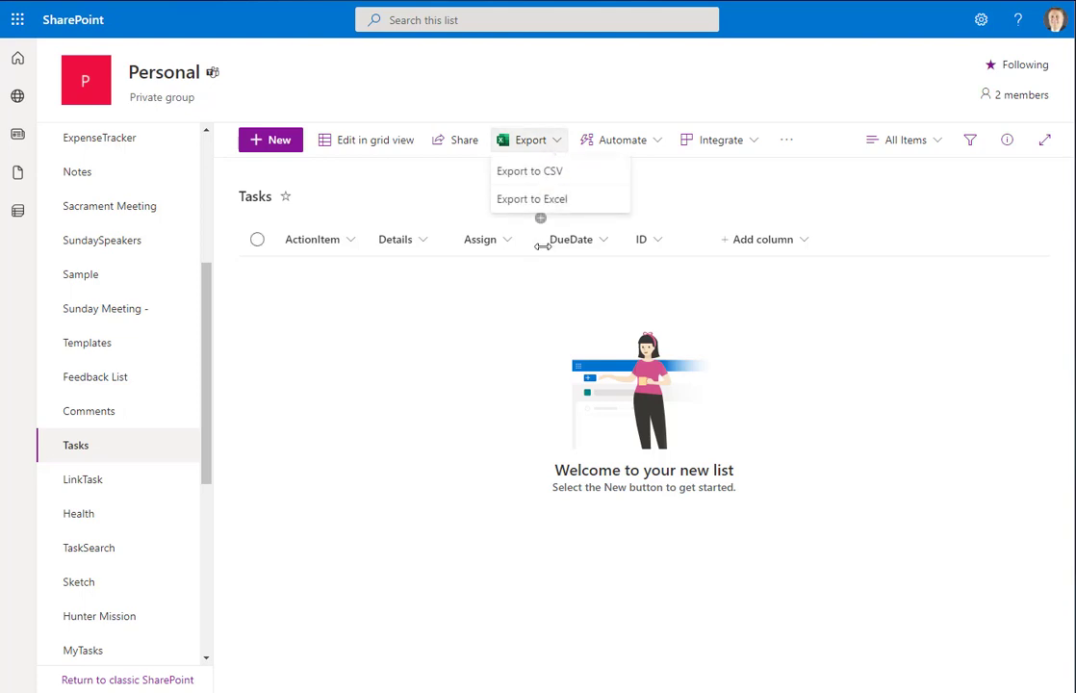
Check the column types of ActionItem and Details in their Column settings edit panels
{"action": "left_click", "coordinate": [360, 179]}
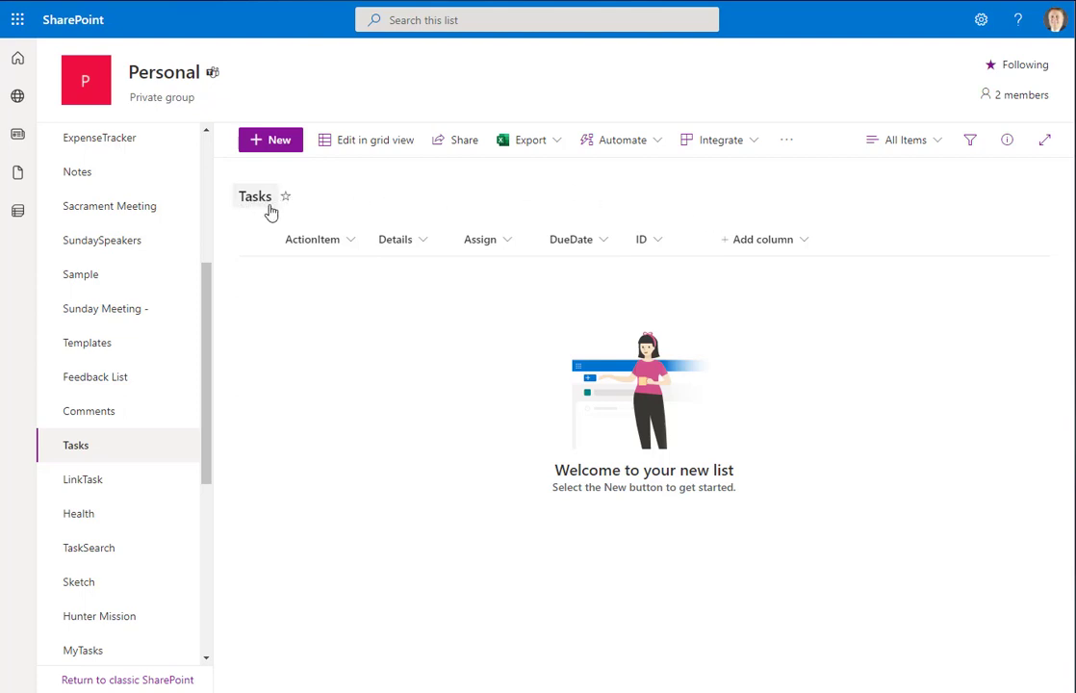
{"action": "left_click", "coordinate": [353, 246]}
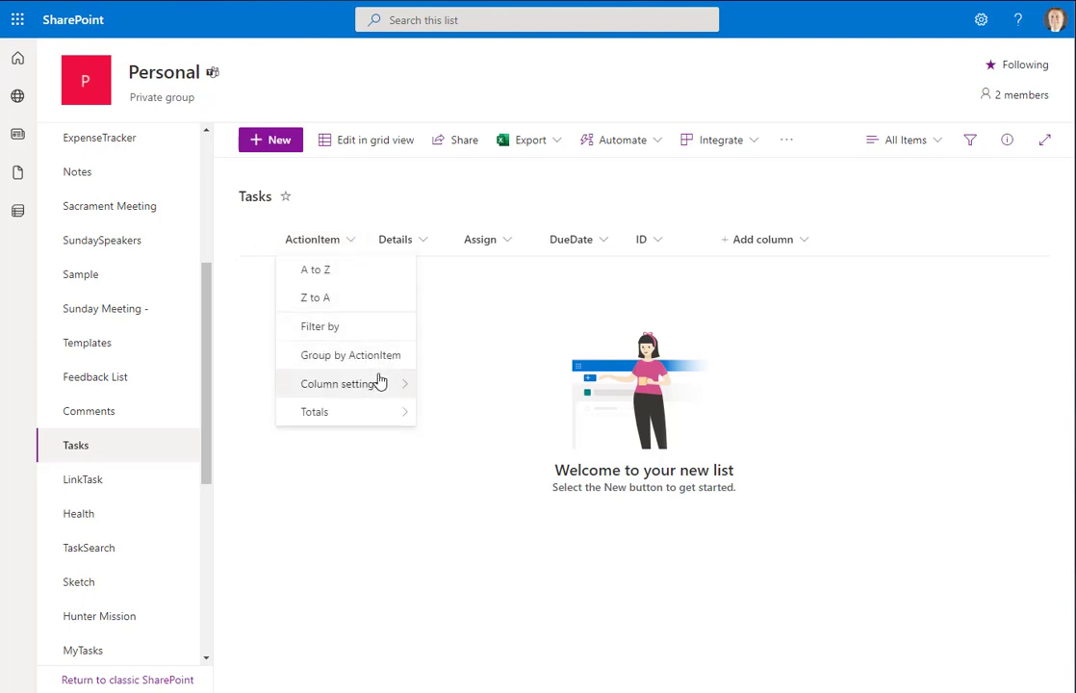
{"action": "mouse_move", "coordinate": [377, 382]}
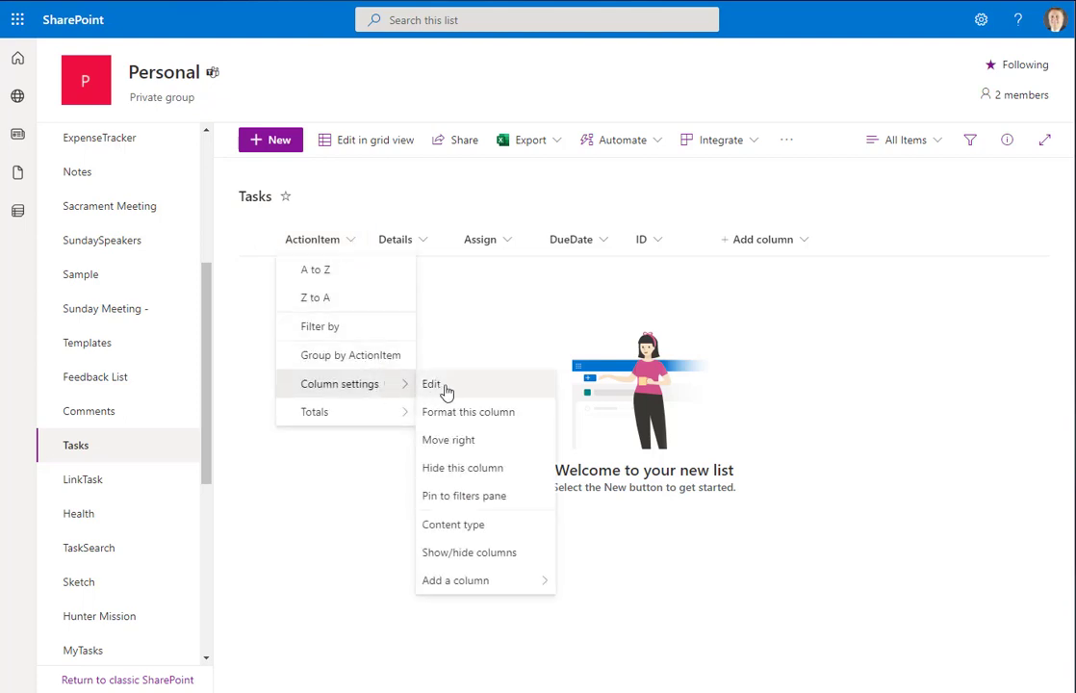
{"action": "left_click", "coordinate": [431, 384]}
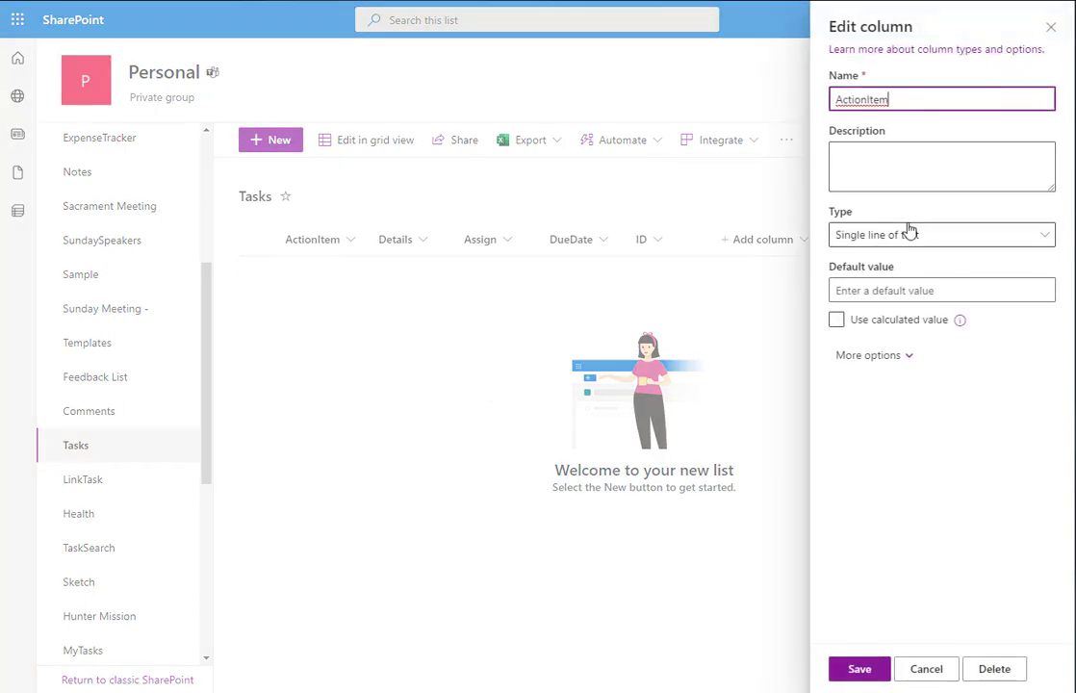
{"action": "left_click", "coordinate": [1051, 27]}
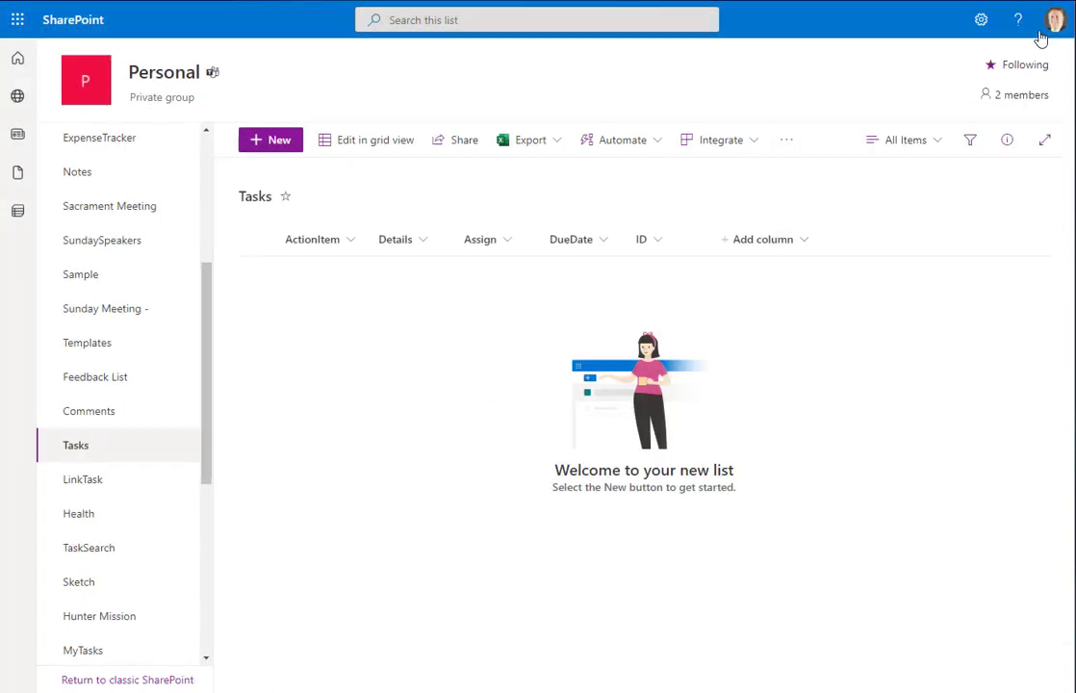
{"action": "left_click", "coordinate": [421, 237]}
{"action": "mouse_move", "coordinate": [499, 273]}
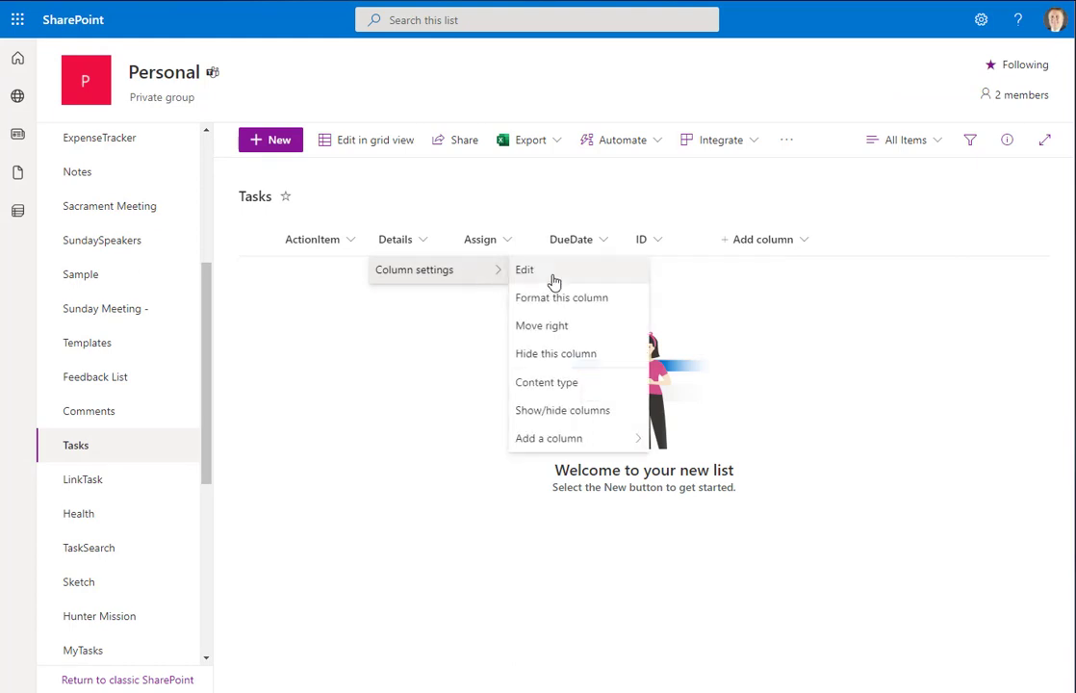
{"action": "left_click", "coordinate": [554, 281]}
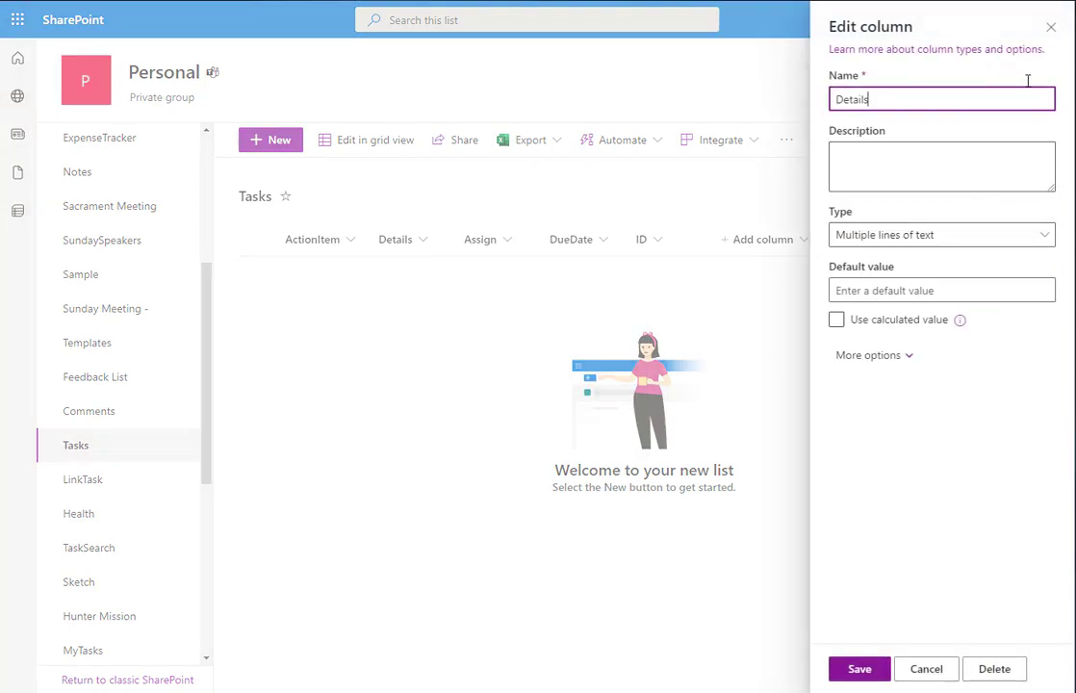
{"action": "left_click", "coordinate": [1051, 27]}
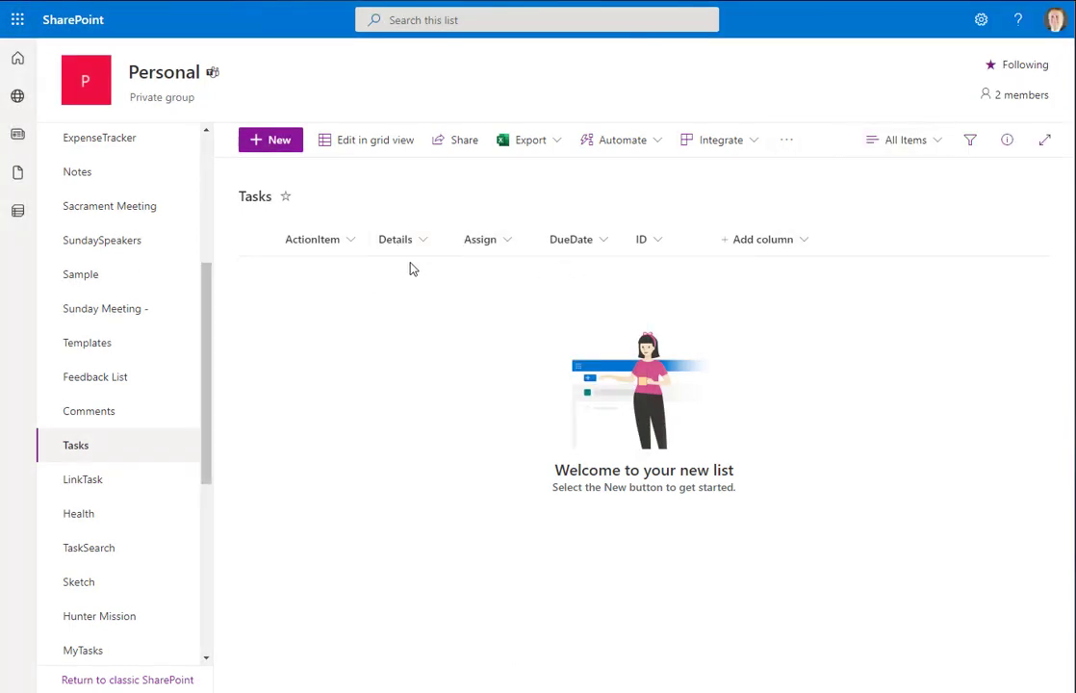
Check the Assign and DueDate column types, then bring up the ID column's settings options
{"action": "left_click", "coordinate": [512, 242]}
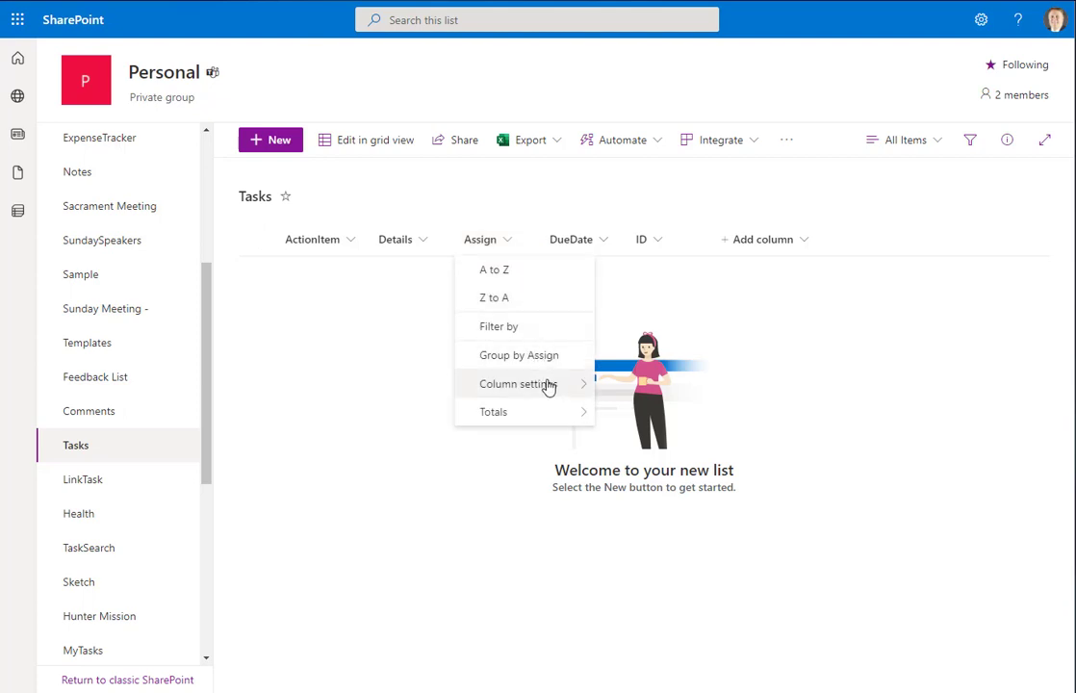
{"action": "mouse_move", "coordinate": [548, 387]}
{"action": "left_click", "coordinate": [646, 383]}
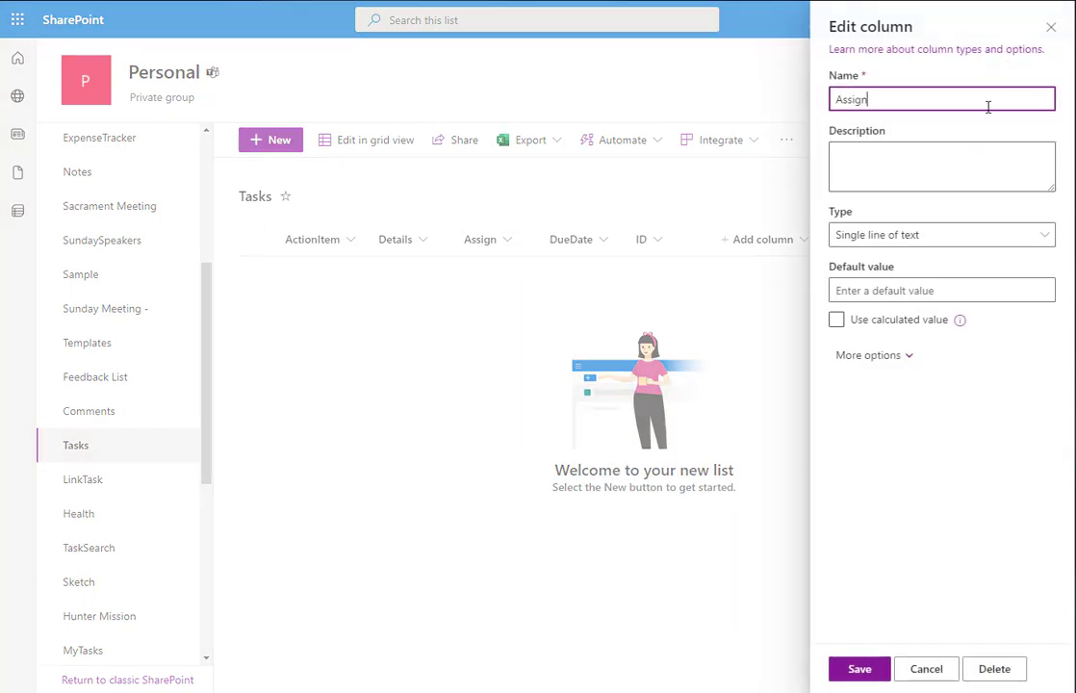
{"action": "left_click", "coordinate": [1049, 27]}
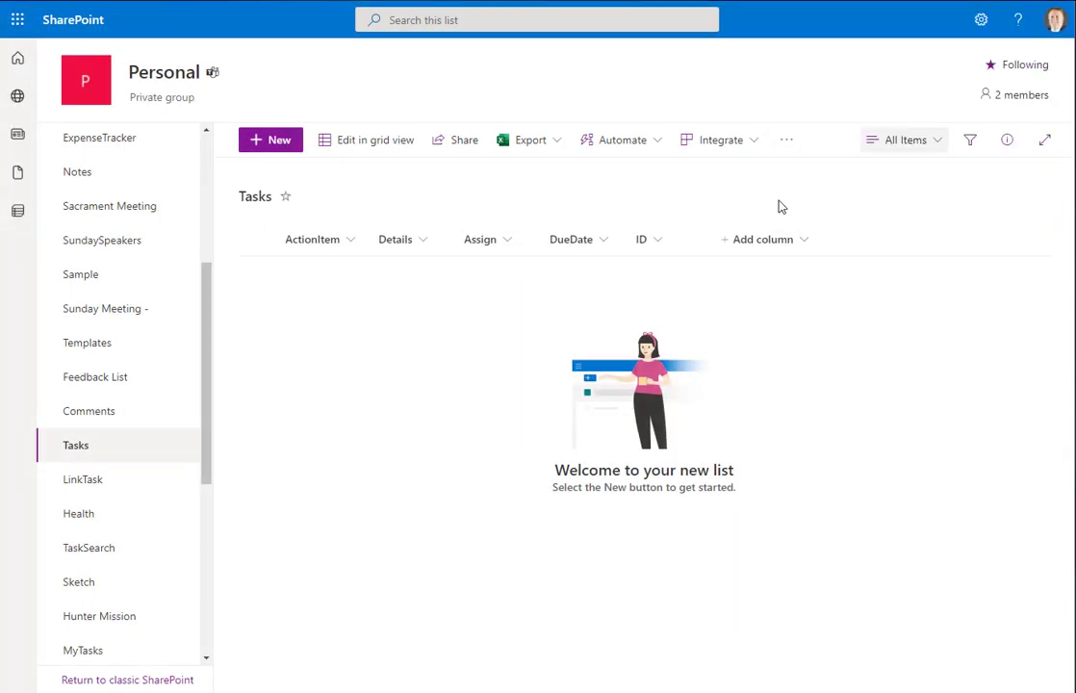
{"action": "left_click", "coordinate": [603, 242]}
{"action": "mouse_move", "coordinate": [635, 389]}
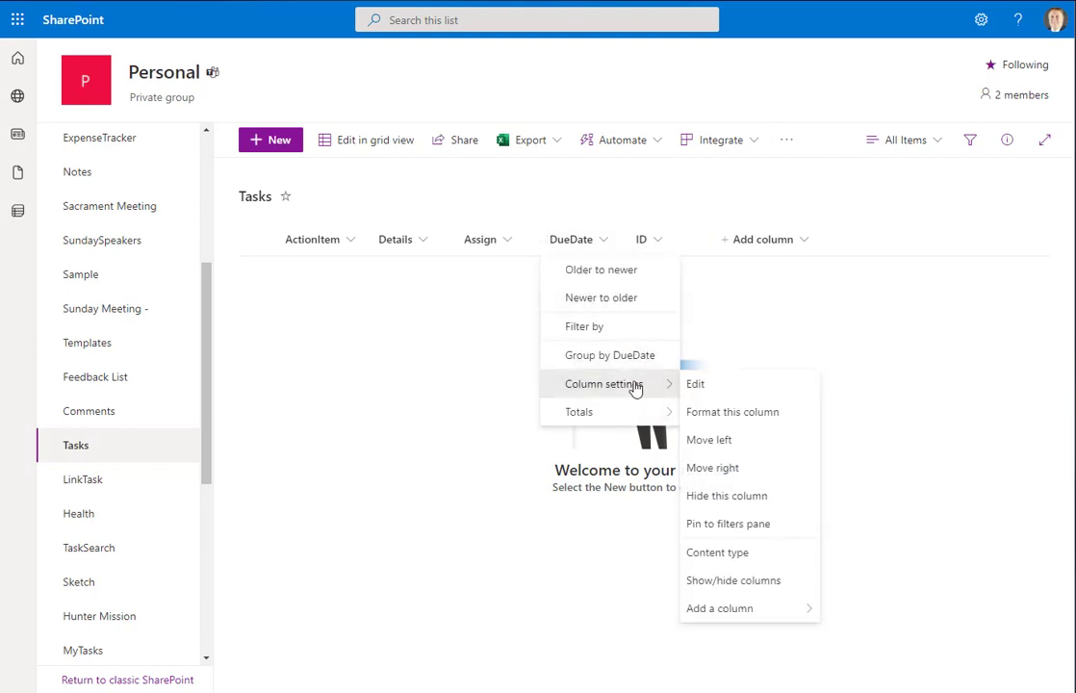
{"action": "left_click", "coordinate": [713, 393]}
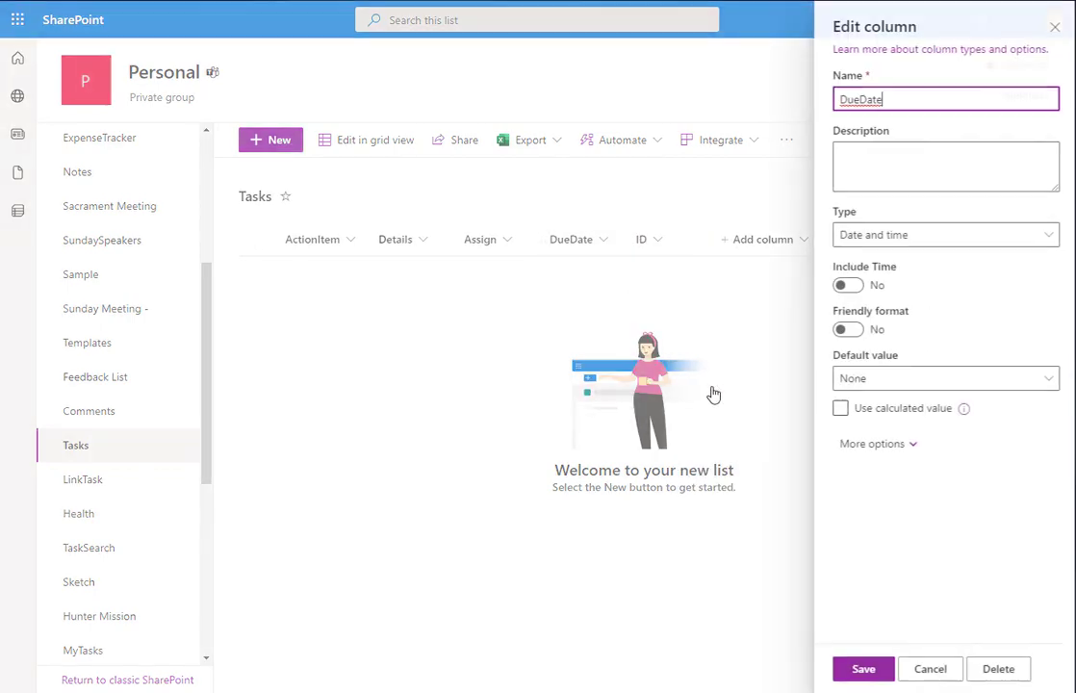
{"action": "left_click", "coordinate": [1051, 32]}
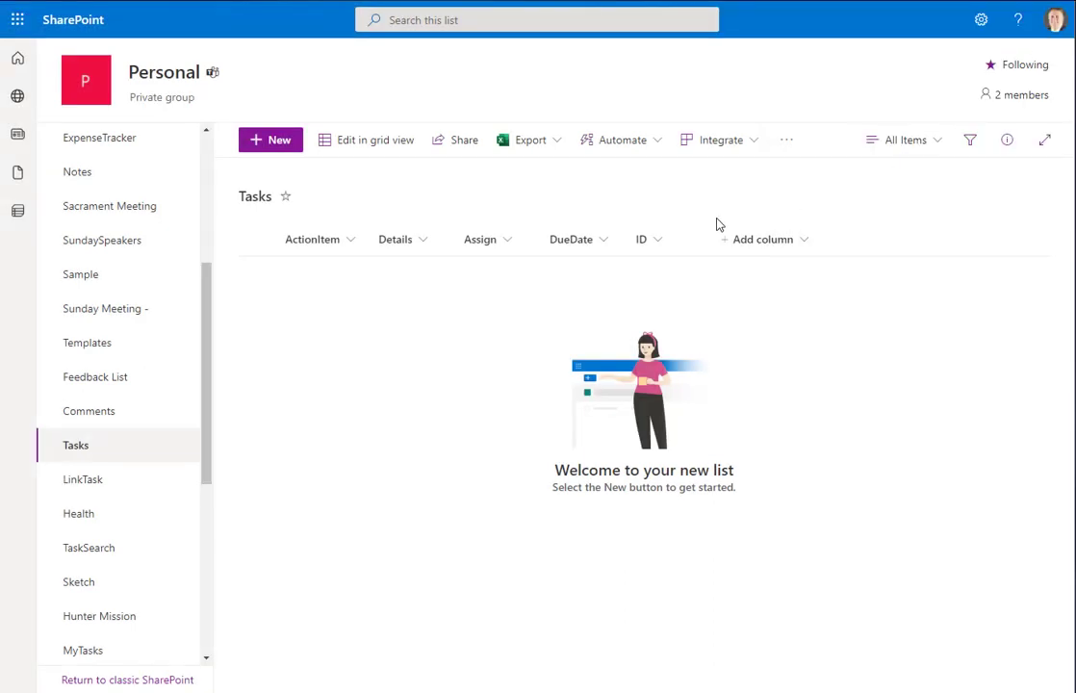
{"action": "left_click", "coordinate": [666, 248]}
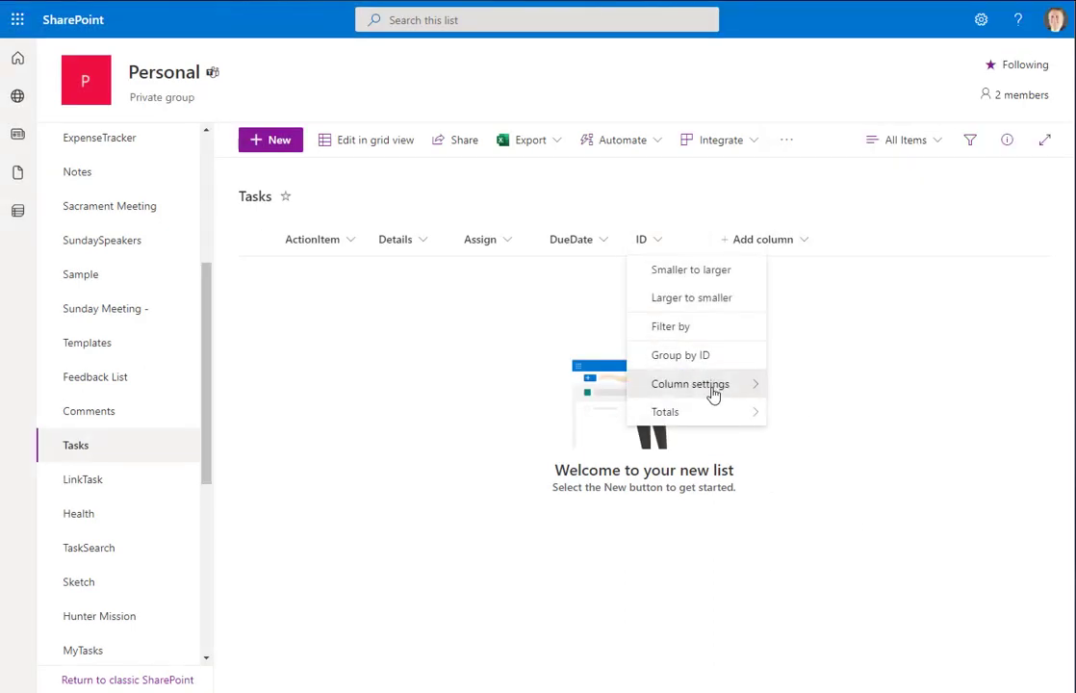
{"action": "mouse_move", "coordinate": [731, 393]}
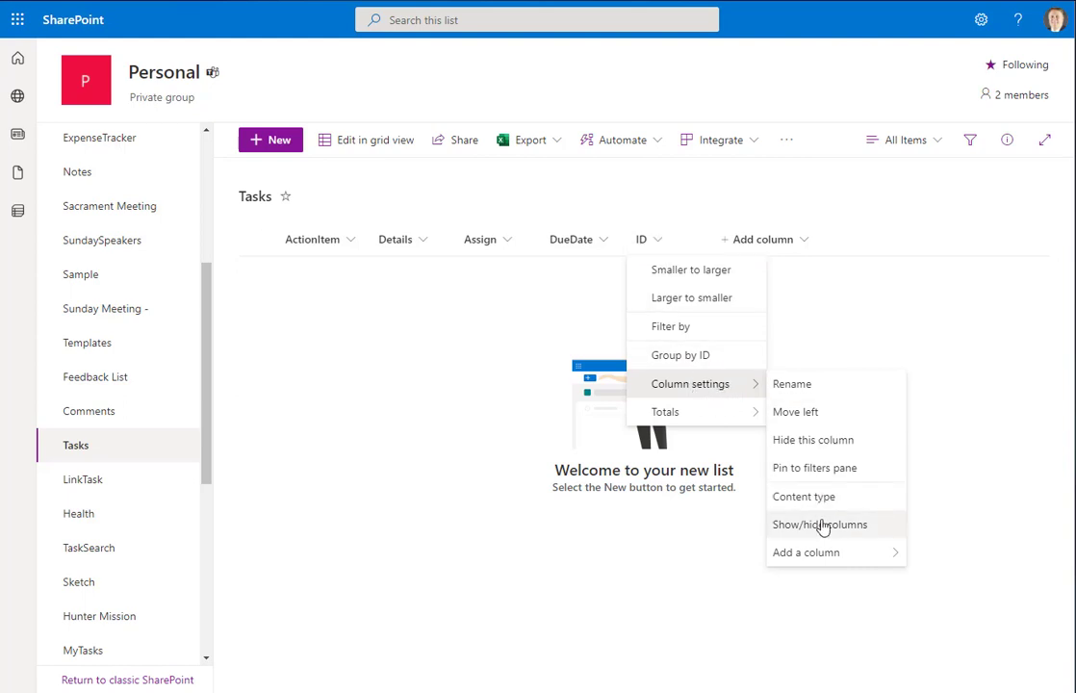
{"action": "left_click", "coordinate": [855, 532]}
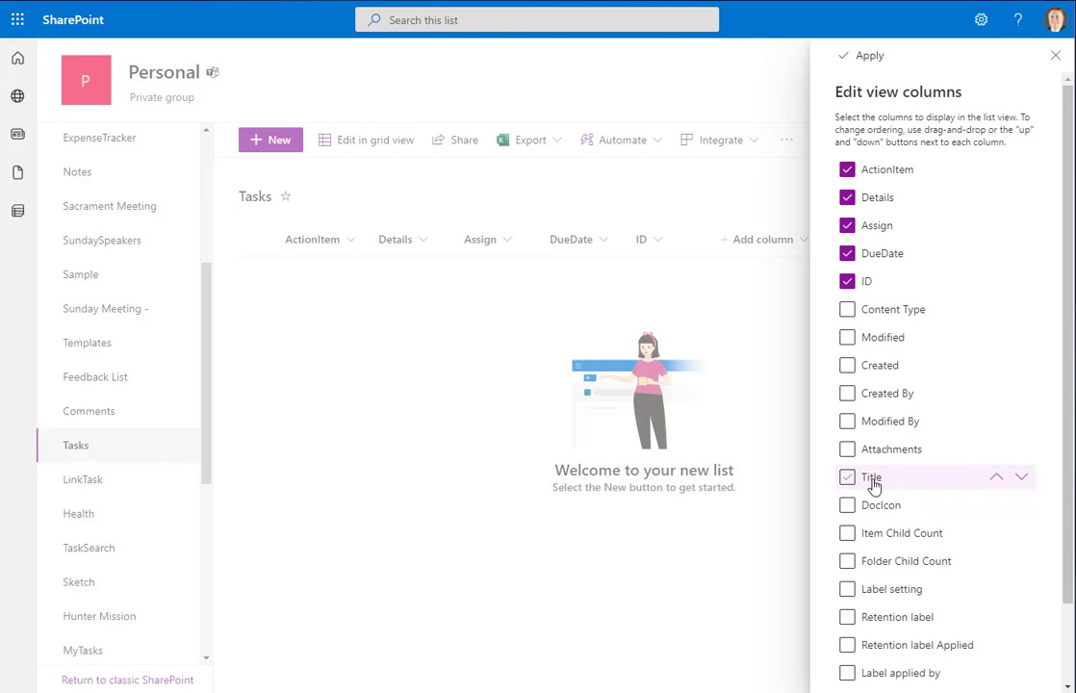
{"action": "left_click", "coordinate": [1054, 57]}
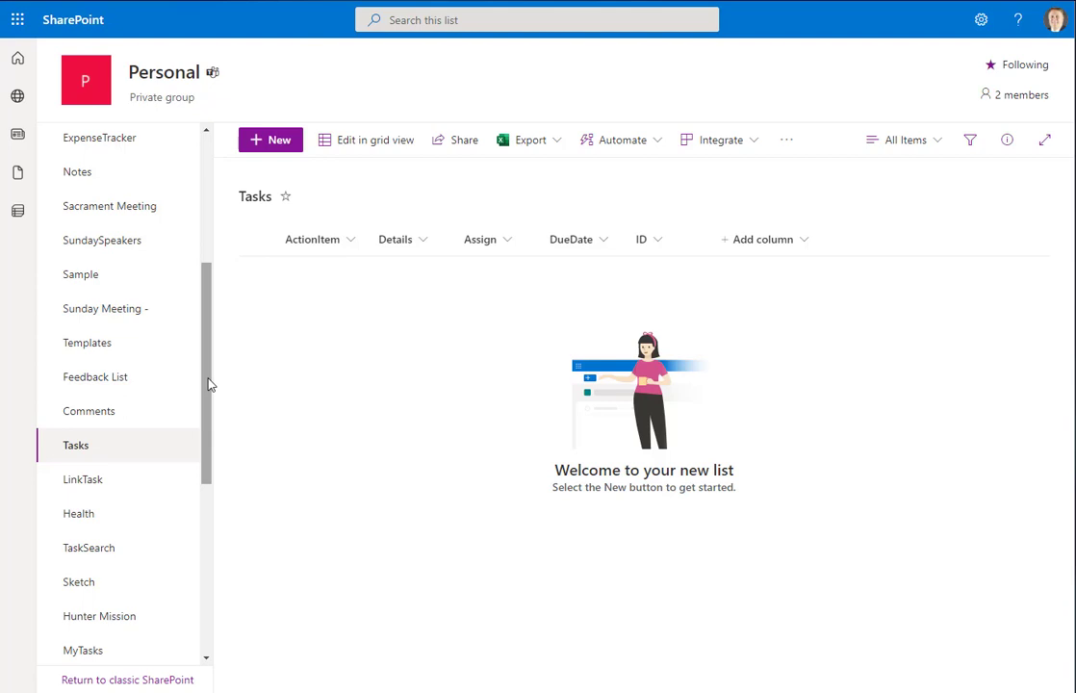
From Site contents, open the Settings page of the Tasks list
{"action": "left_click_drag", "start_coordinate": [210, 384], "coordinate": [212, 495]}
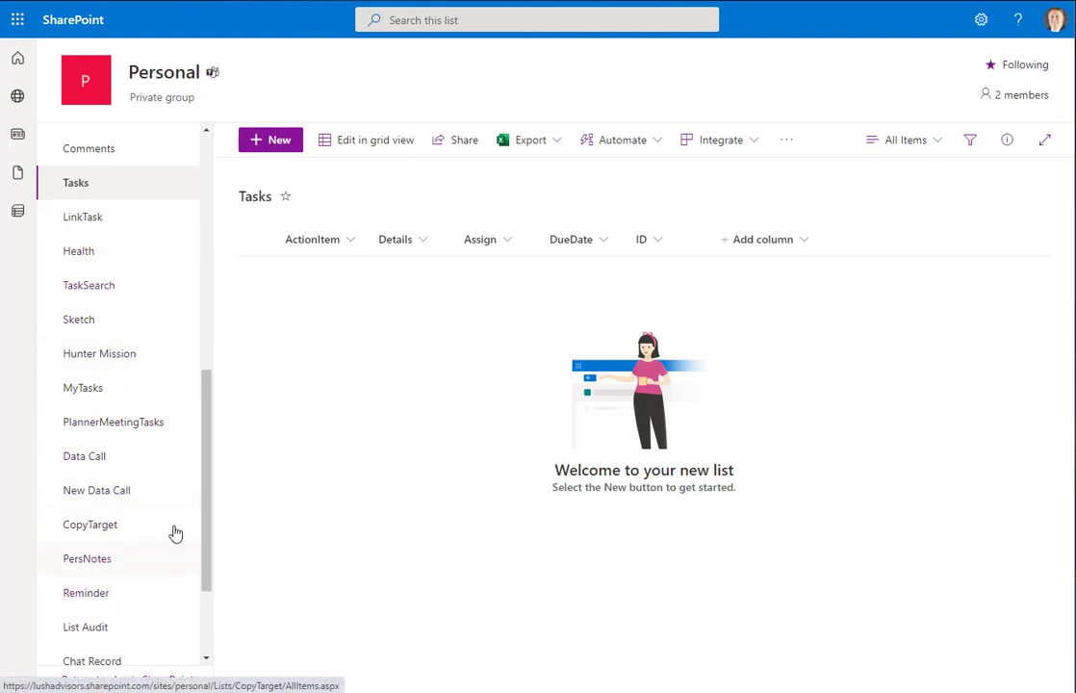
{"action": "left_click_drag", "start_coordinate": [209, 504], "coordinate": [216, 602]}
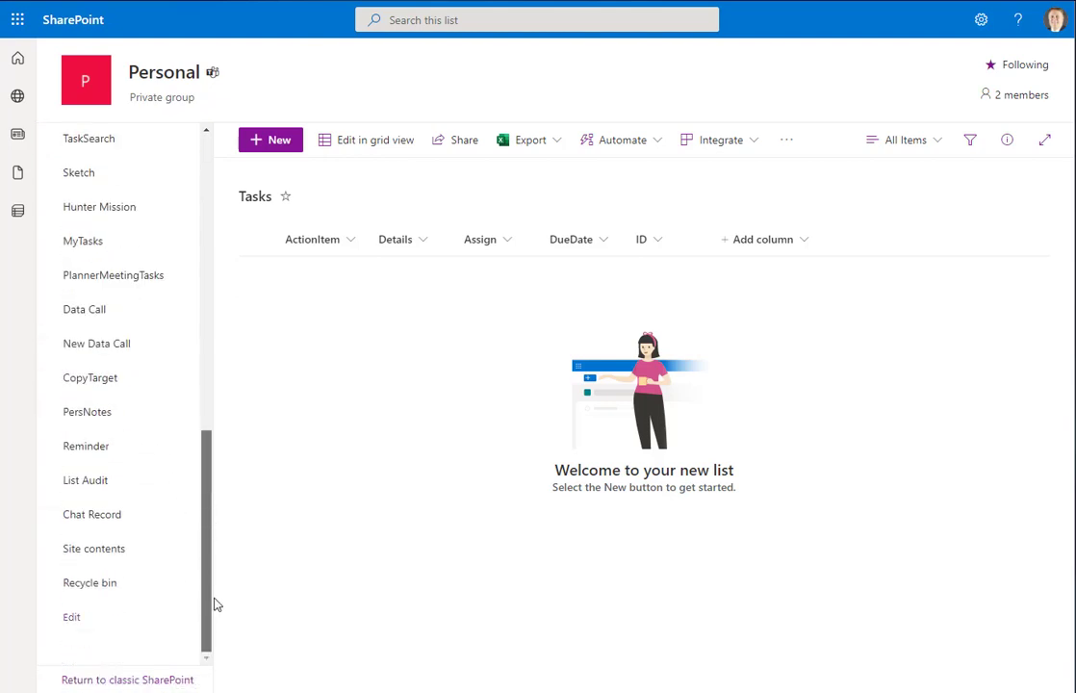
{"action": "left_click", "coordinate": [101, 550]}
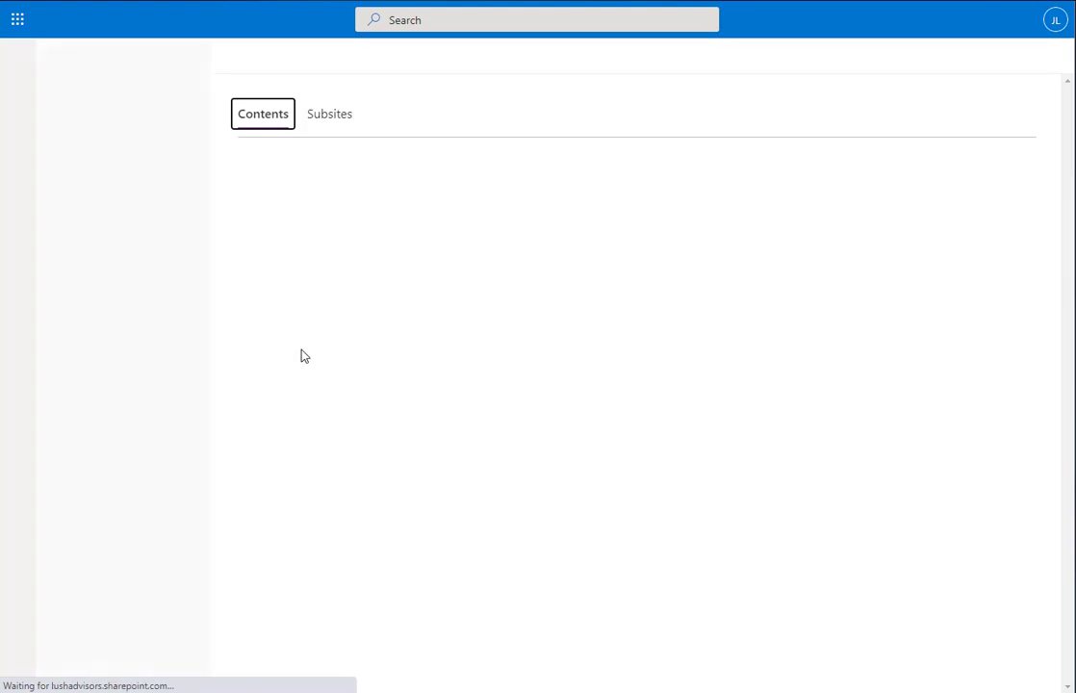
{"action": "scroll", "coordinate": [380, 371], "scroll_direction": "down", "scroll_amount": 3}
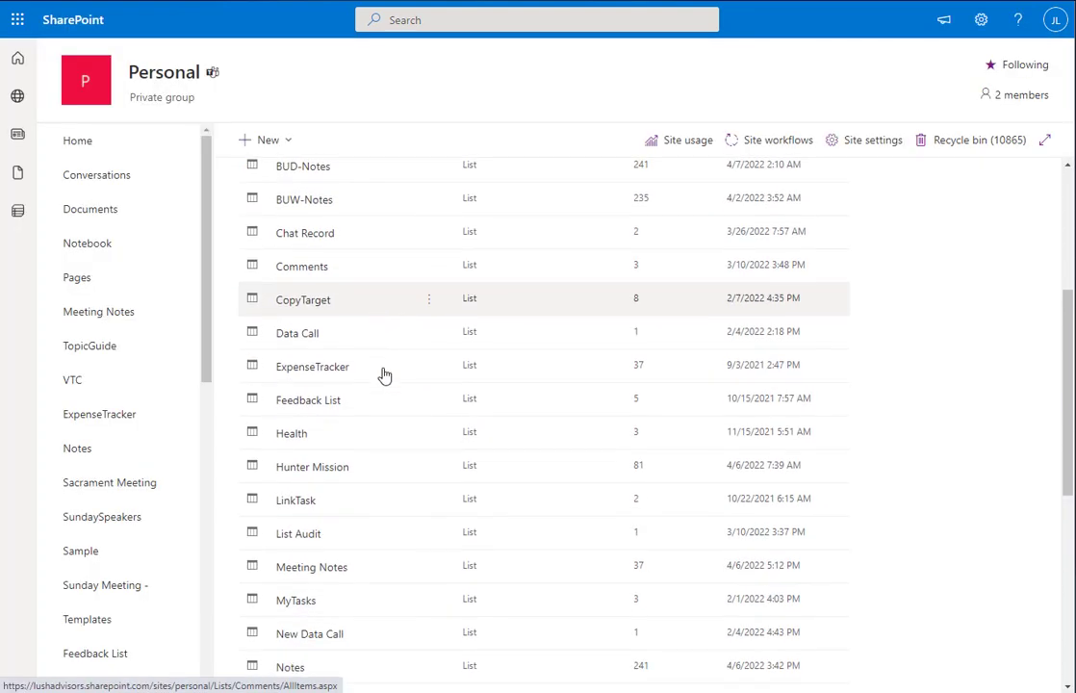
{"action": "scroll", "coordinate": [383, 374], "scroll_direction": "down", "scroll_amount": 5}
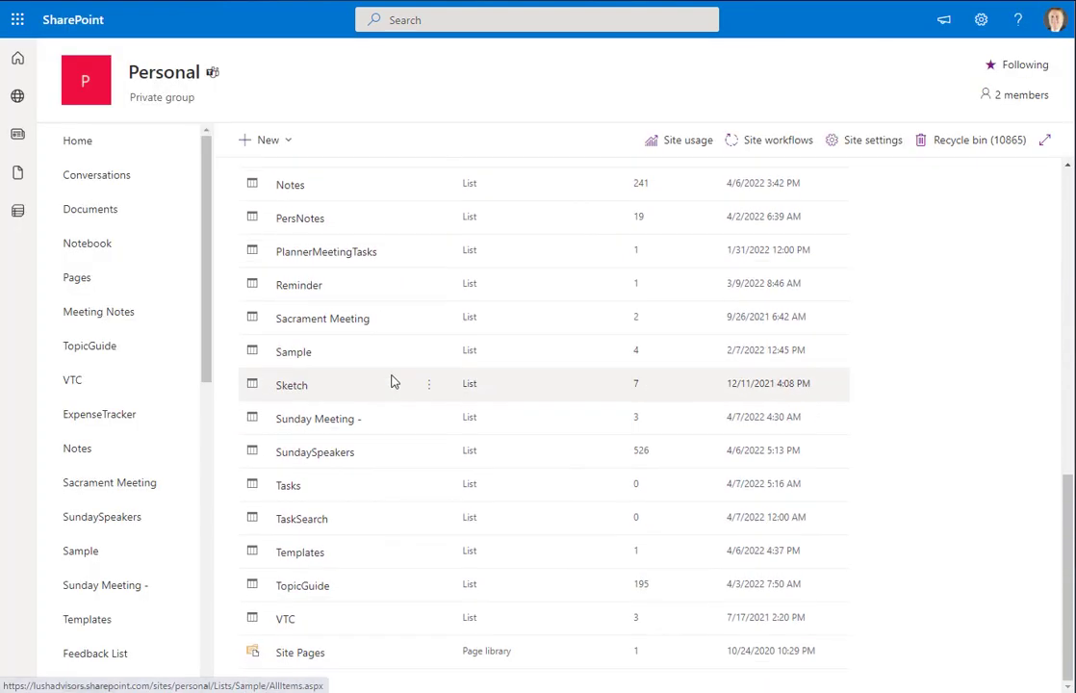
{"action": "left_click", "coordinate": [429, 484]}
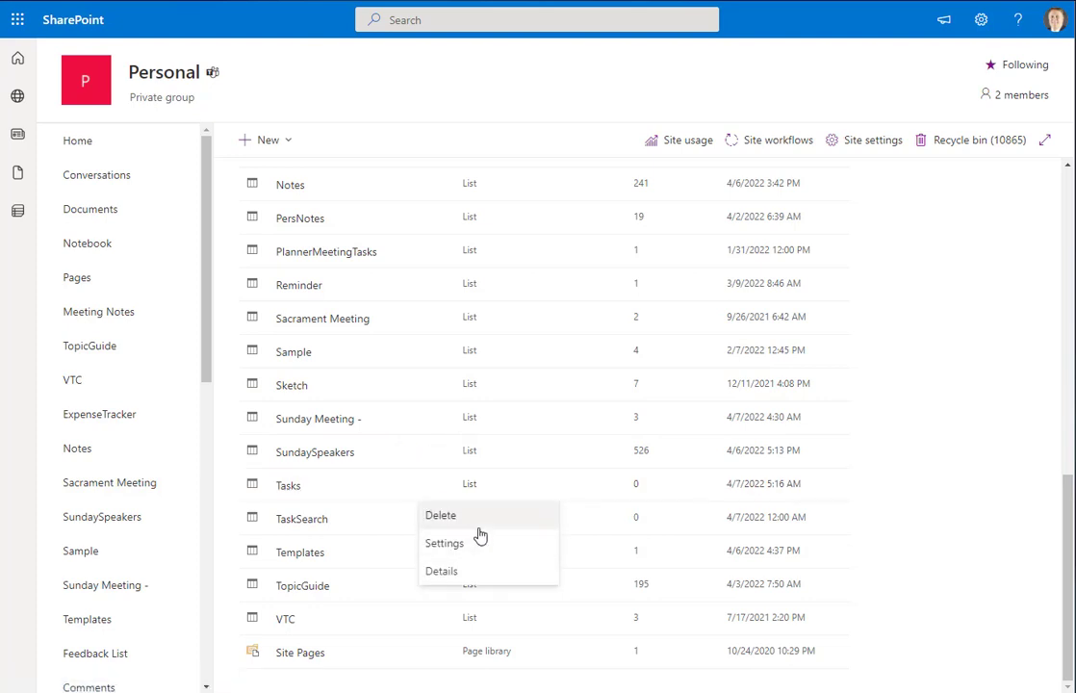
{"action": "left_click", "coordinate": [474, 545]}
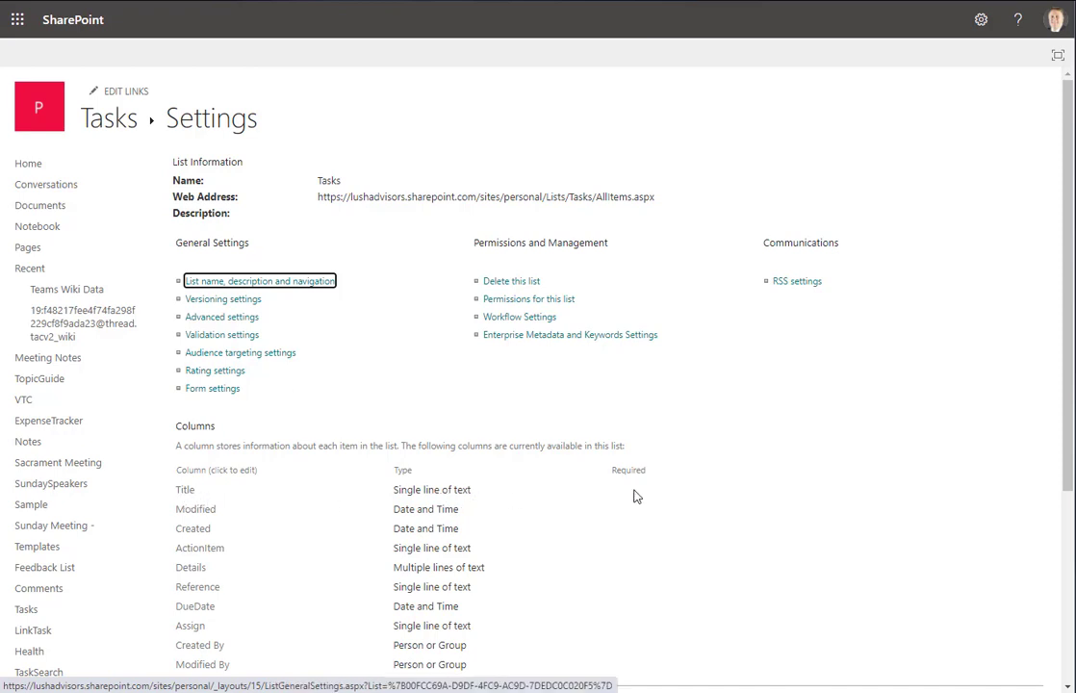
Review the Title column's settings, then go back to the Tasks list
{"action": "left_click", "coordinate": [237, 454]}
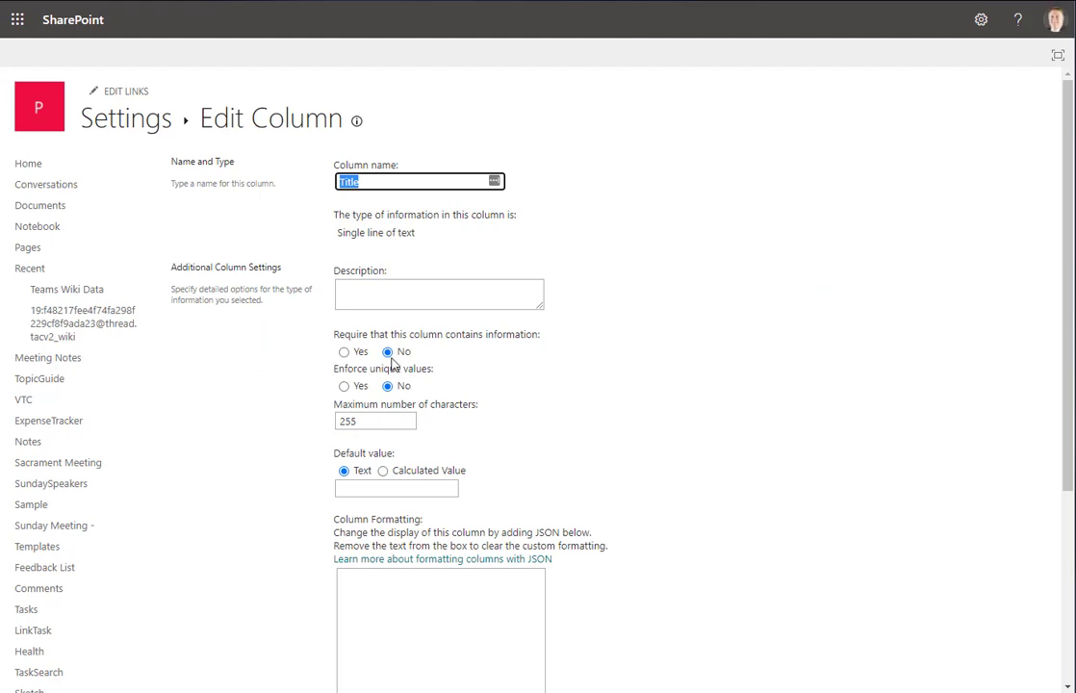
{"action": "left_click", "coordinate": [130, 117]}
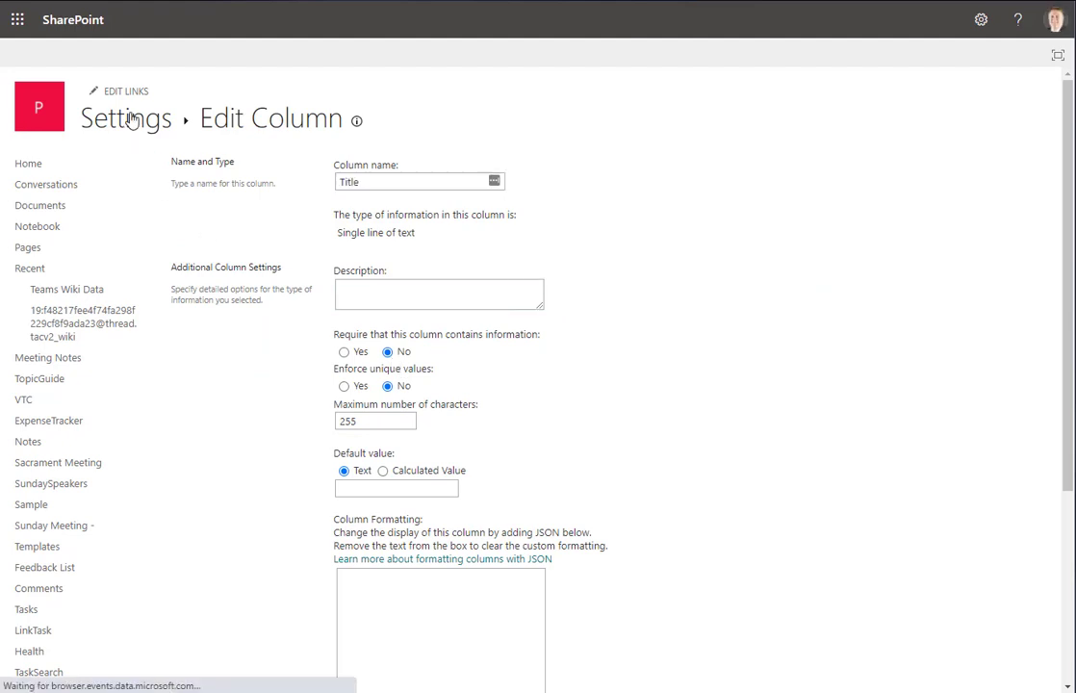
{"action": "left_click", "coordinate": [112, 113]}
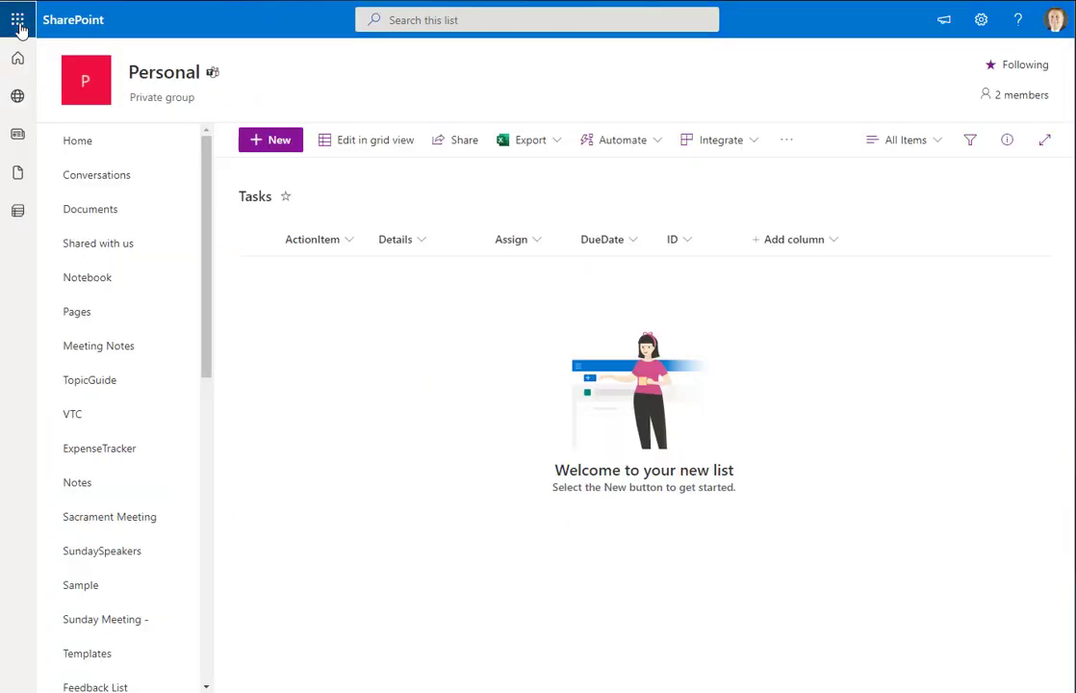
Open Power Automate from the Microsoft 365 app launcher
{"action": "left_click", "coordinate": [16, 21]}
{"action": "left_click", "coordinate": [222, 269]}
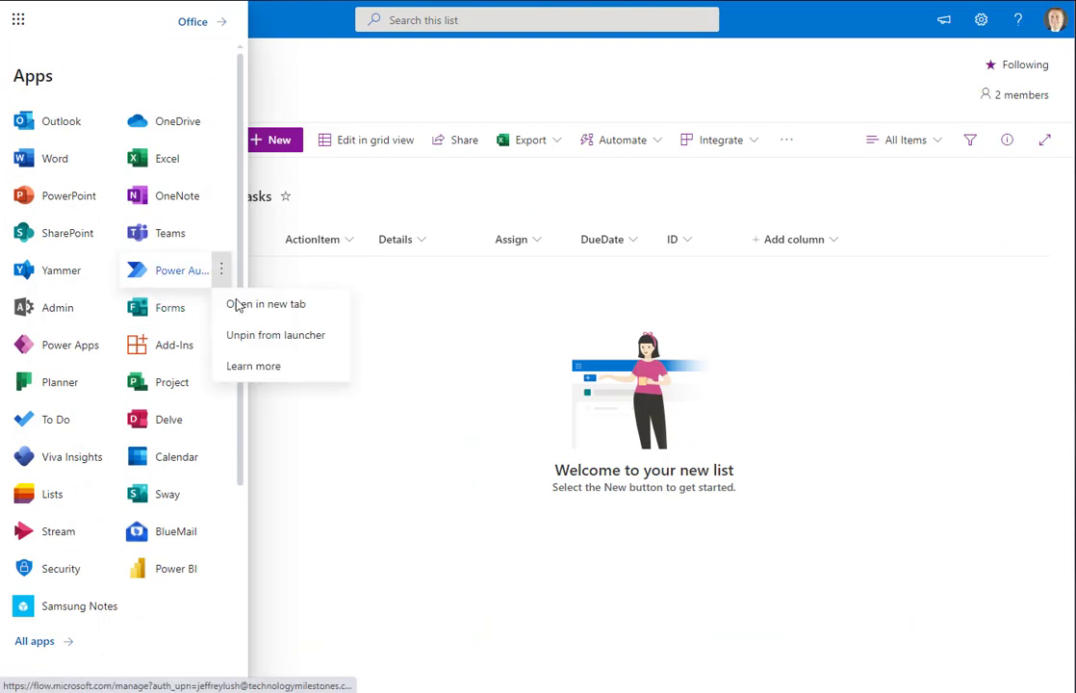
{"action": "left_click", "coordinate": [423, 316]}
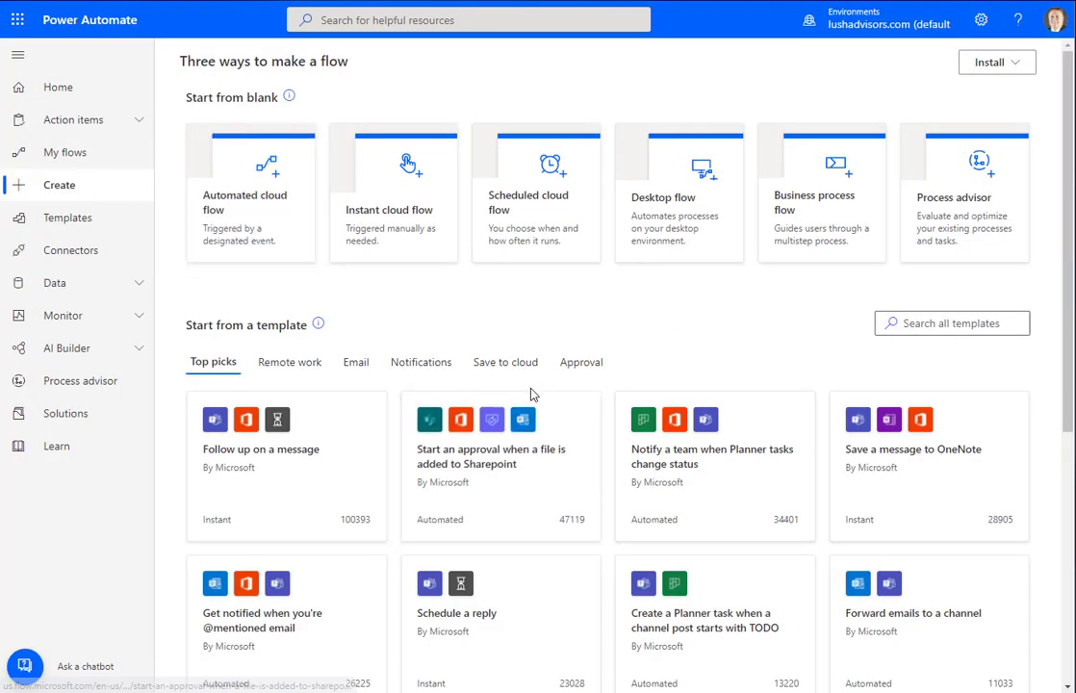
Create automated cloud flow 'SP to Planner' triggered by SharePoint 'When an item is created'
{"action": "left_click", "coordinate": [54, 196]}
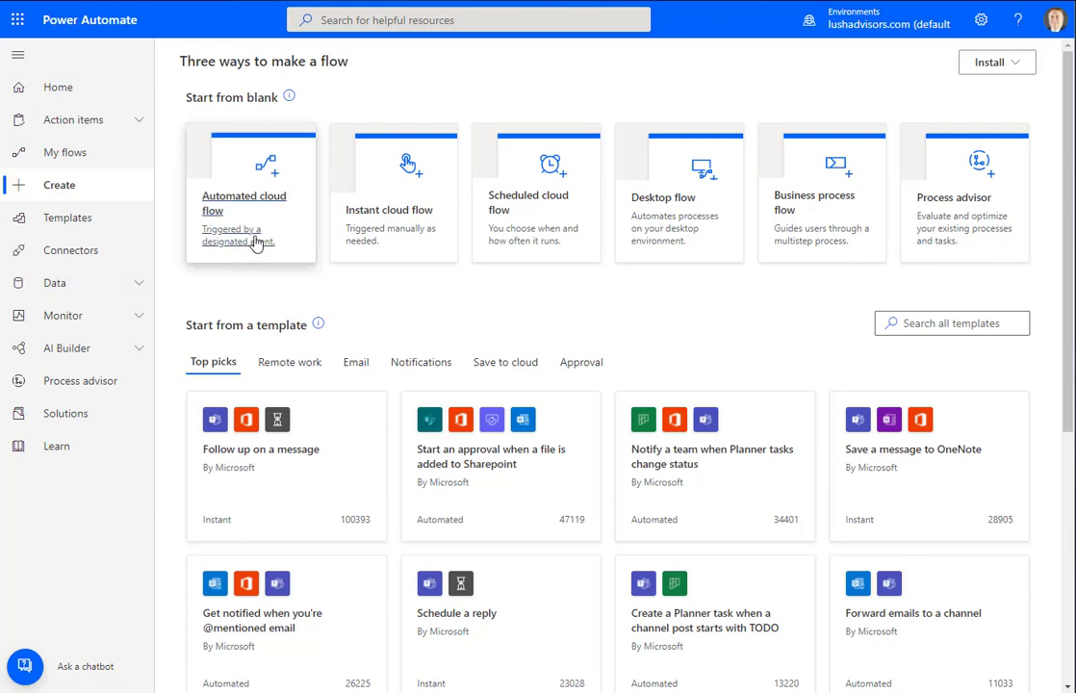
{"action": "left_click", "coordinate": [252, 239]}
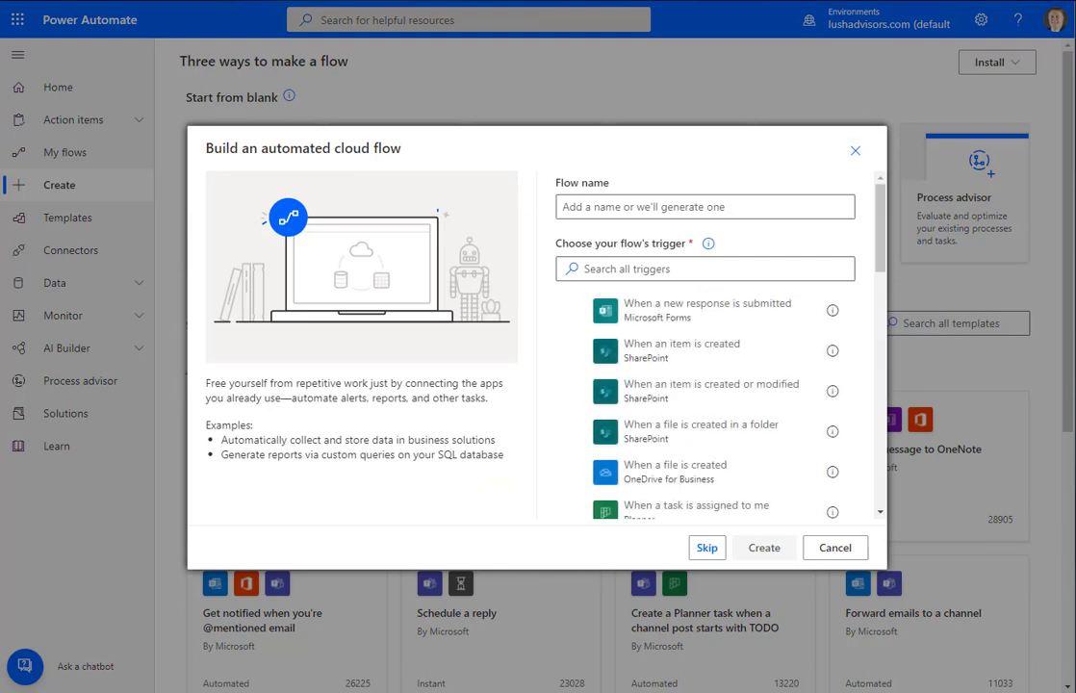
{"action": "left_click", "coordinate": [588, 207]}
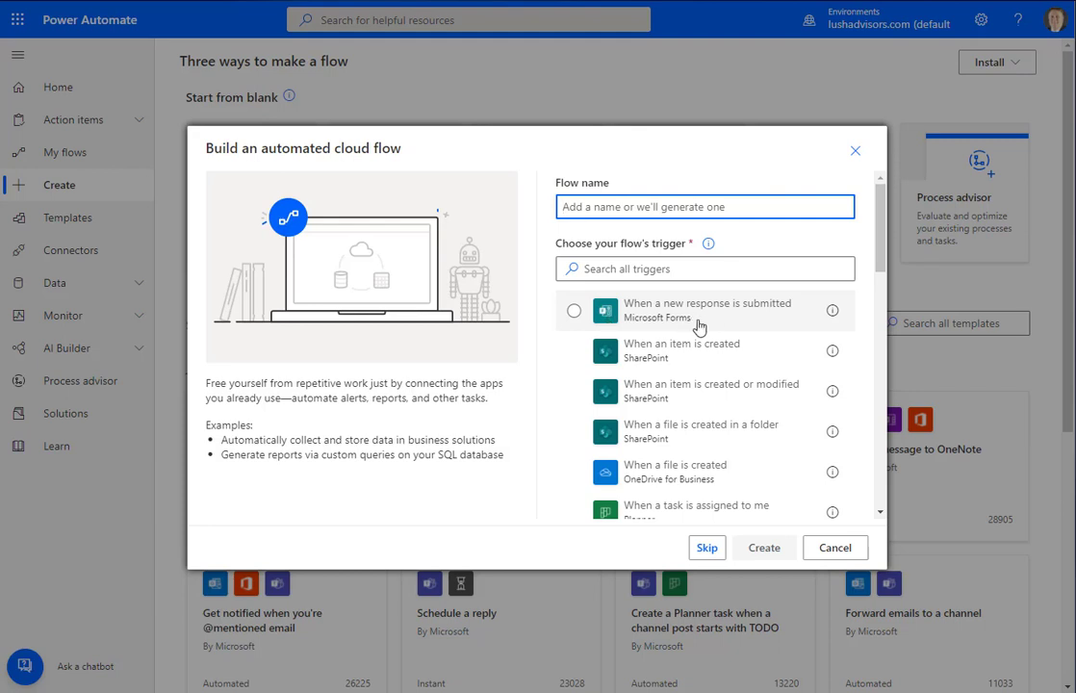
{"action": "scroll", "coordinate": [748, 358], "scroll_direction": "down", "scroll_amount": 5}
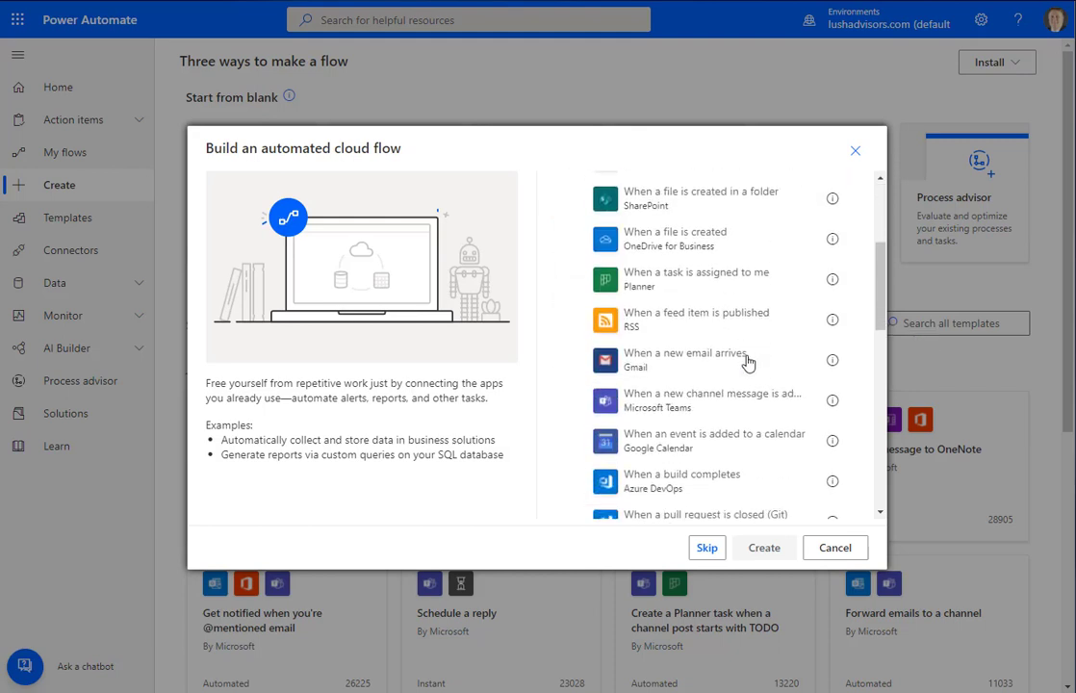
{"action": "scroll", "coordinate": [748, 361], "scroll_direction": "up", "scroll_amount": 6}
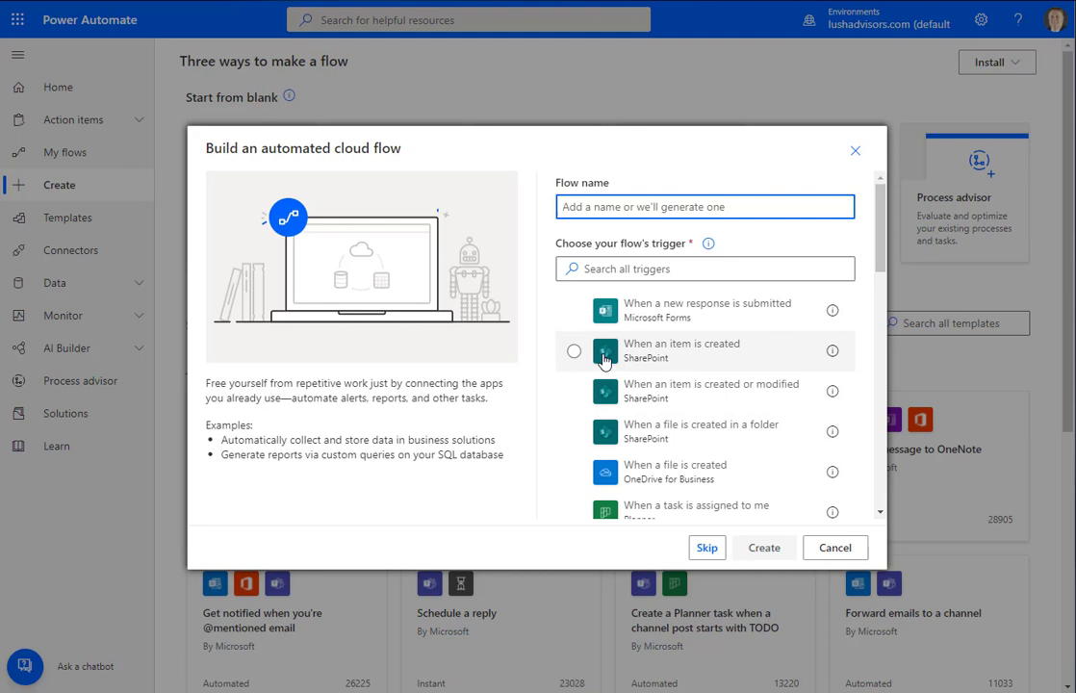
{"action": "left_click", "coordinate": [603, 359]}
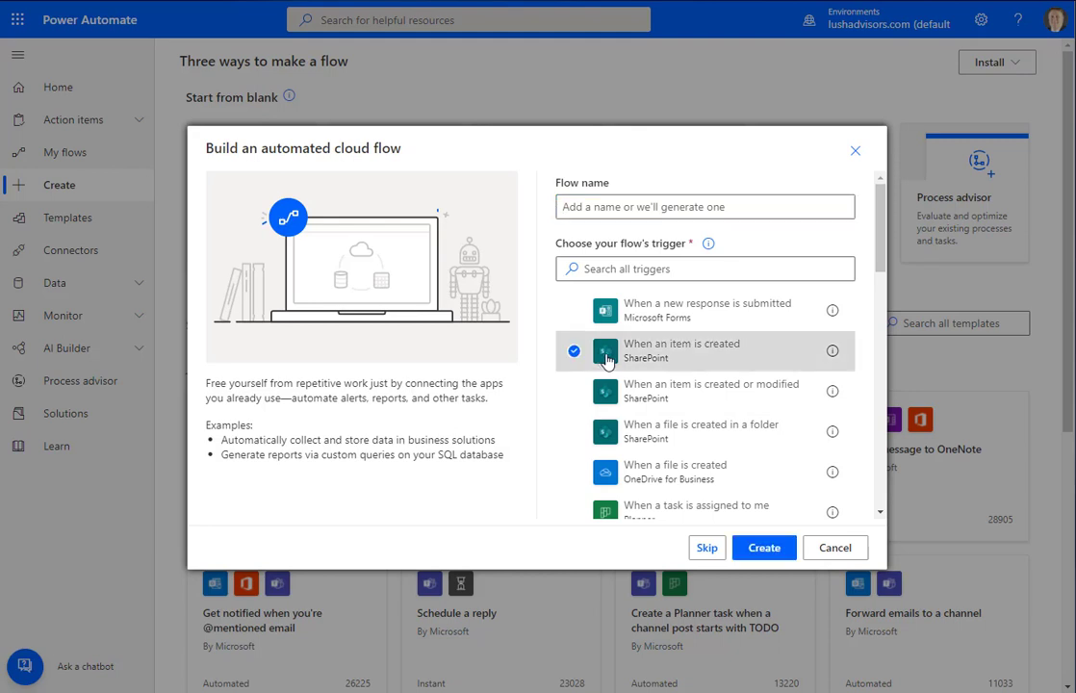
{"action": "left_click", "coordinate": [780, 556]}
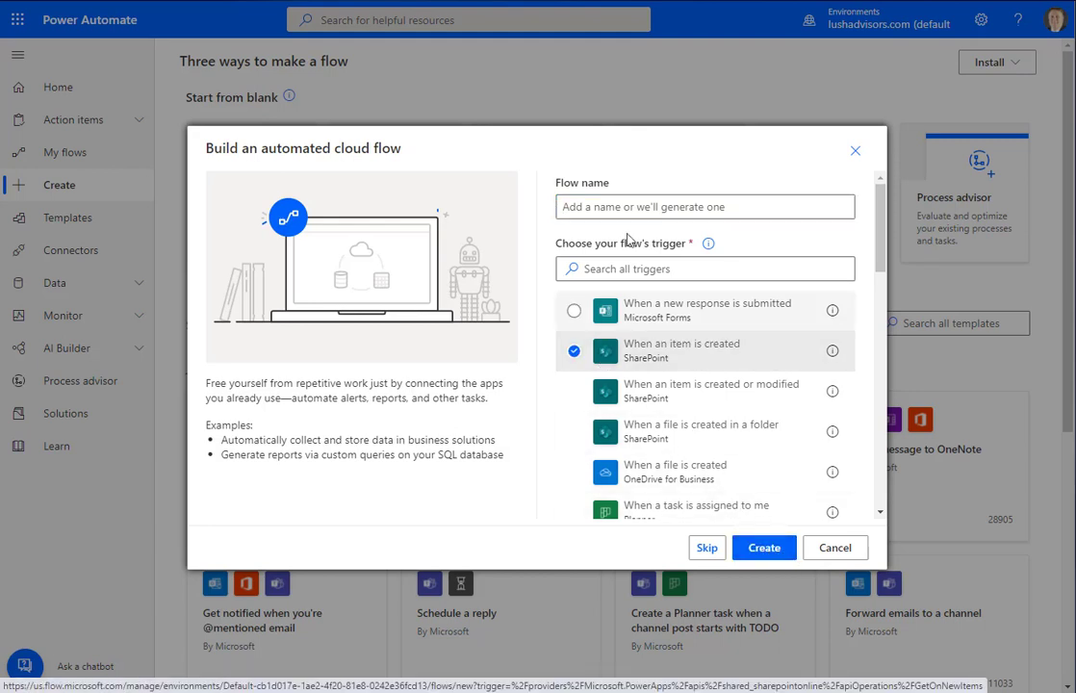
{"action": "left_click", "coordinate": [582, 206]}
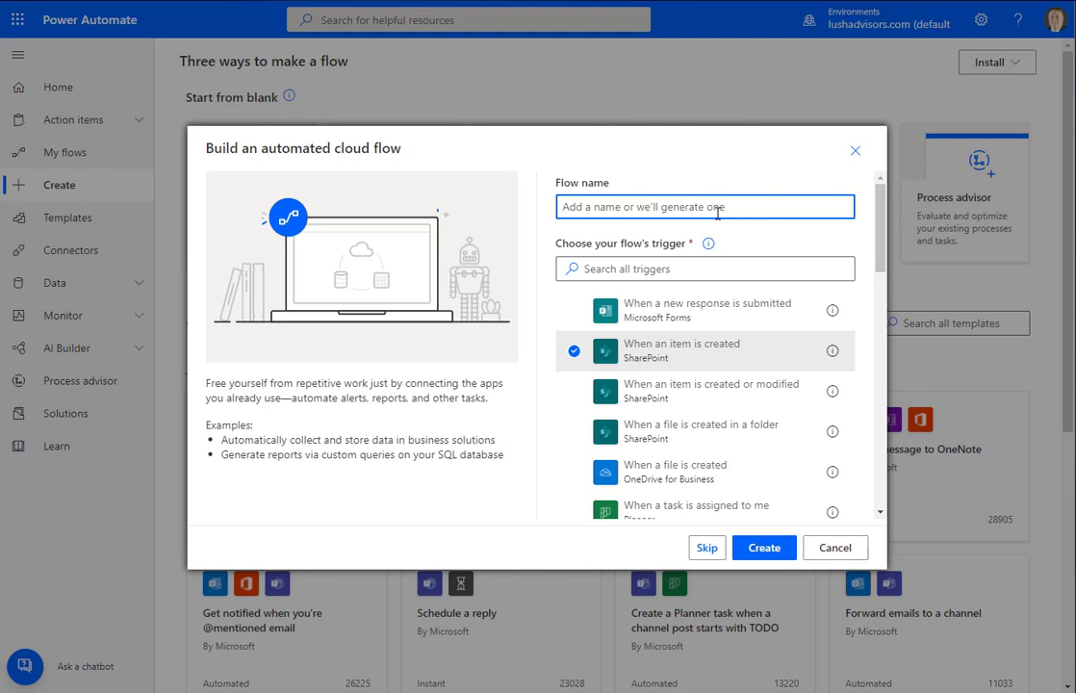
{"action": "type", "text": "SP to Pl"}
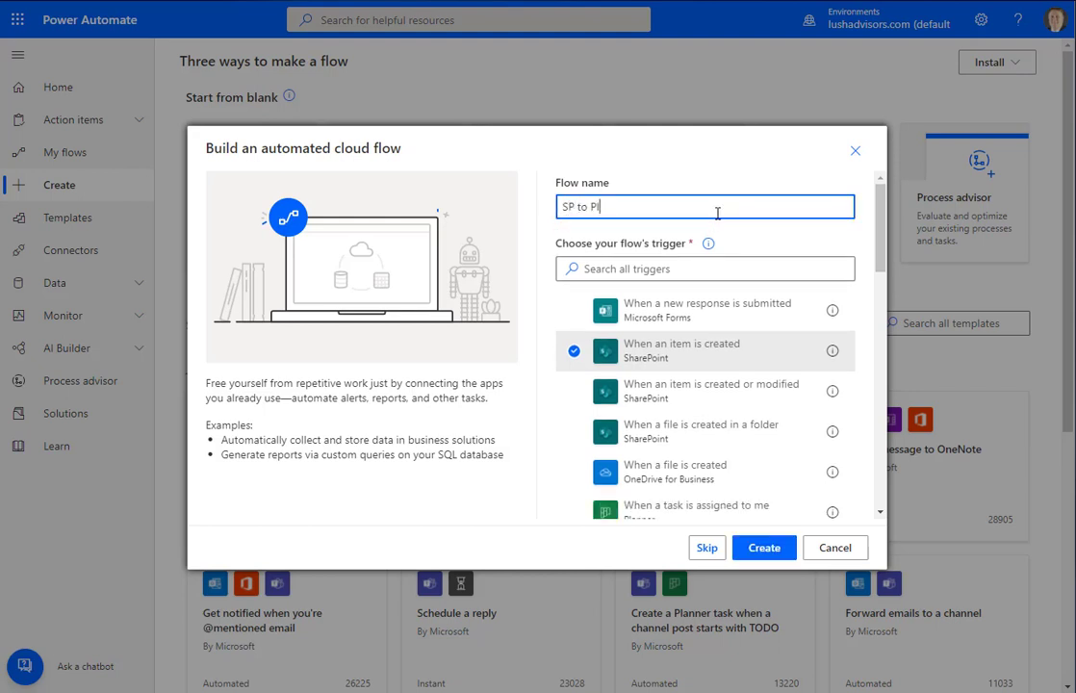
{"action": "type", "text": "anner"}
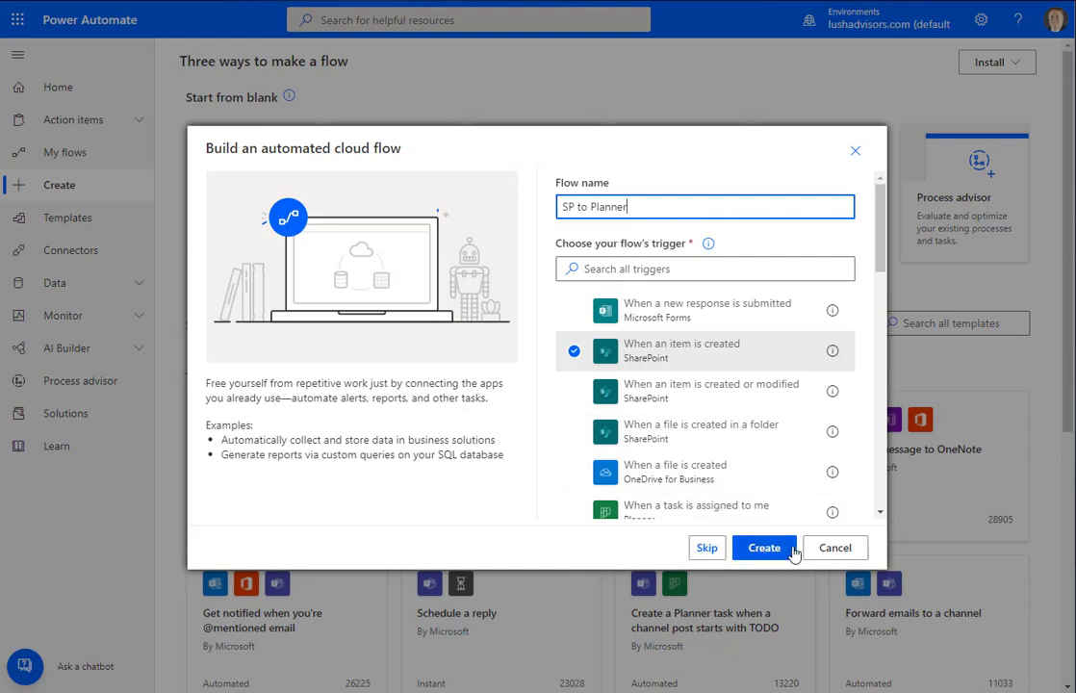
{"action": "left_click", "coordinate": [768, 548]}
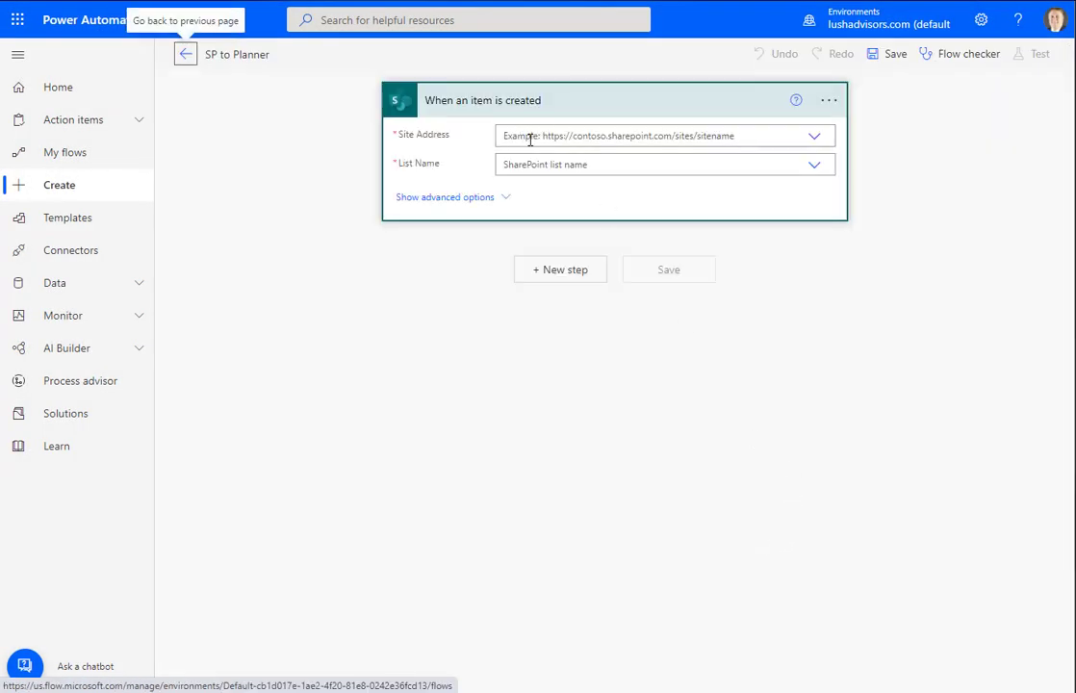
Set the trigger's Site Address to Personal and its List Name to Tasks
{"action": "left_click", "coordinate": [815, 140]}
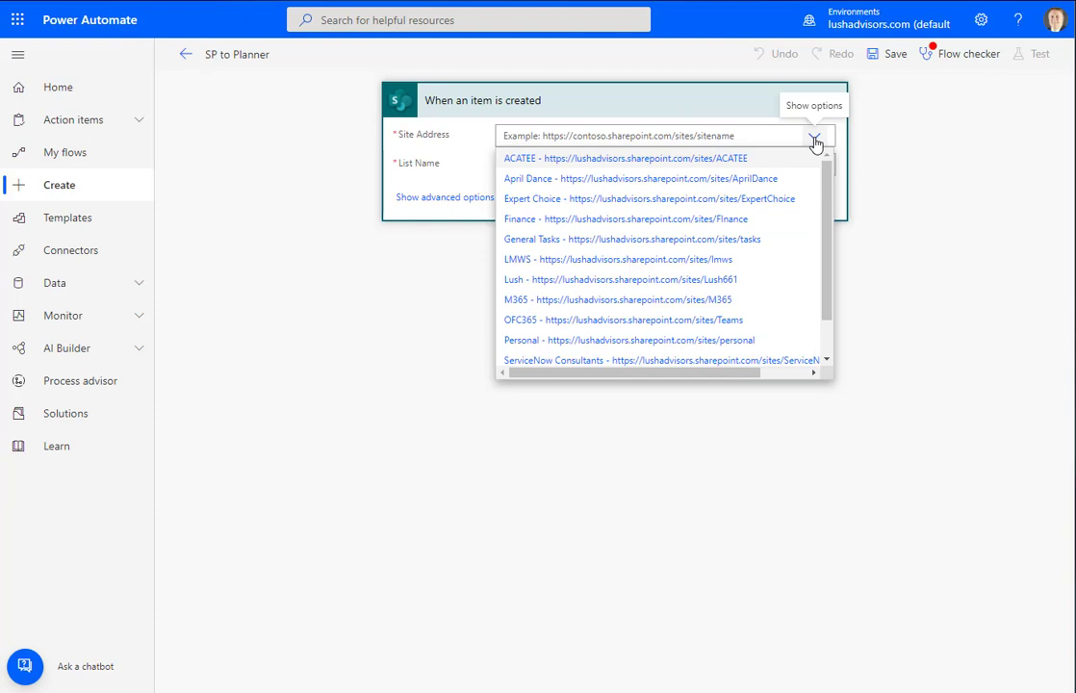
{"action": "left_click", "coordinate": [745, 343]}
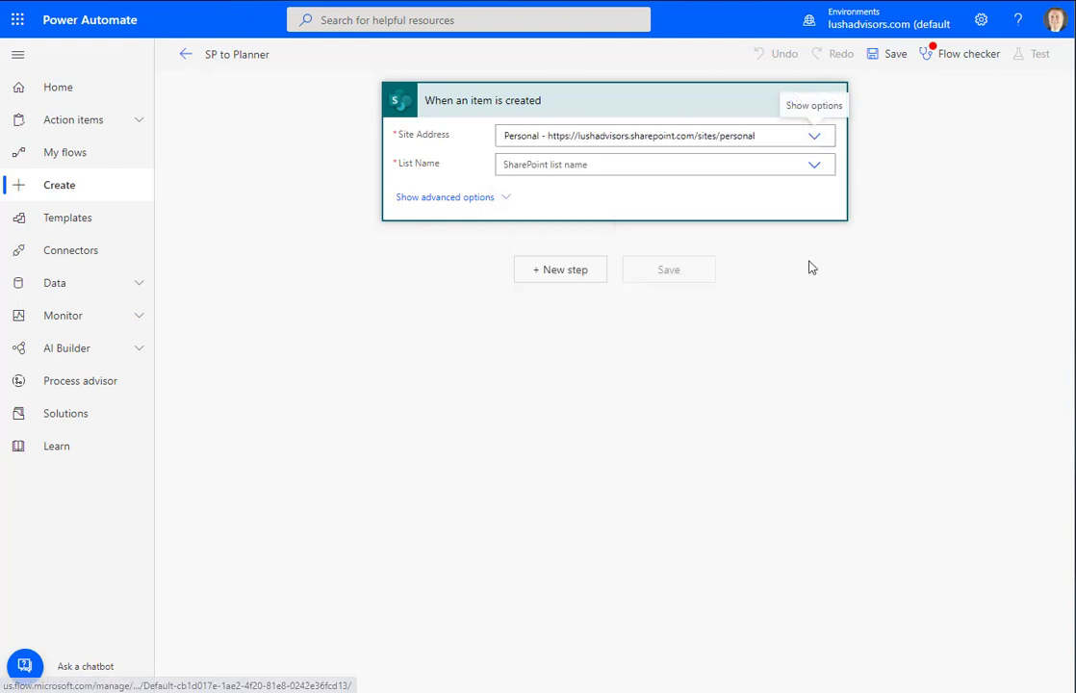
{"action": "left_click", "coordinate": [814, 169]}
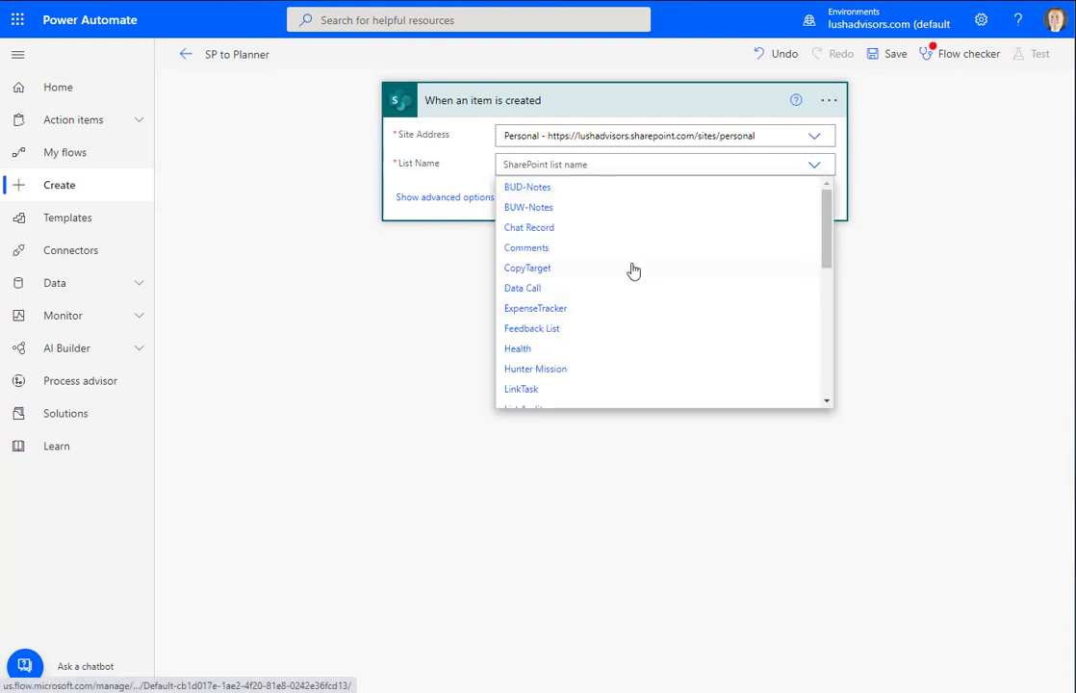
{"action": "scroll", "coordinate": [633, 271], "scroll_direction": "down", "scroll_amount": 5}
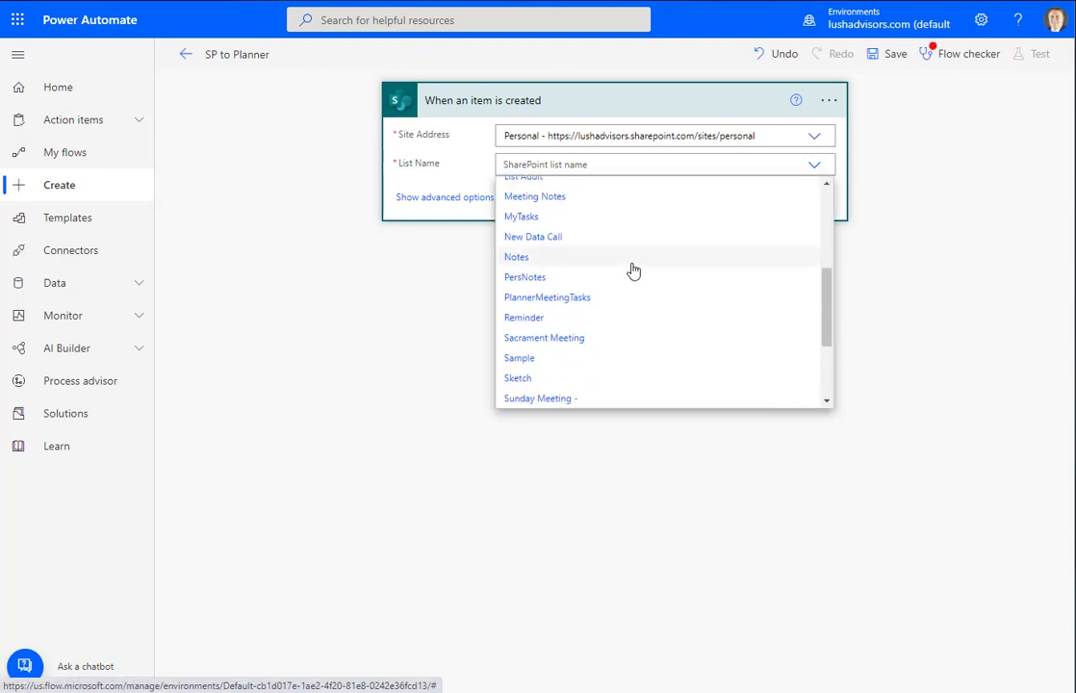
{"action": "scroll", "coordinate": [633, 271], "scroll_direction": "down", "scroll_amount": 2}
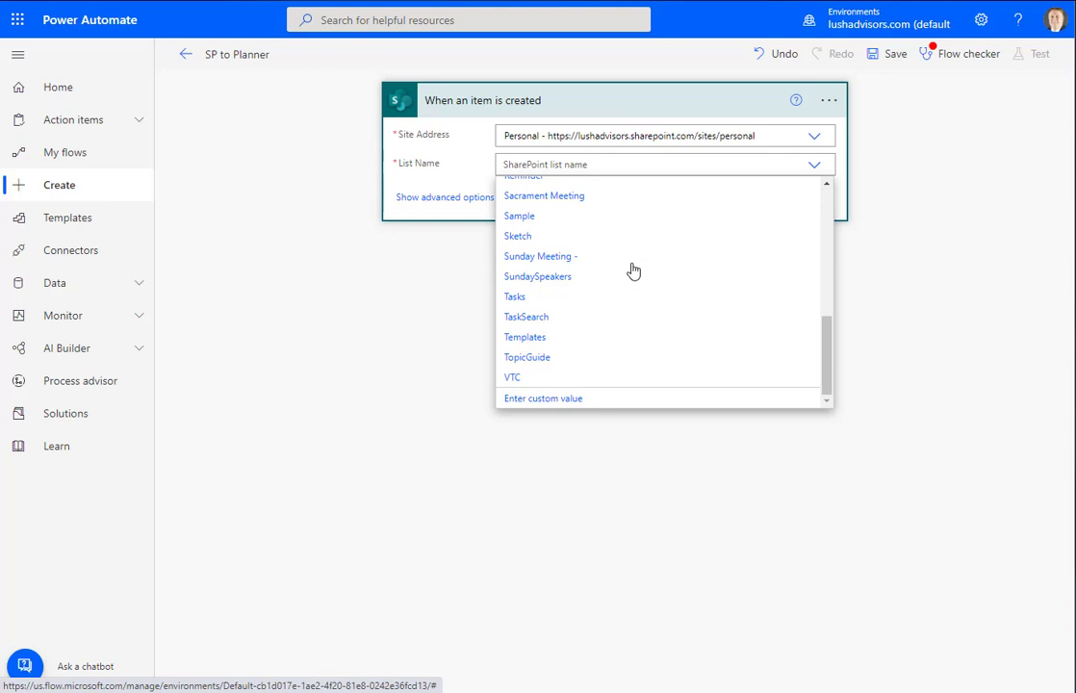
{"action": "left_click", "coordinate": [533, 301]}
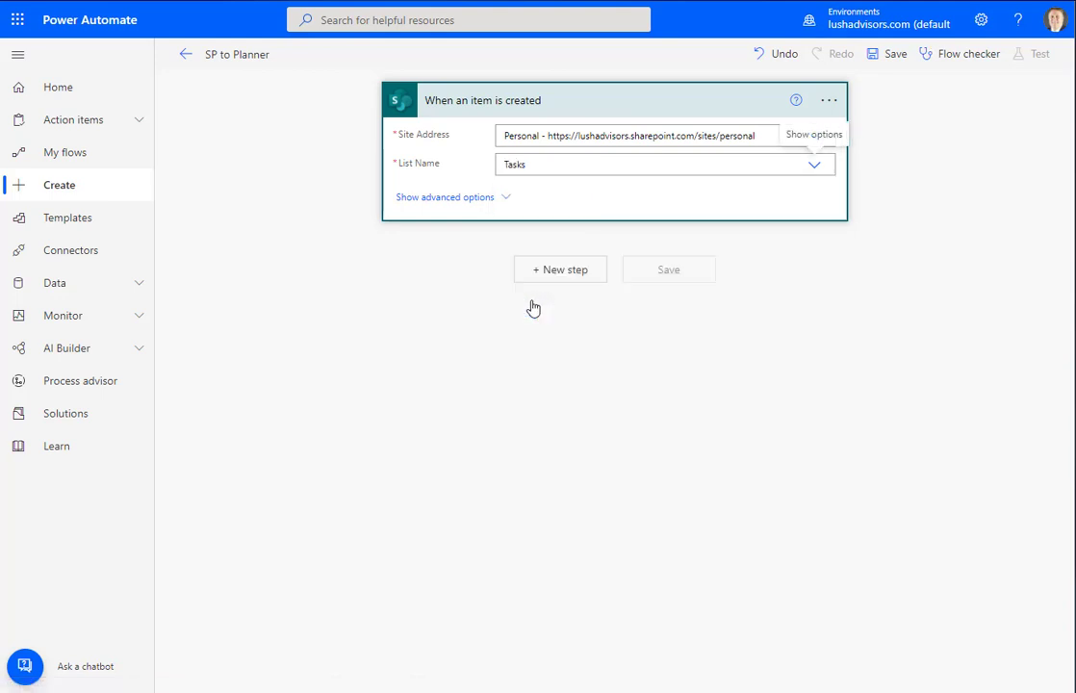
Search 'create a task' in a new step and add Planner's Create a task (Preview)
{"action": "left_click", "coordinate": [555, 113]}
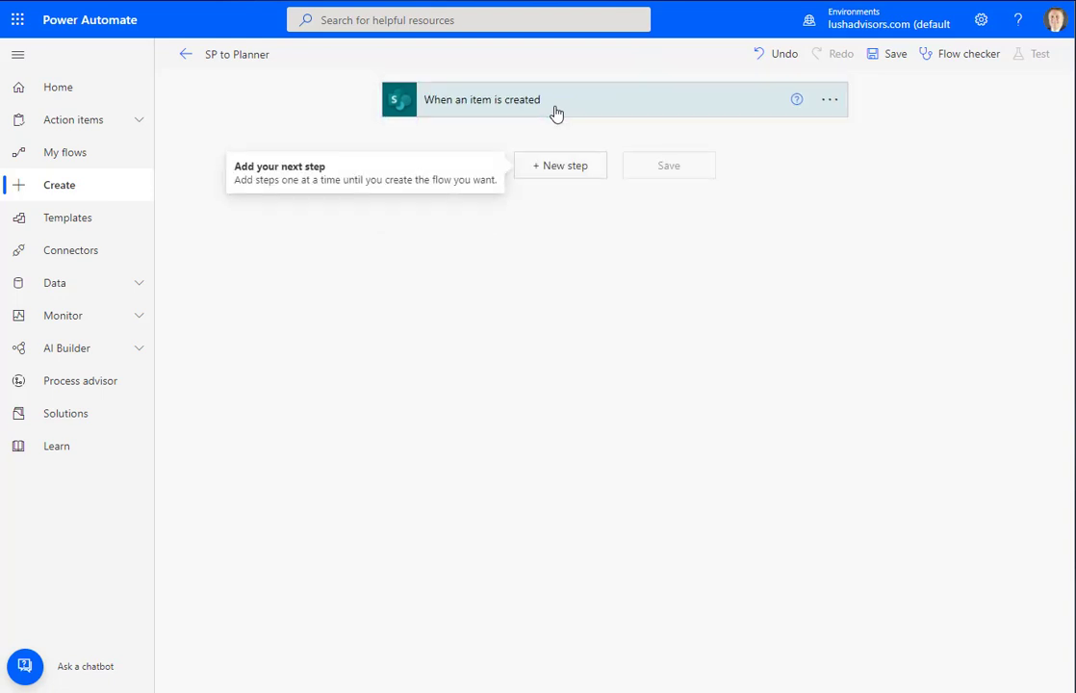
{"action": "left_click", "coordinate": [553, 173]}
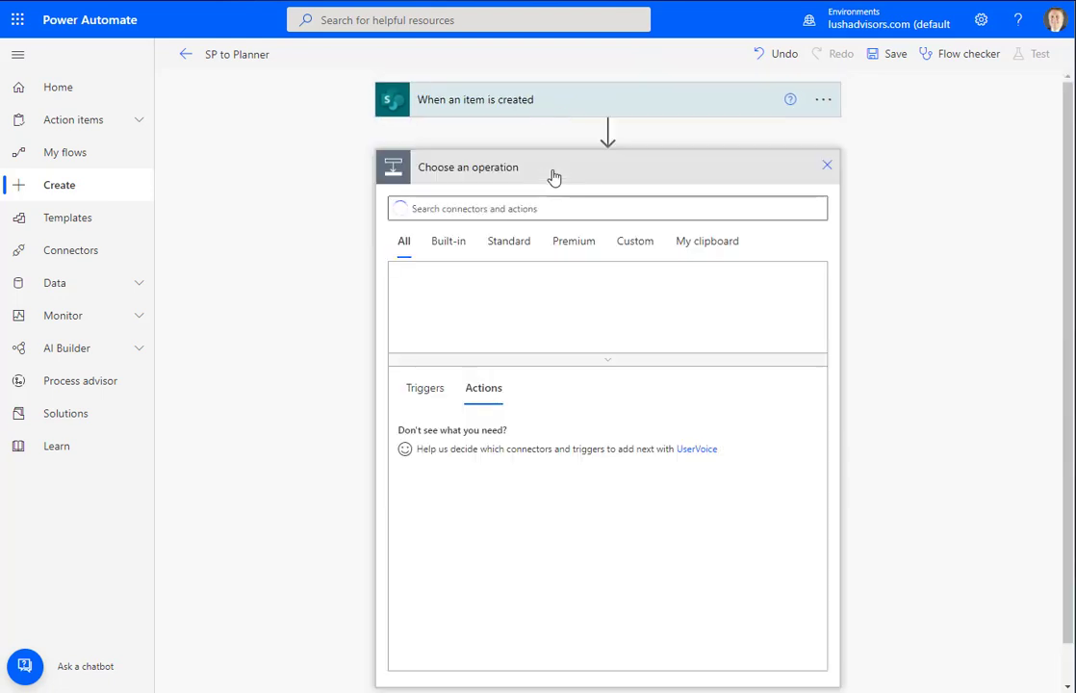
{"action": "type", "text": "crea"}
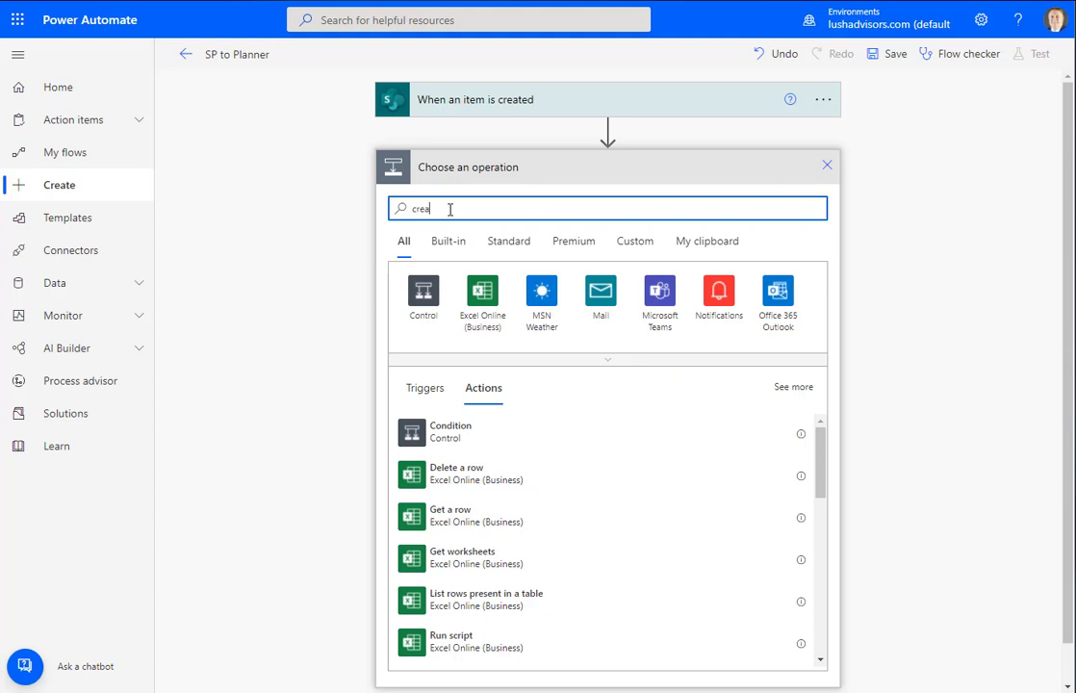
{"action": "type", "text": "te a task"}
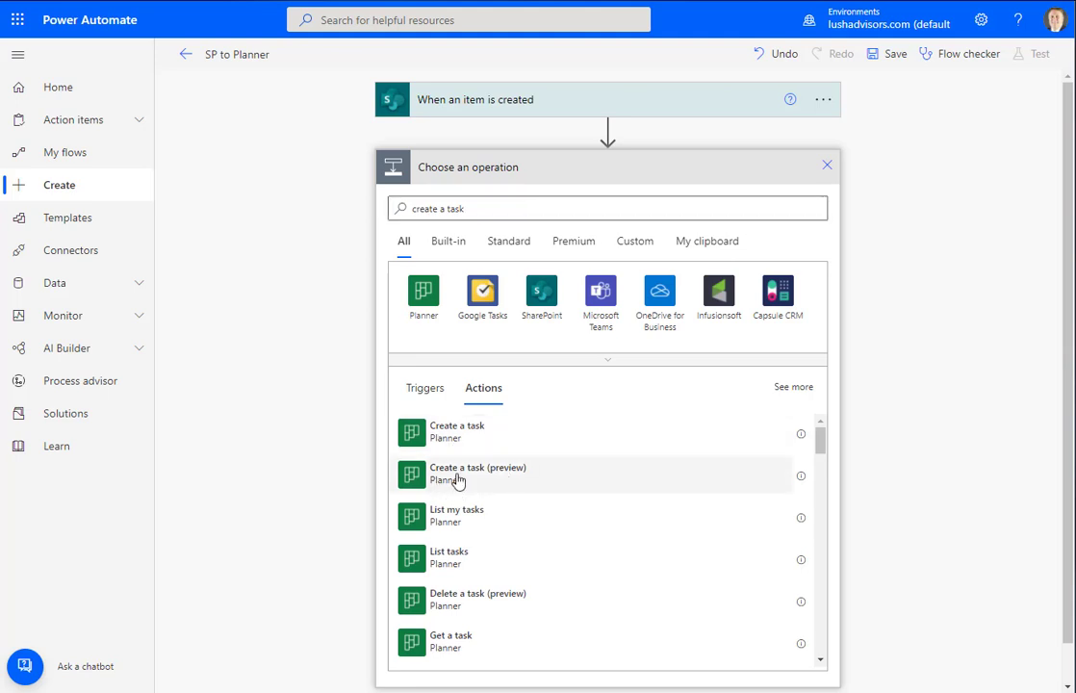
{"action": "left_click", "coordinate": [671, 473]}
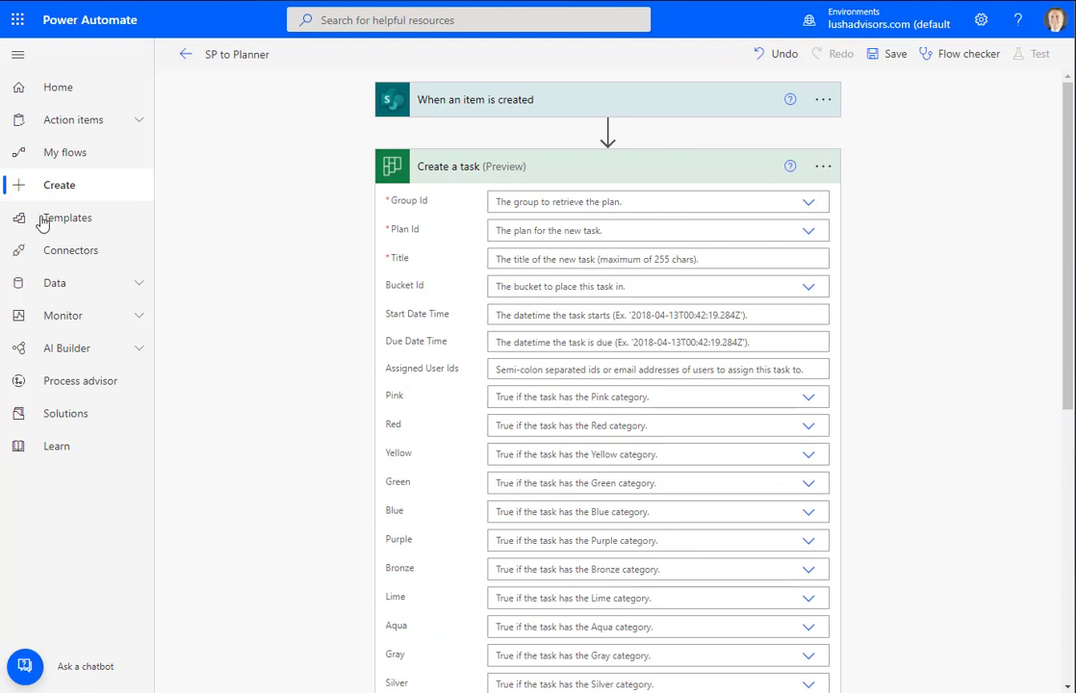
Set both Group Id and Plan Id of the Create a task action to Personal
{"action": "left_click", "coordinate": [809, 205]}
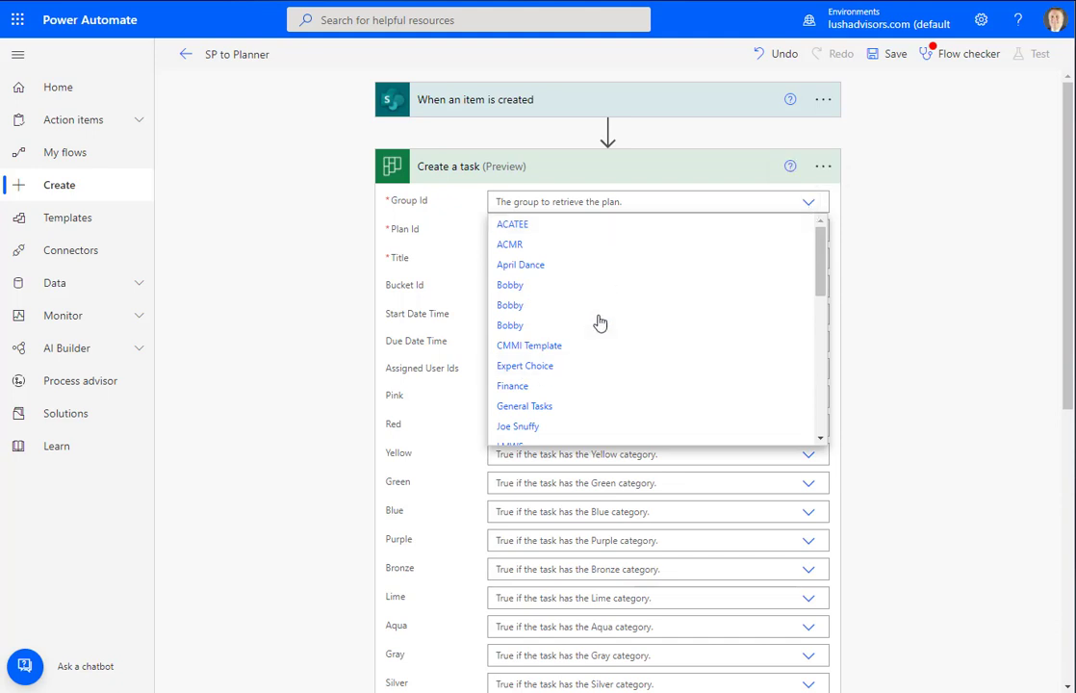
{"action": "scroll", "coordinate": [609, 315], "scroll_direction": "down", "scroll_amount": 3}
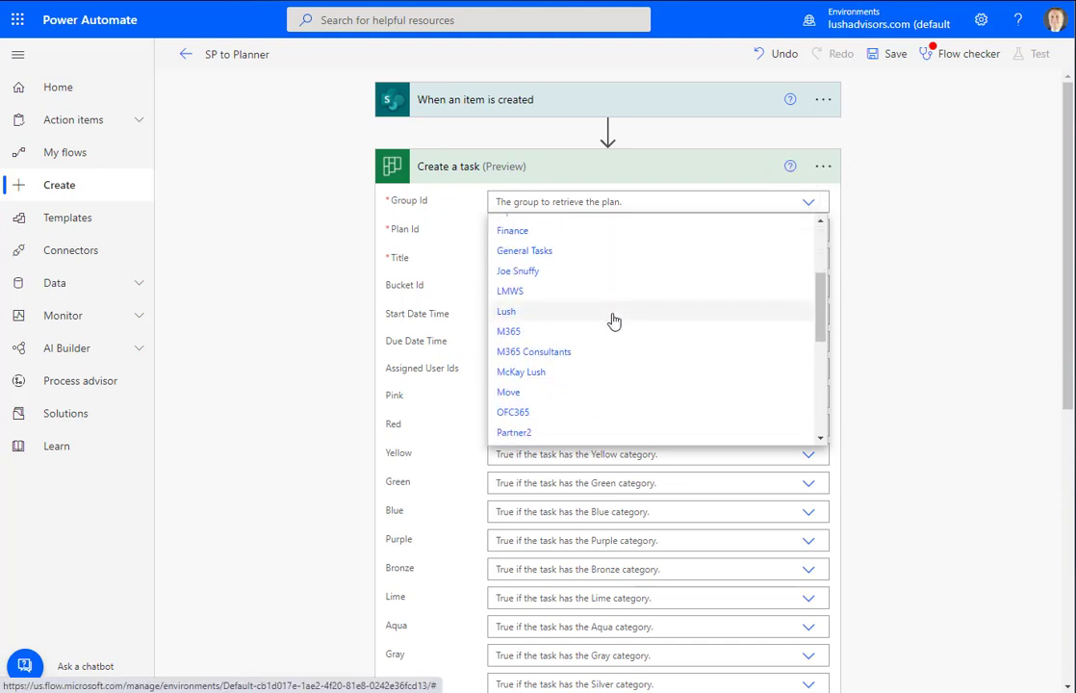
{"action": "scroll", "coordinate": [577, 377], "scroll_direction": "down", "scroll_amount": 4}
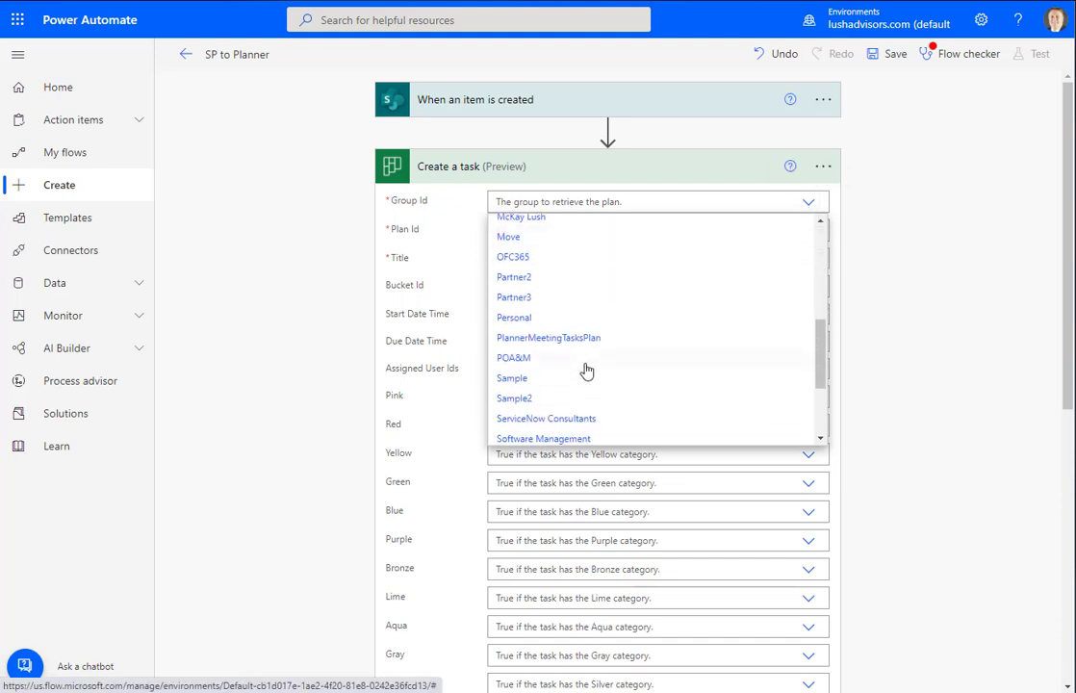
{"action": "scroll", "coordinate": [586, 372], "scroll_direction": "down", "scroll_amount": 3}
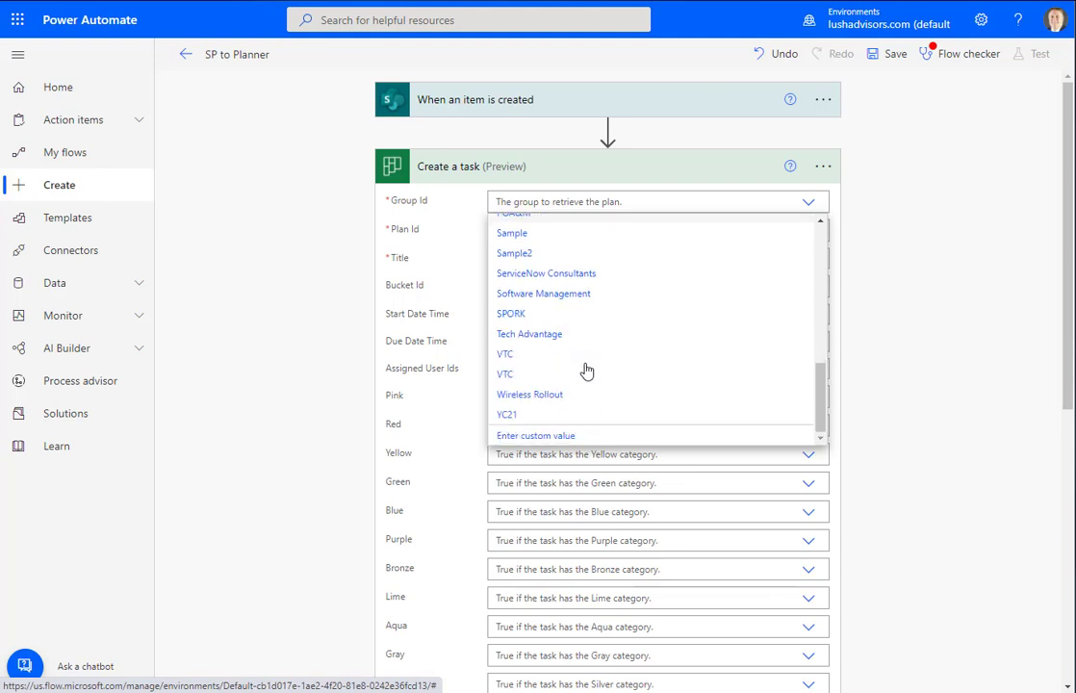
{"action": "scroll", "coordinate": [585, 371], "scroll_direction": "up", "scroll_amount": 2}
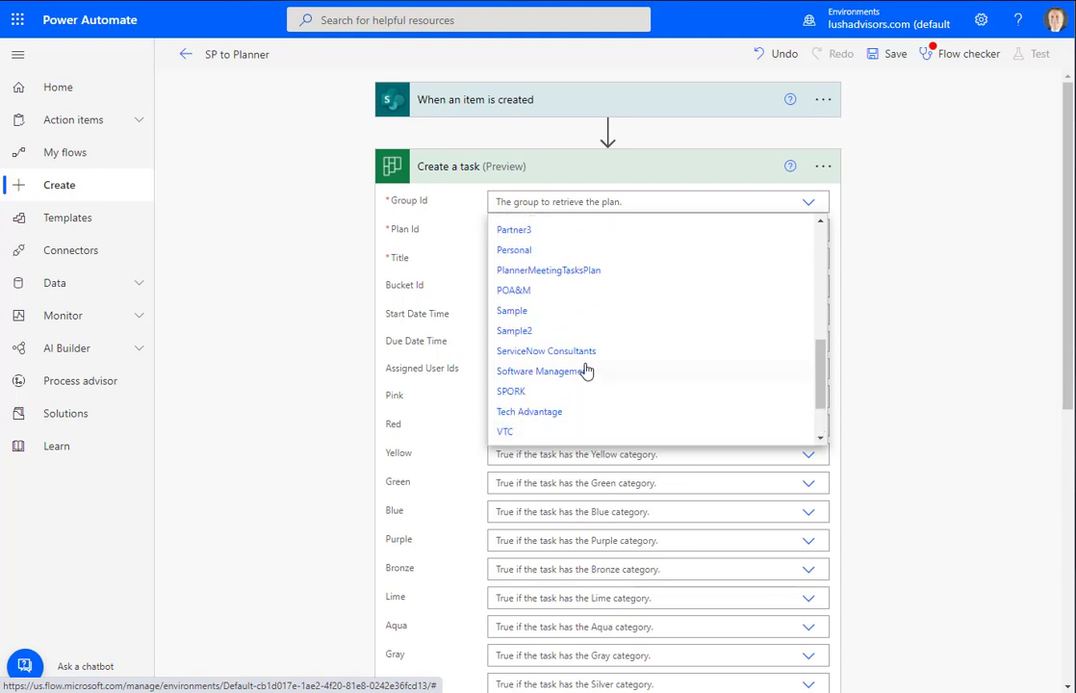
{"action": "left_click", "coordinate": [532, 251]}
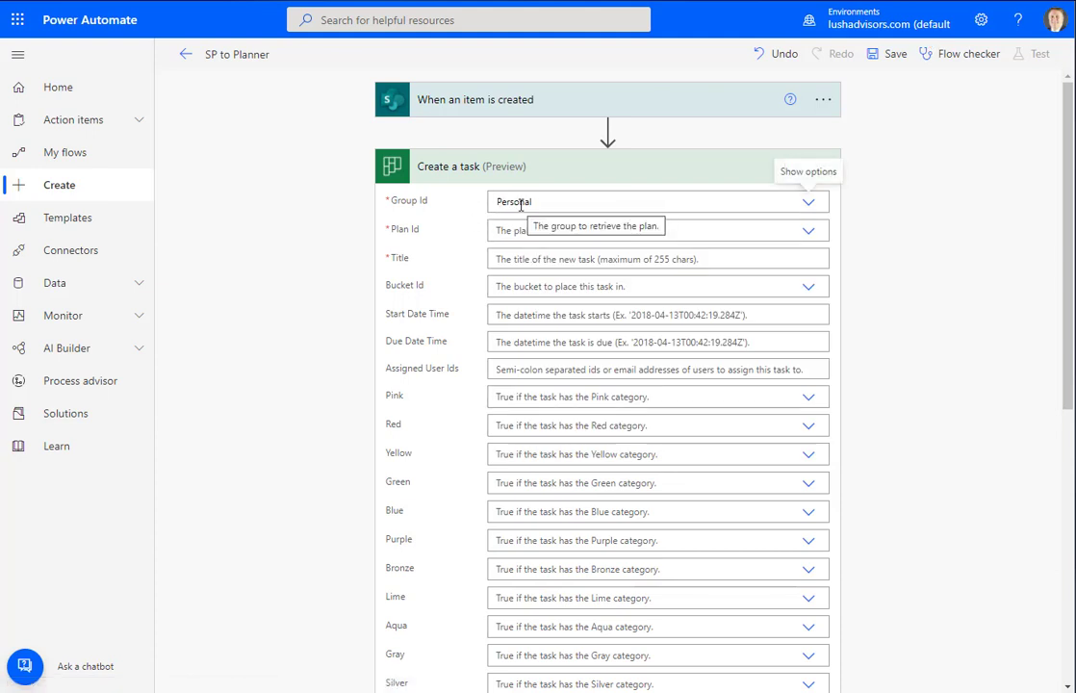
{"action": "left_click", "coordinate": [808, 233]}
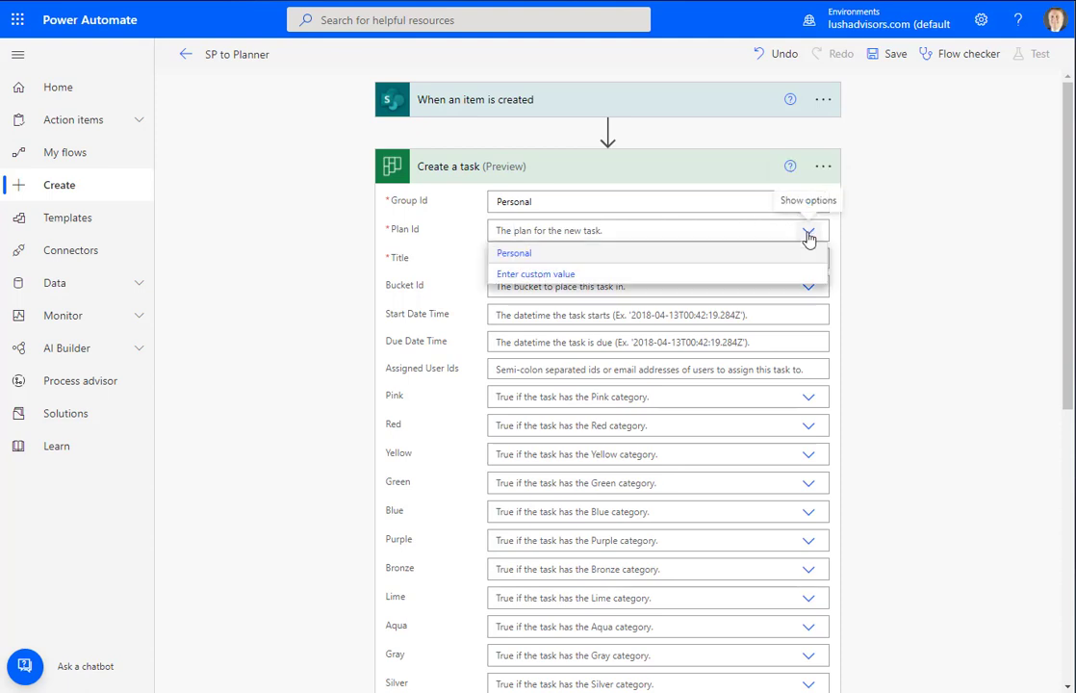
{"action": "left_click", "coordinate": [514, 255]}
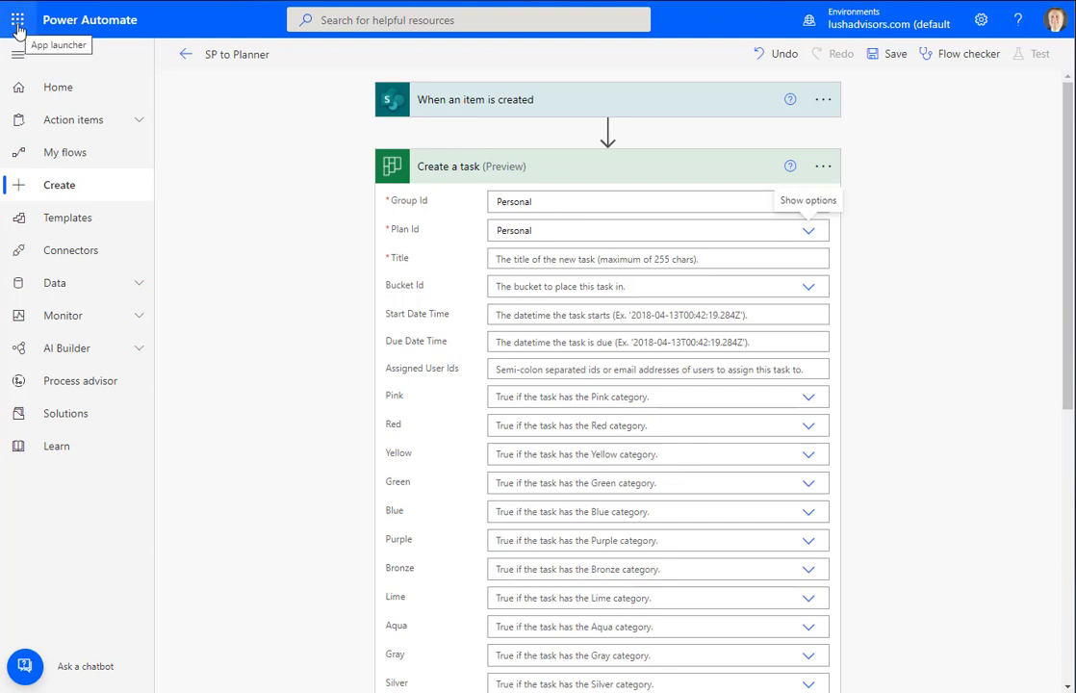
View the Personal plan in Planner in a new tab, then return to the task's Title field
{"action": "left_click", "coordinate": [18, 27]}
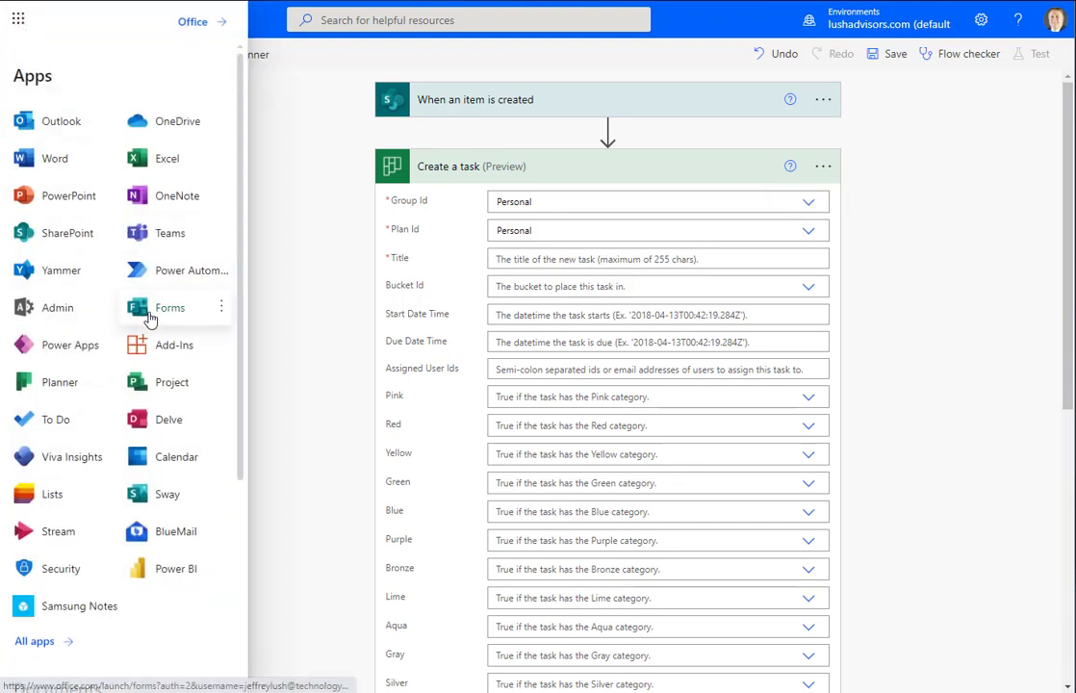
{"action": "left_click", "coordinate": [108, 382]}
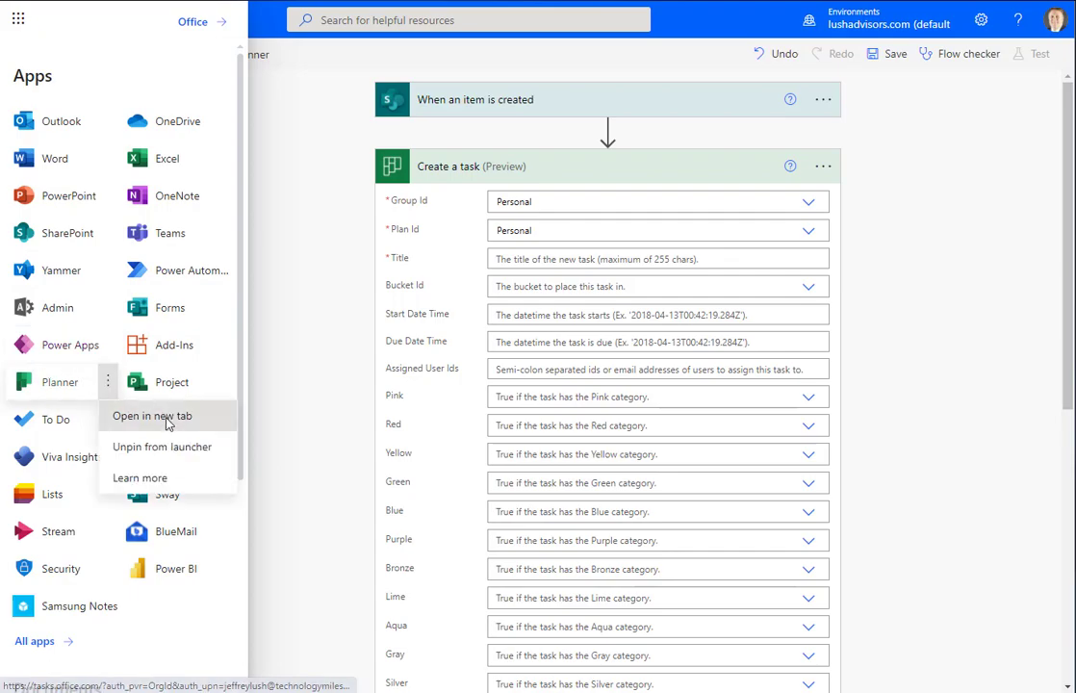
{"action": "left_click", "coordinate": [166, 420]}
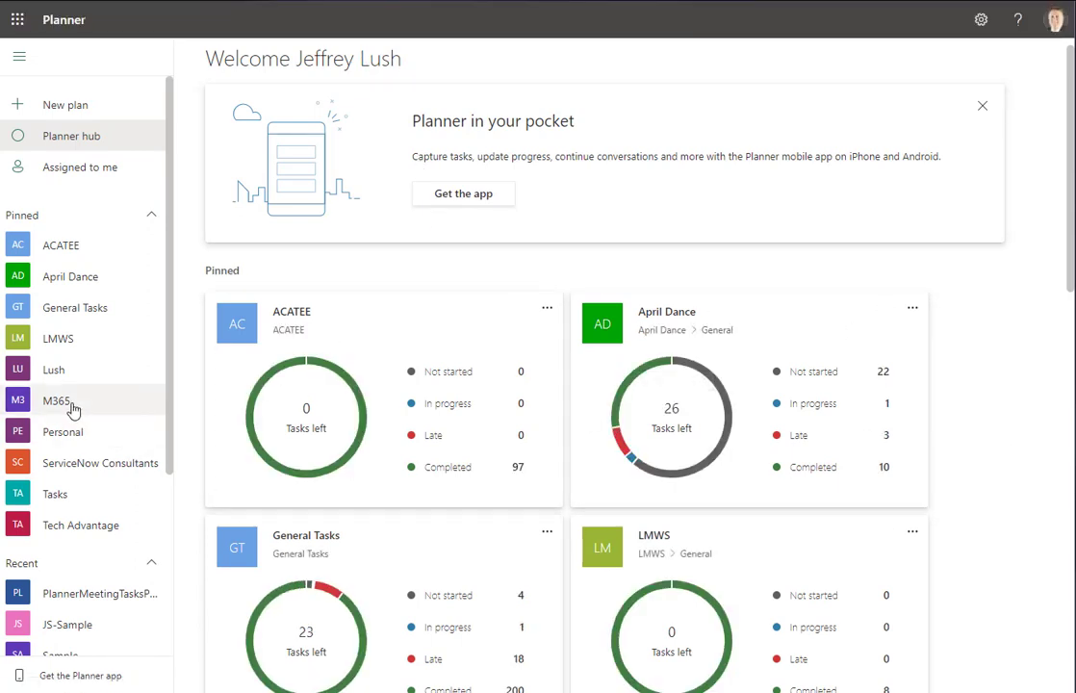
{"action": "left_click", "coordinate": [77, 435]}
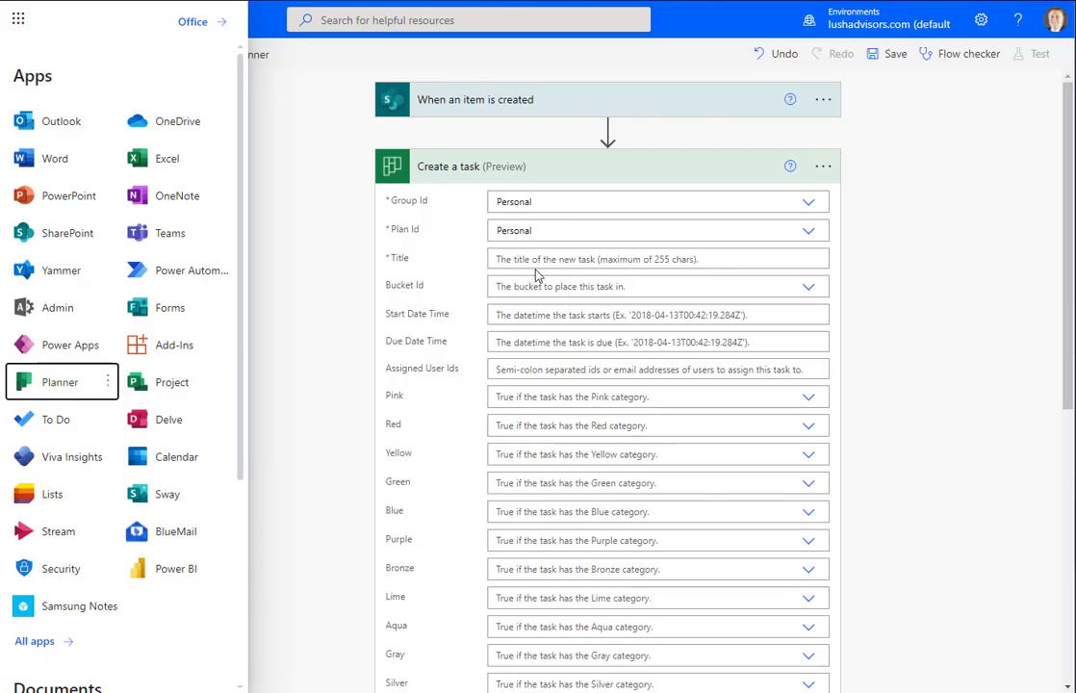
{"action": "left_click", "coordinate": [549, 258]}
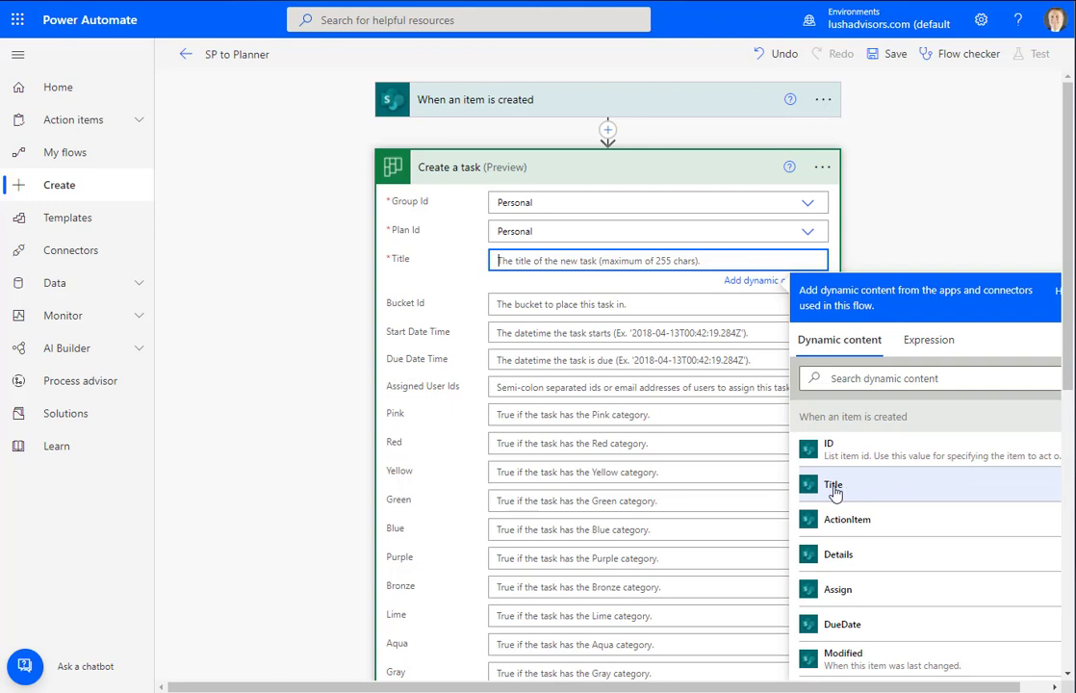
Fill the task Title with the SharePoint ActionItem dynamic value
{"action": "left_click", "coordinate": [876, 527]}
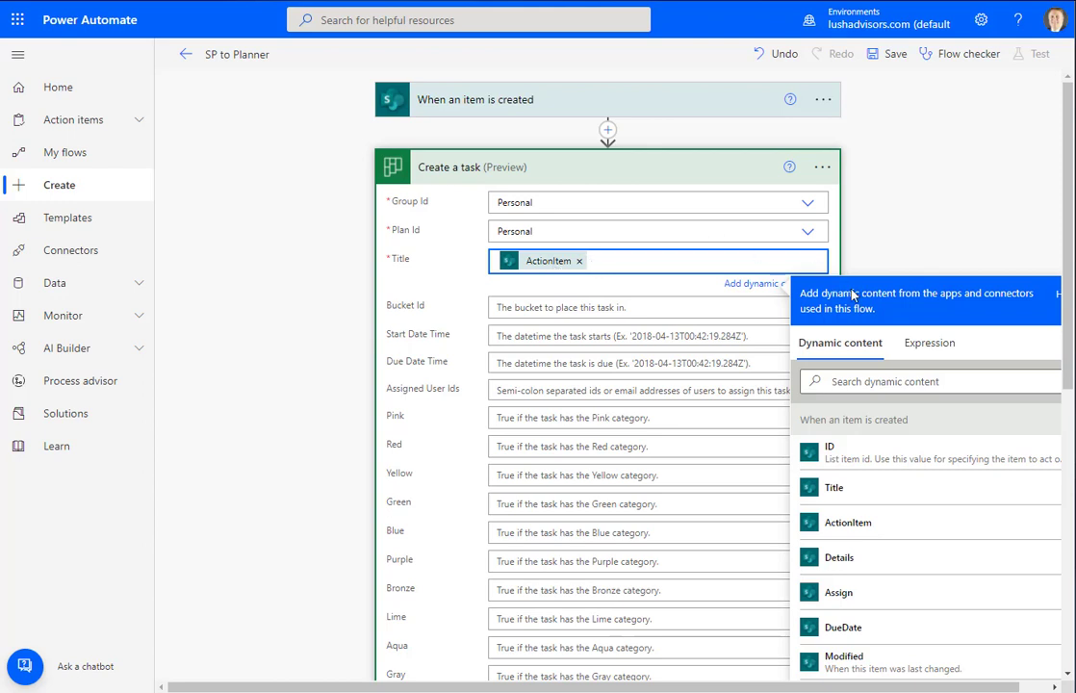
{"action": "left_click", "coordinate": [923, 343]}
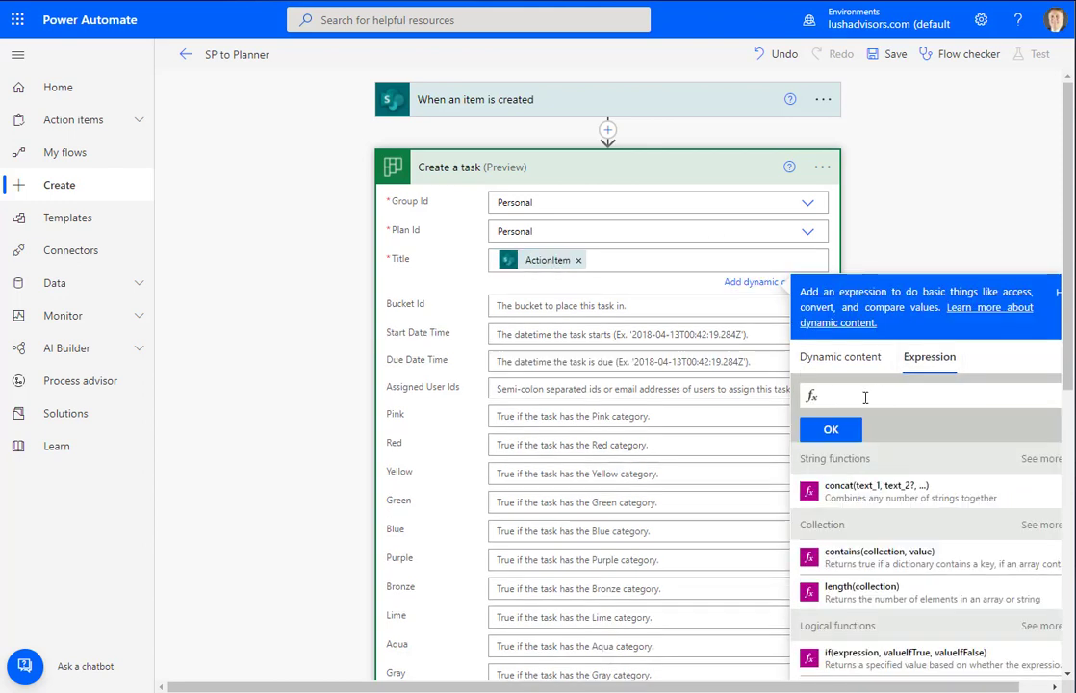
Append the expression formatDateTime(utcNow(),'MMdd') to the task Title after ActionItem, followed by a separator
{"action": "type", "text": "ut"}
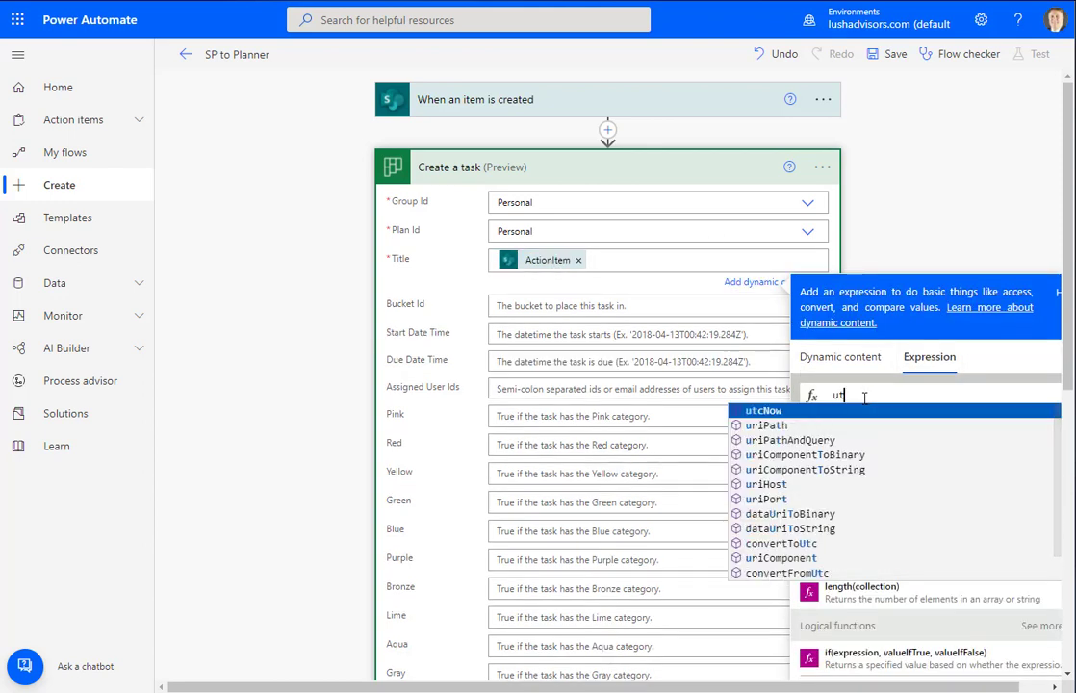
{"action": "left_click", "coordinate": [763, 410]}
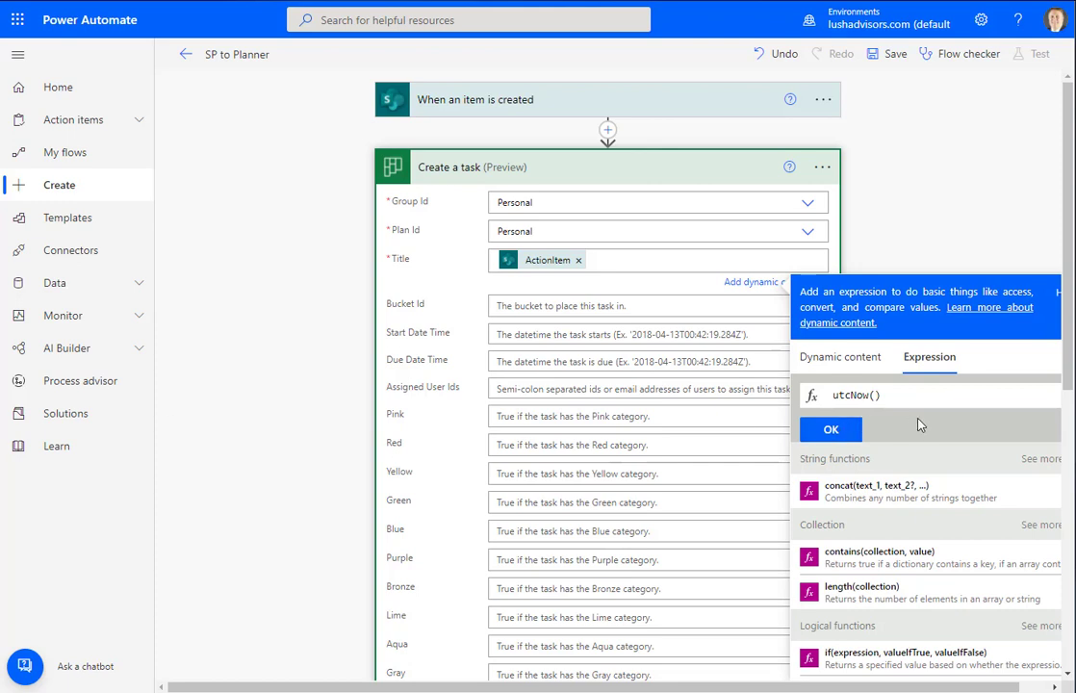
{"action": "key", "text": "ctrl+a"}
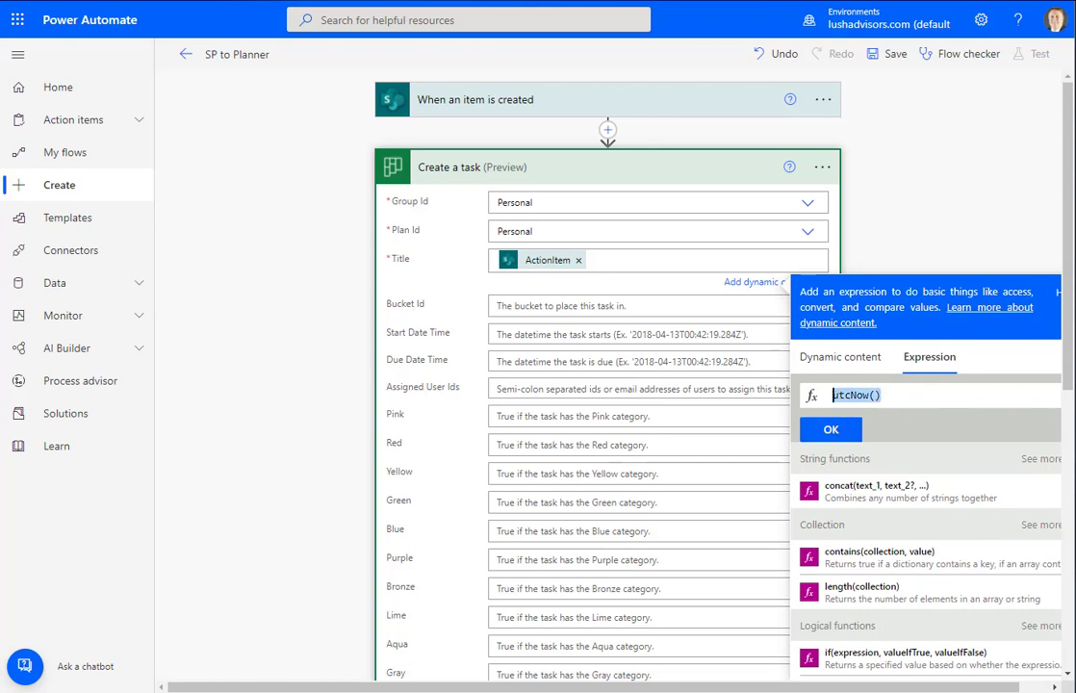
{"action": "type", "text": "form"}
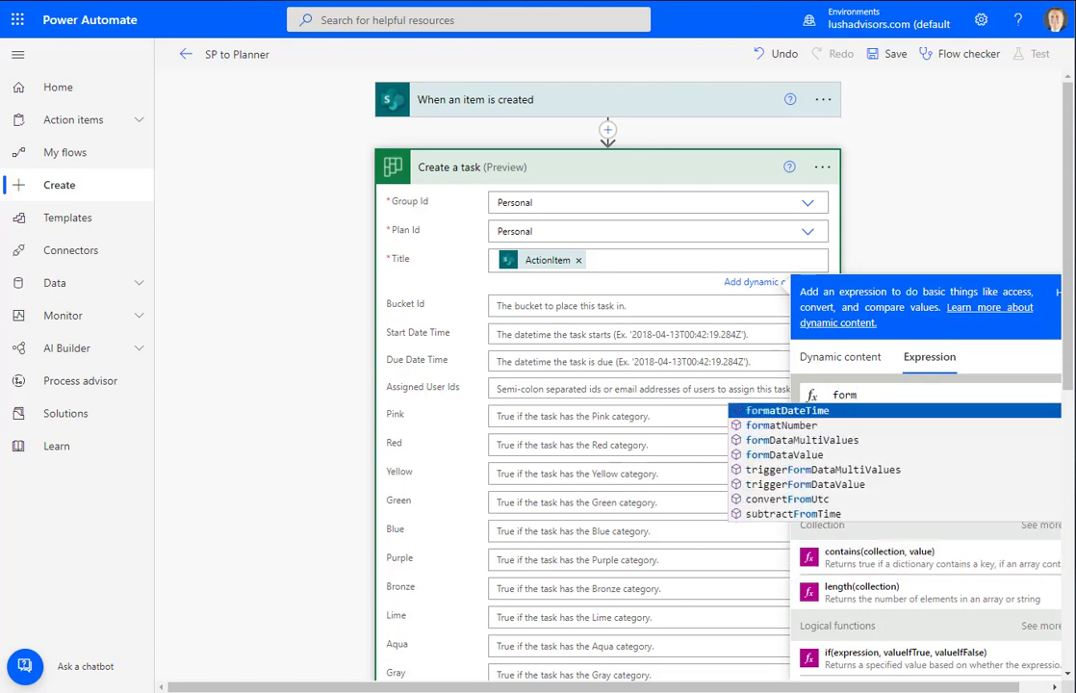
{"action": "key", "text": "Return"}
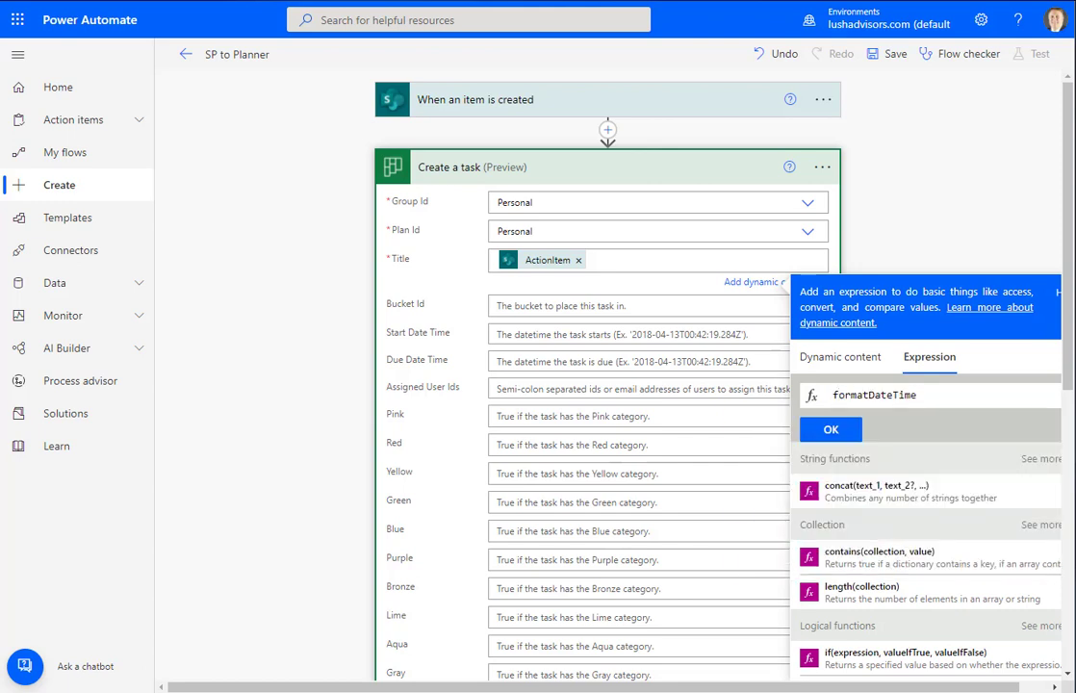
{"action": "type", "text": "("}
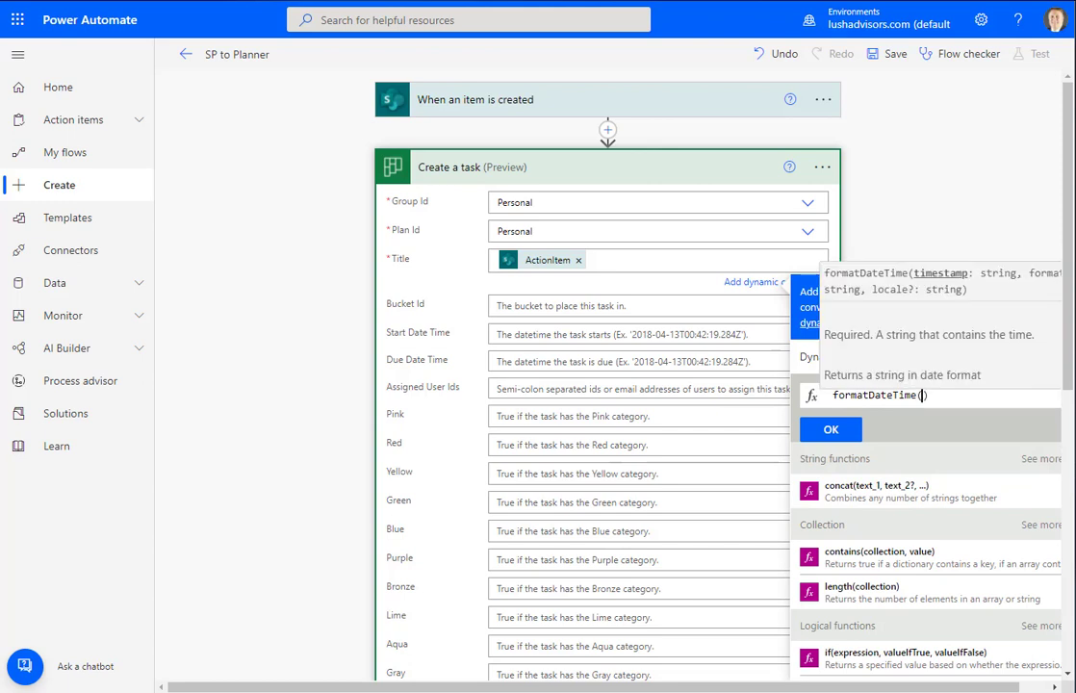
{"action": "type", "text": "utc"}
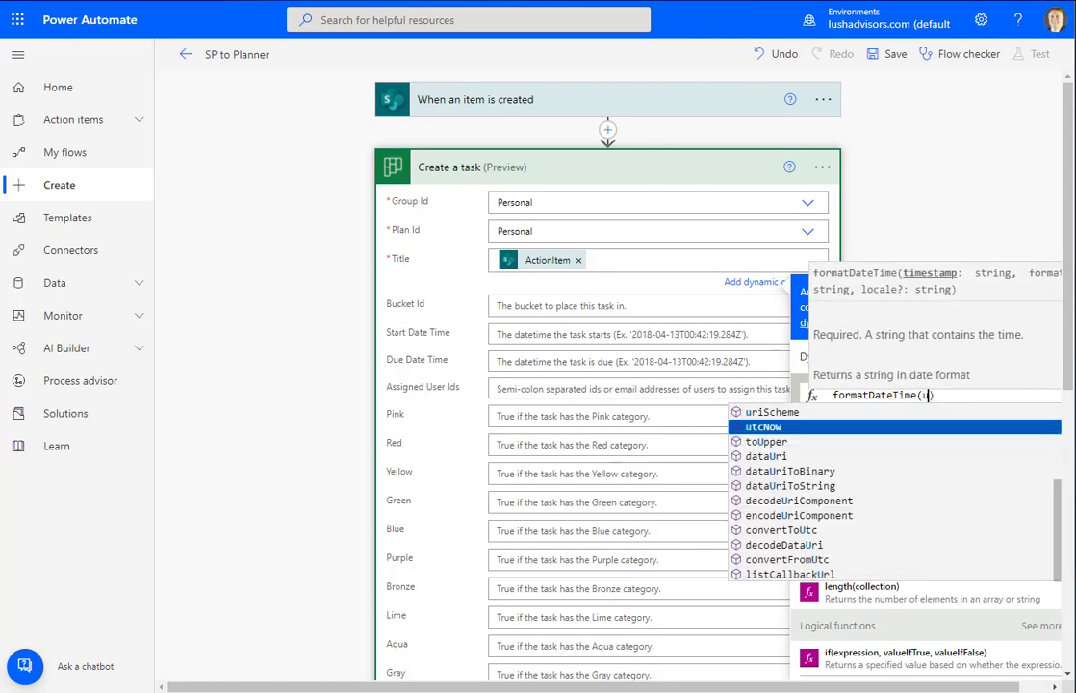
{"action": "key", "text": "Return"}
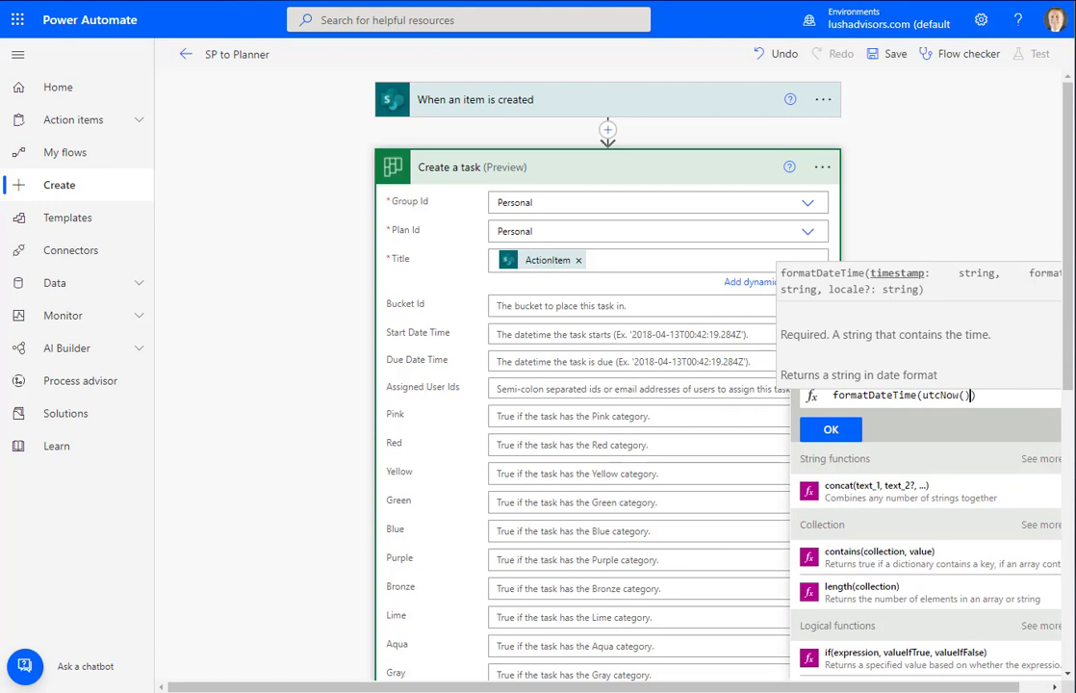
{"action": "type", "text": ","}
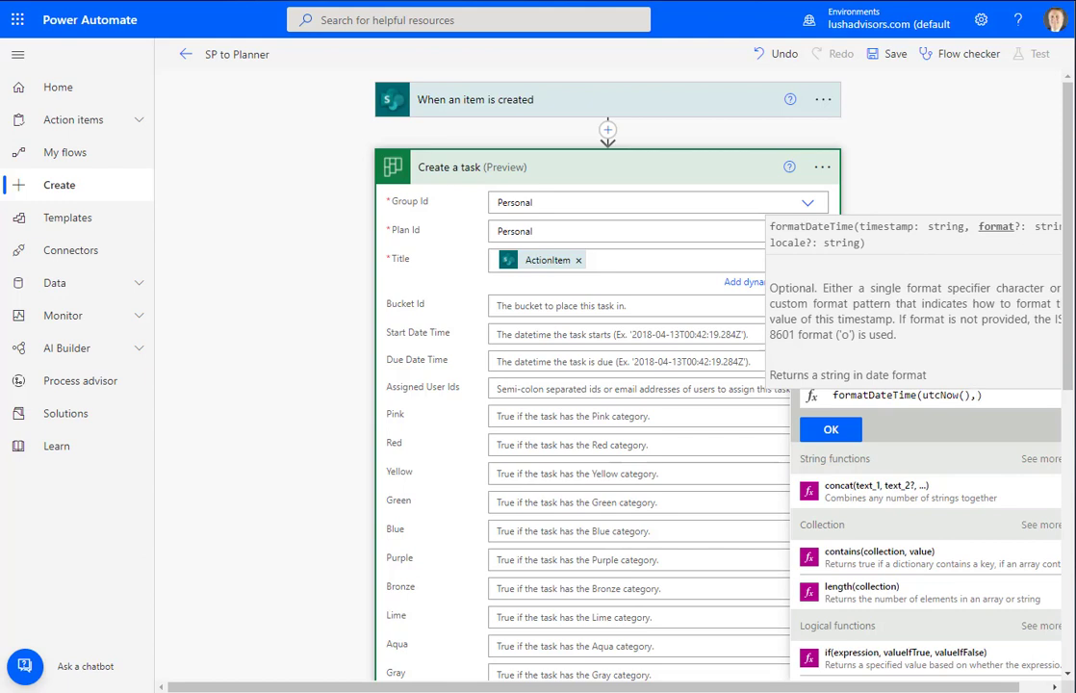
{"action": "type", "text": "'"}
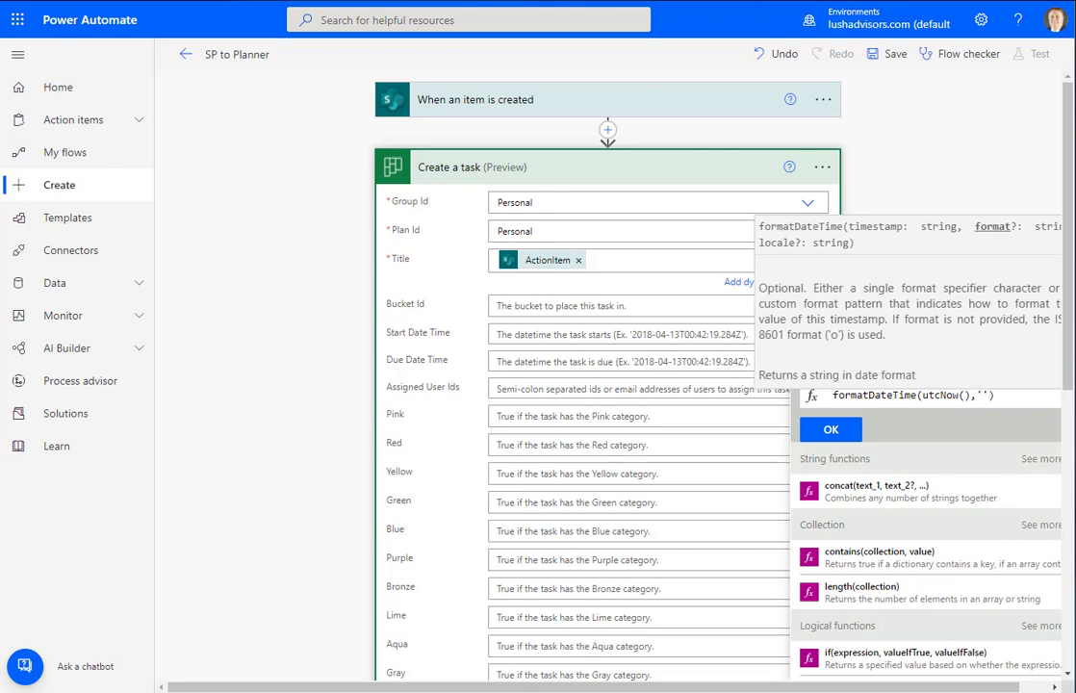
{"action": "type", "text": "MM"}
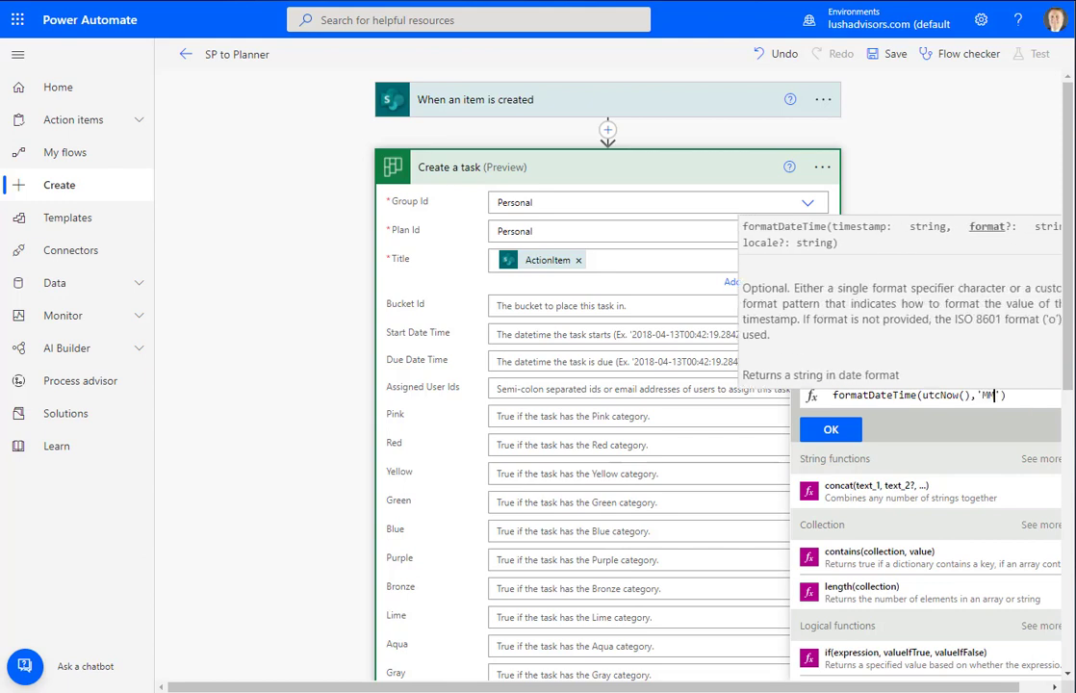
{"action": "type", "text": "dd"}
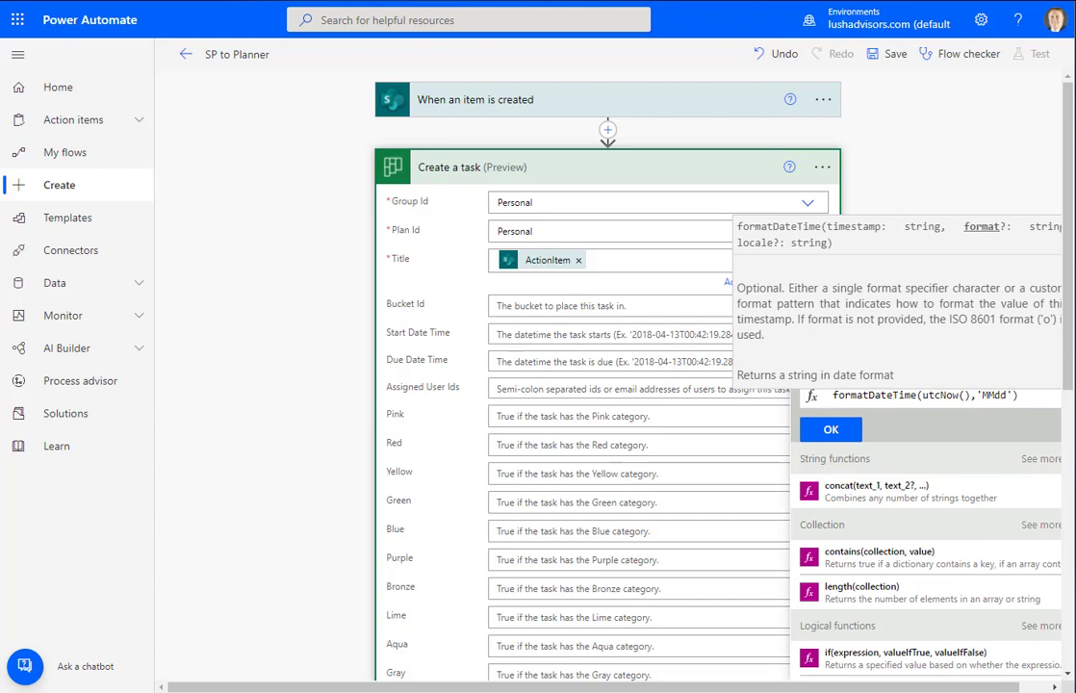
{"action": "key", "text": "End"}
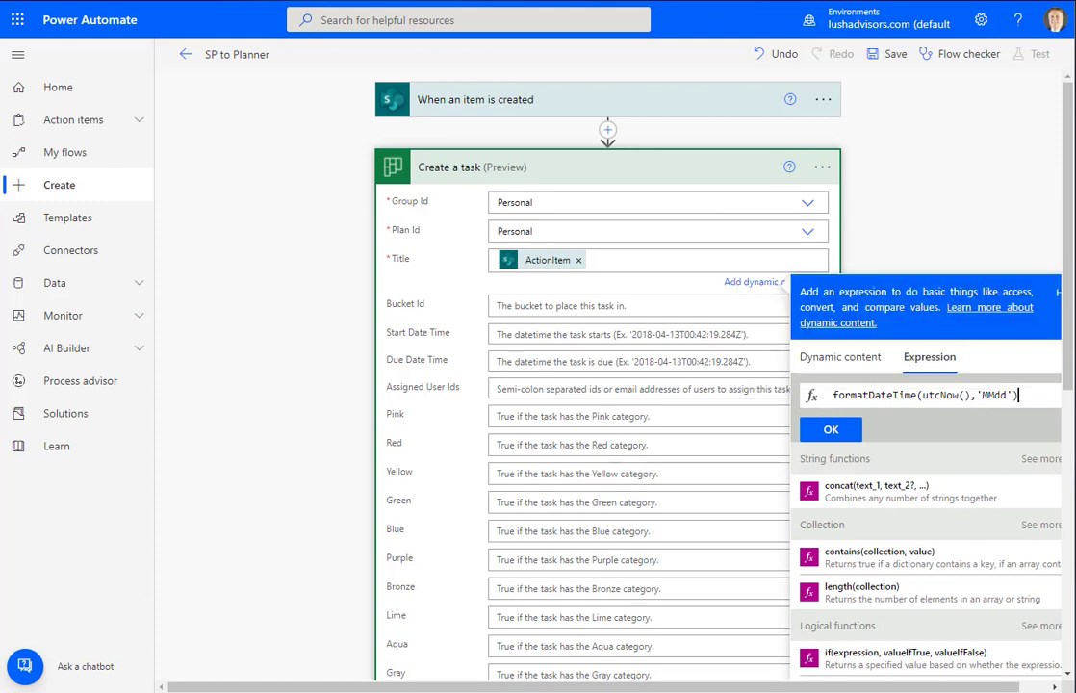
{"action": "left_click", "coordinate": [824, 431]}
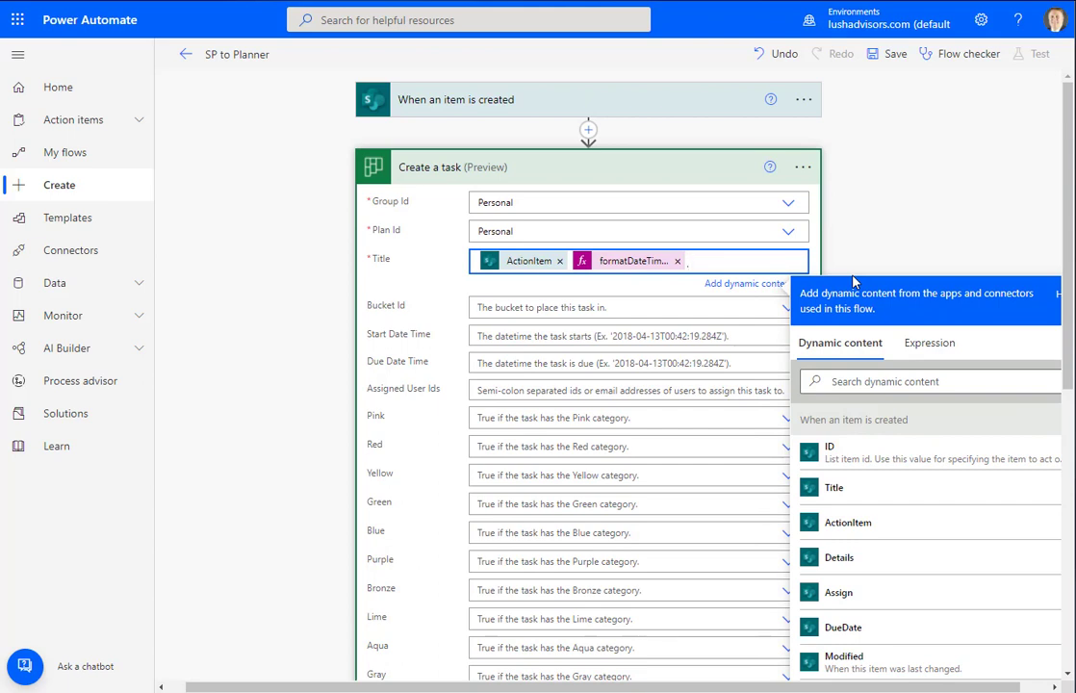
{"action": "type", "text": ","}
Add the expression rand(1,99) to the end of the task Title
{"action": "left_click", "coordinate": [931, 344]}
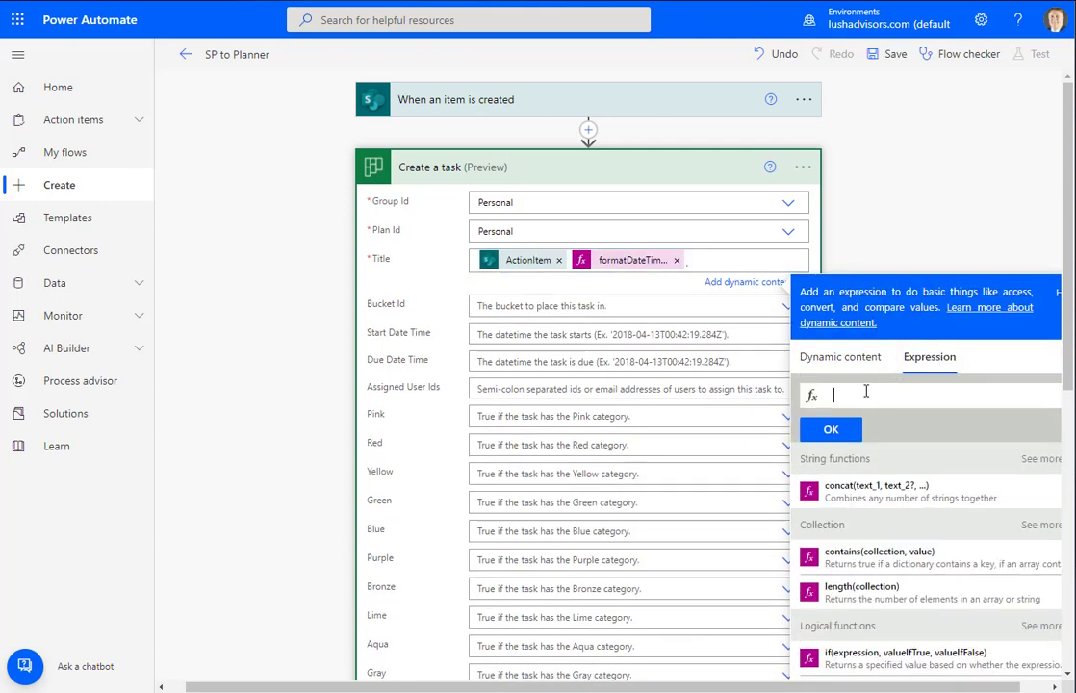
{"action": "type", "text": "rand"}
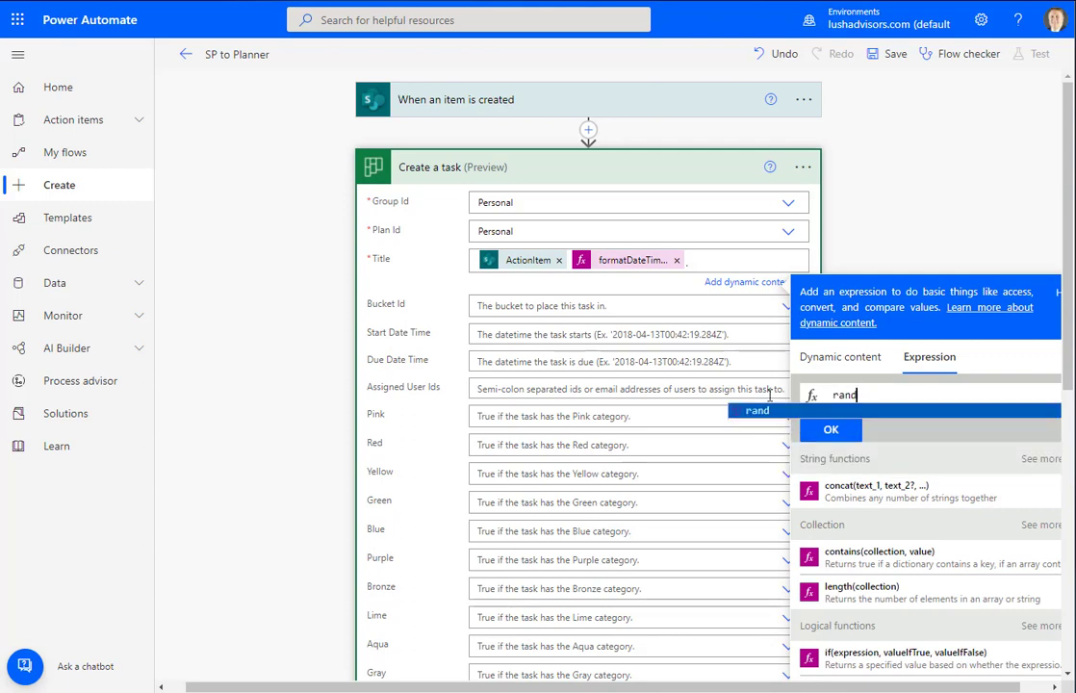
{"action": "left_click", "coordinate": [760, 411]}
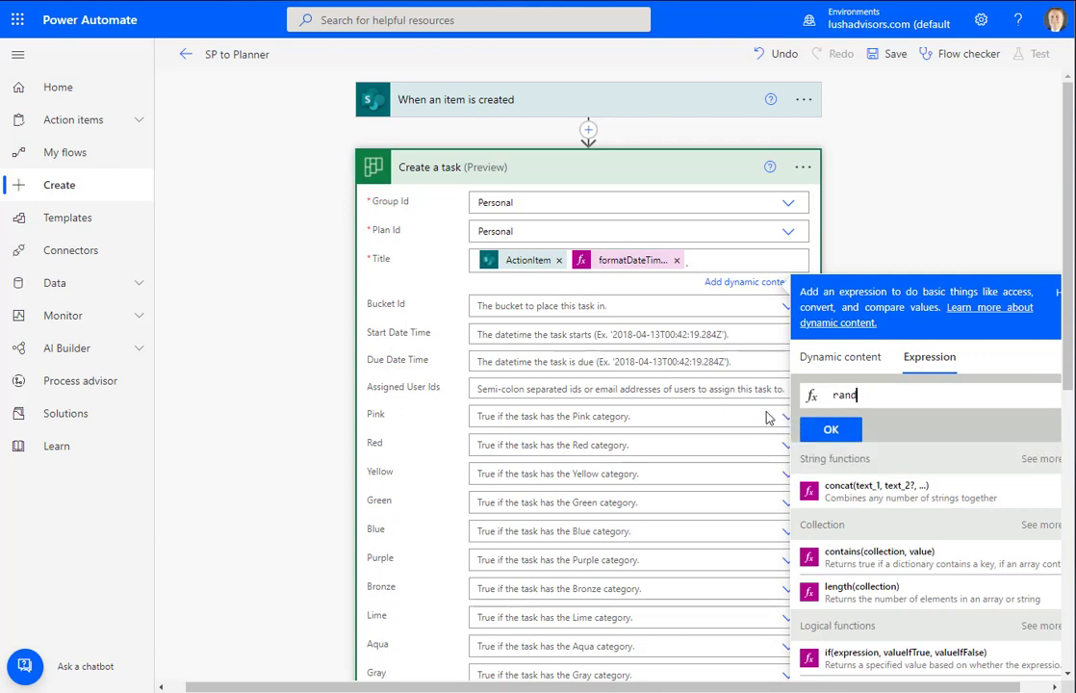
{"action": "double_click", "coordinate": [847, 396]}
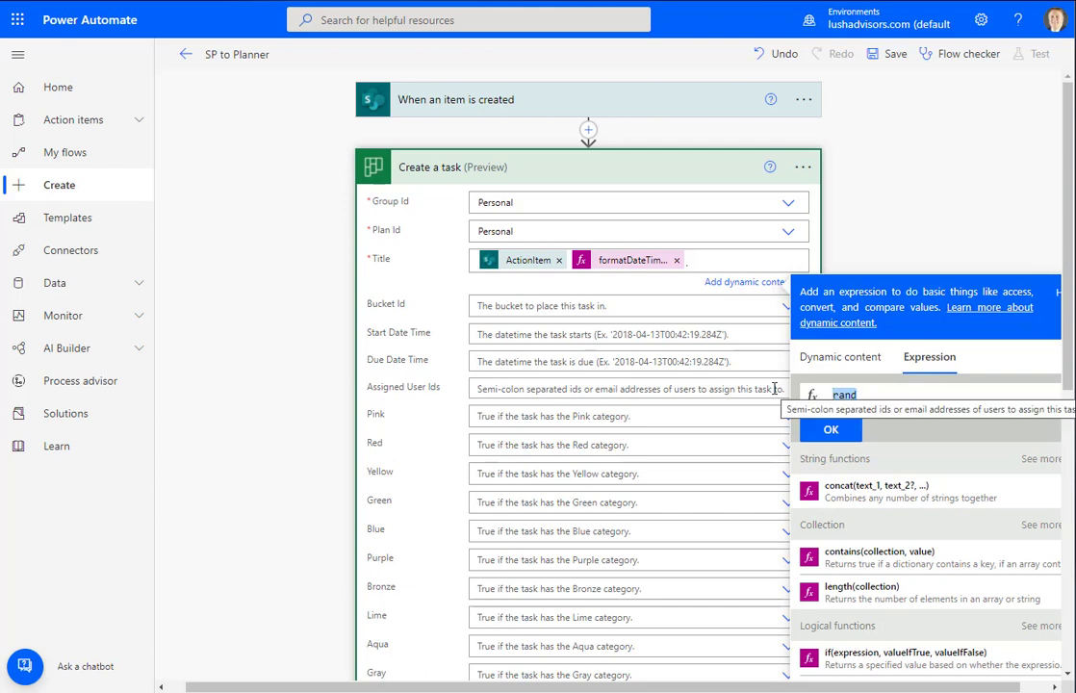
{"action": "type", "text": "rand"}
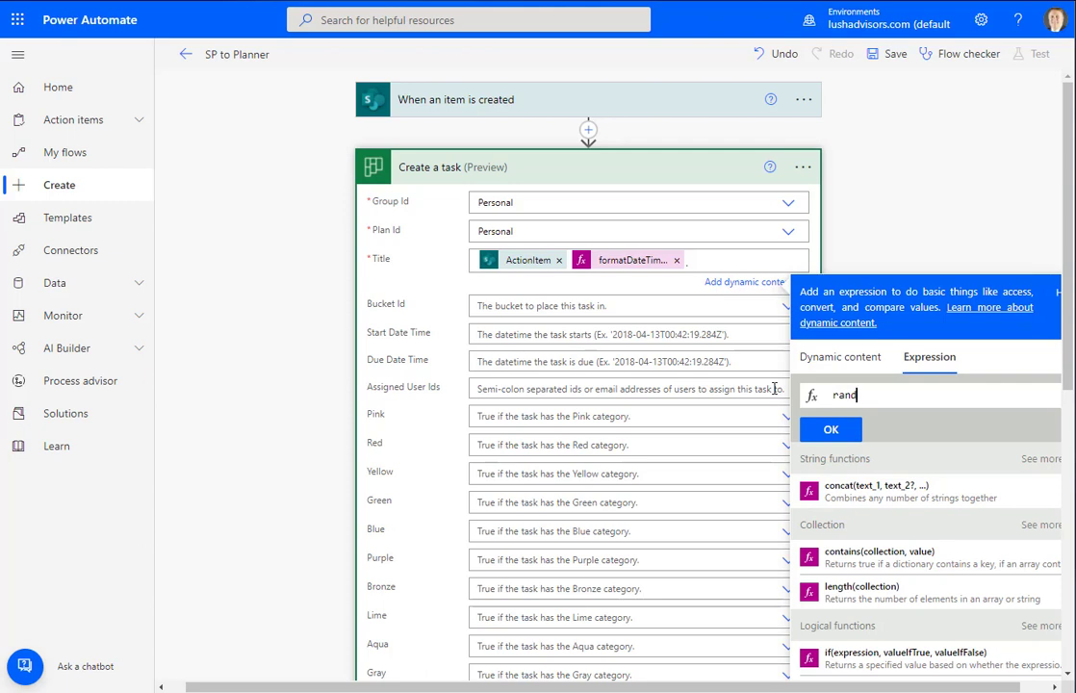
{"action": "type", "text": "("}
{"action": "type", "text": "1,"}
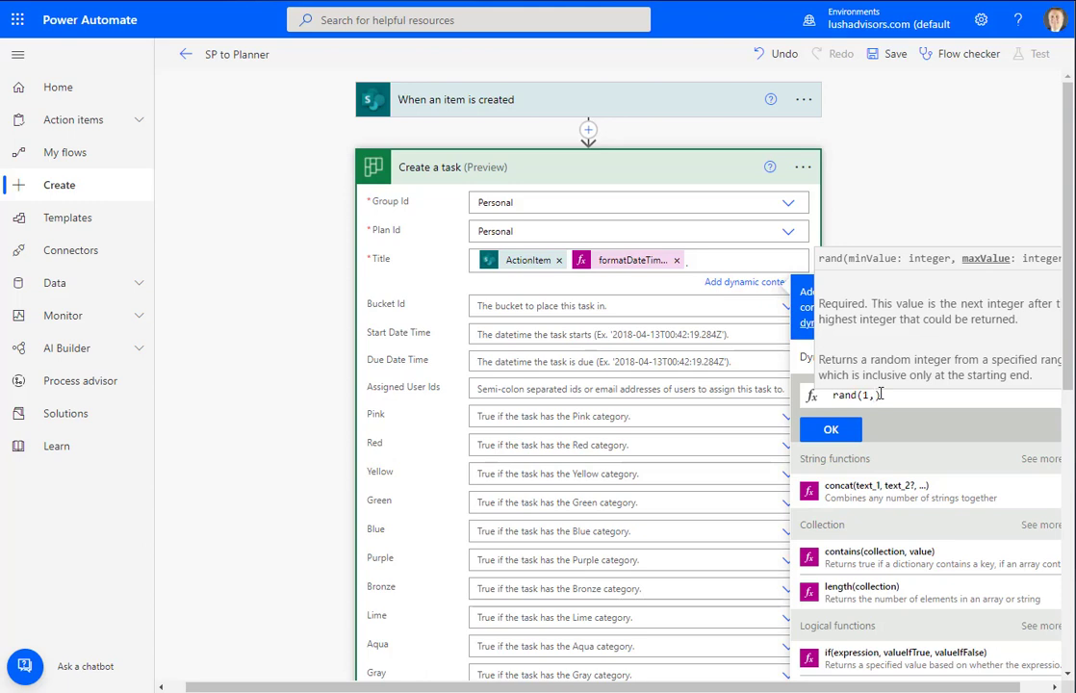
{"action": "type", "text": "99"}
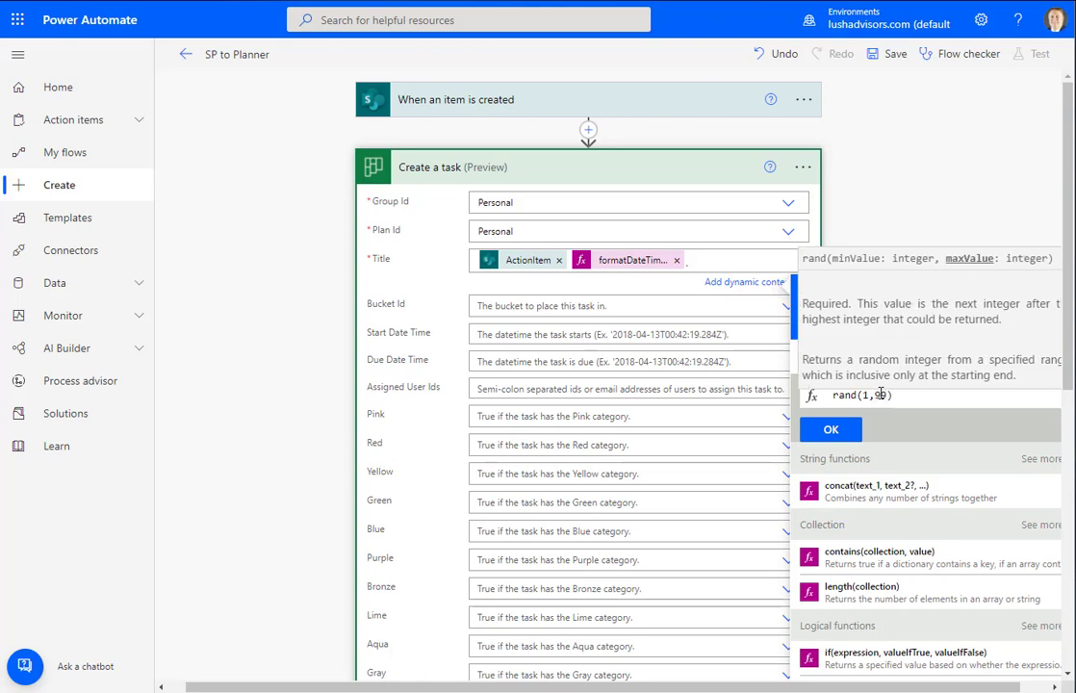
{"action": "left_click", "coordinate": [830, 430]}
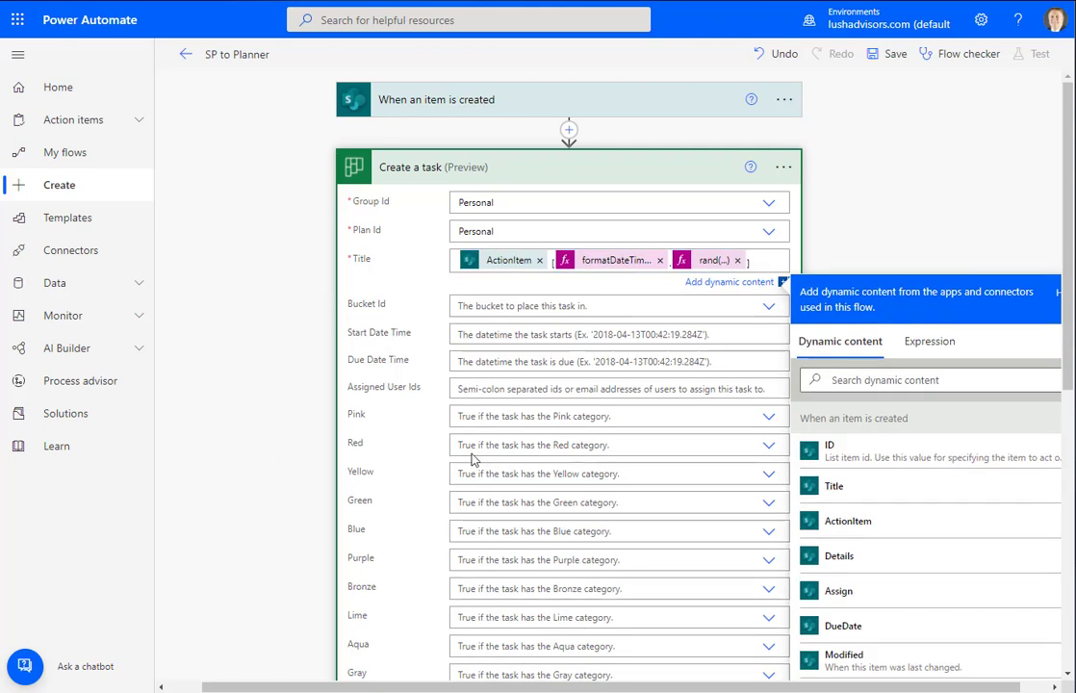
Fill Create a task's Due Date Time with the DueDate value from When an item is created
{"action": "left_click", "coordinate": [481, 363]}
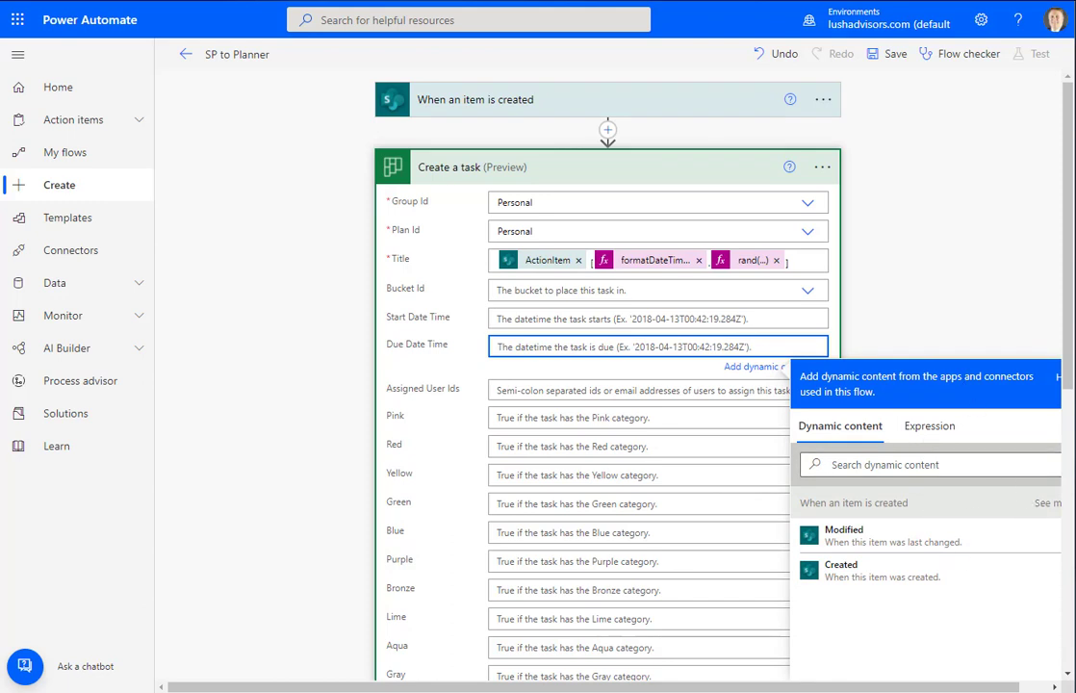
{"action": "scroll", "coordinate": [953, 558], "scroll_direction": "right", "scroll_amount": 1}
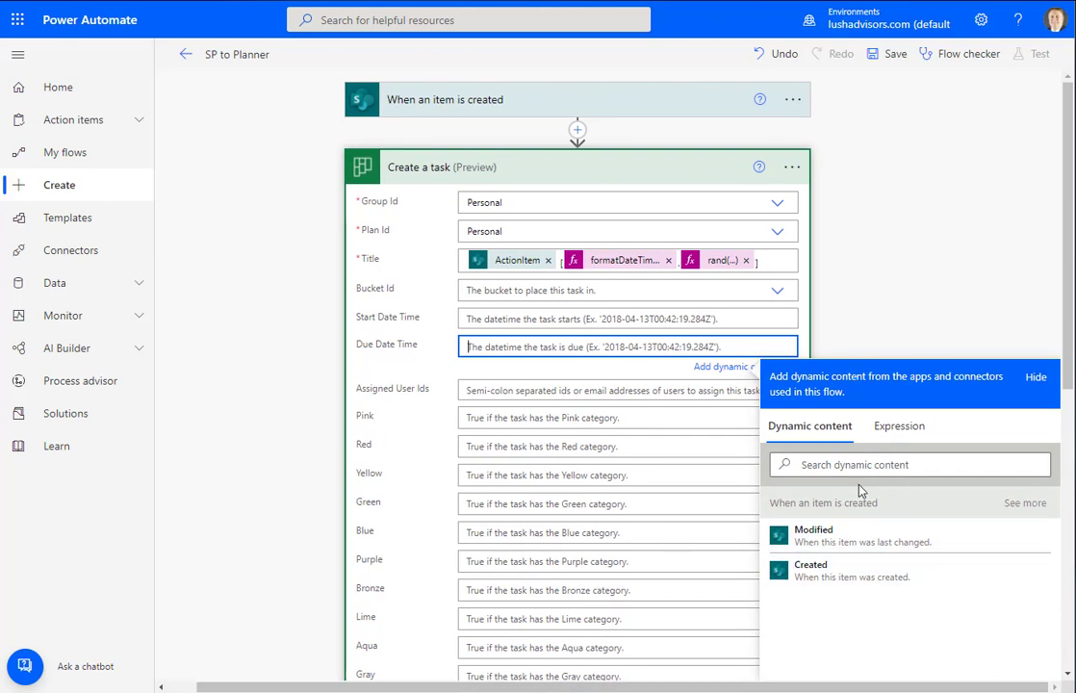
{"action": "left_click", "coordinate": [1028, 503]}
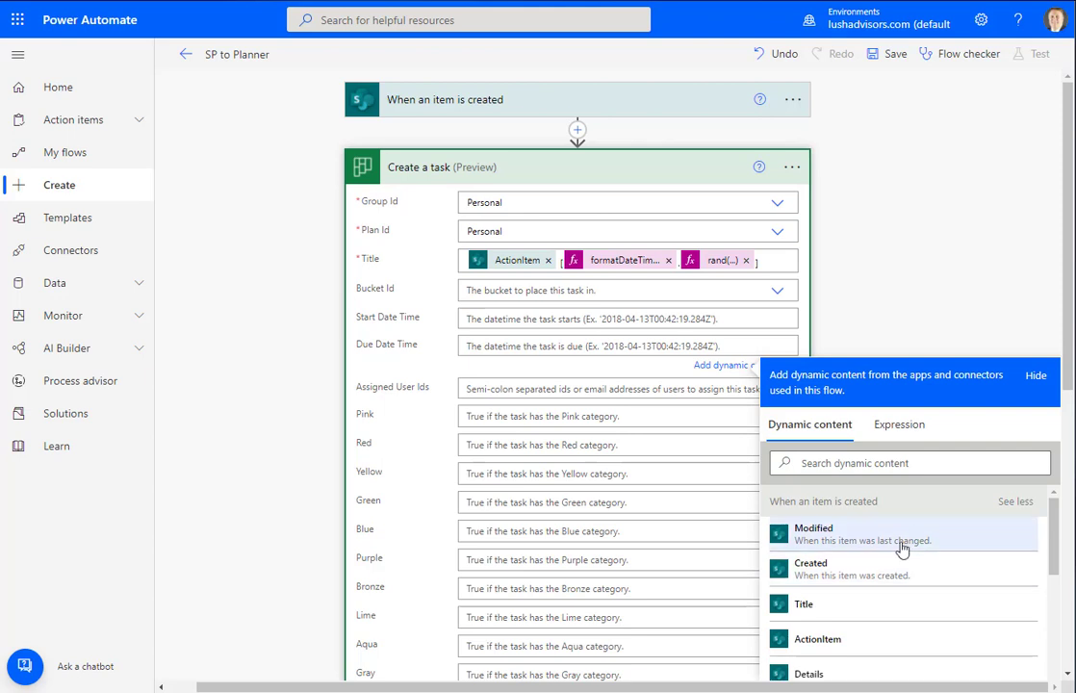
{"action": "scroll", "coordinate": [919, 535], "scroll_direction": "down", "scroll_amount": 2}
{"action": "scroll", "coordinate": [919, 532], "scroll_direction": "up", "scroll_amount": 3}
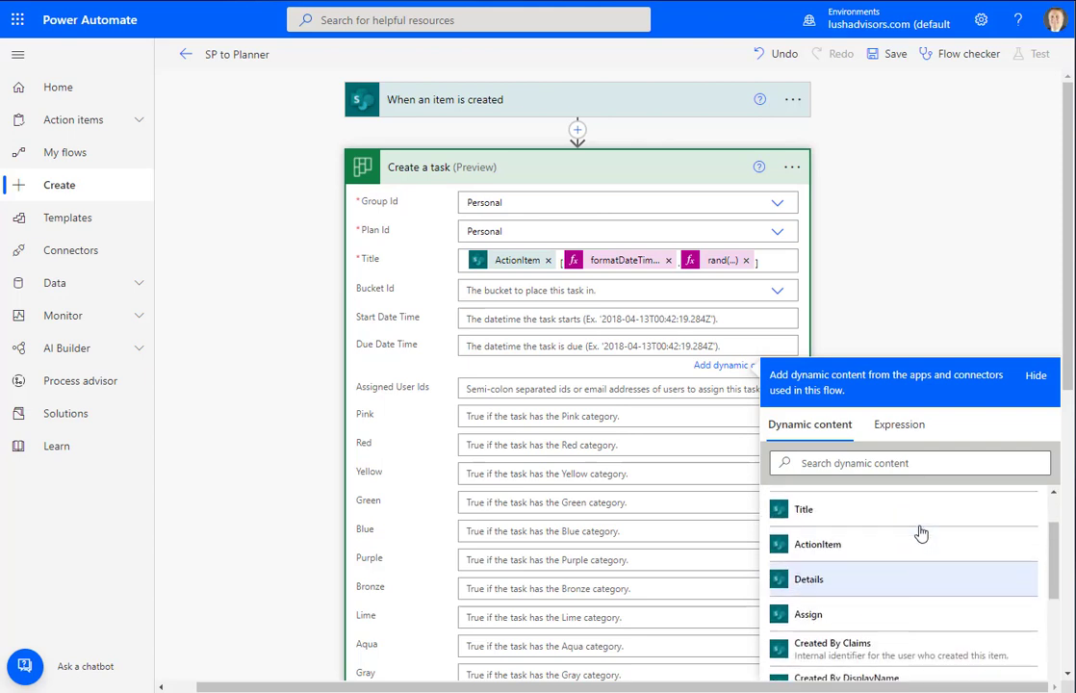
{"action": "left_click", "coordinate": [1022, 503]}
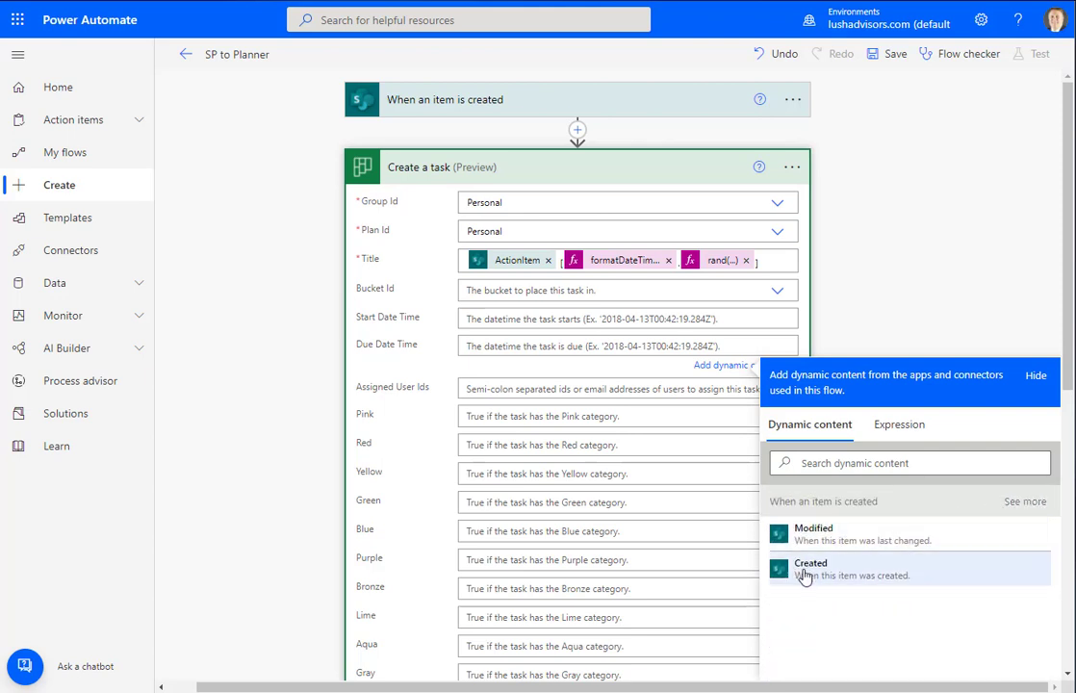
{"action": "left_click", "coordinate": [1026, 506]}
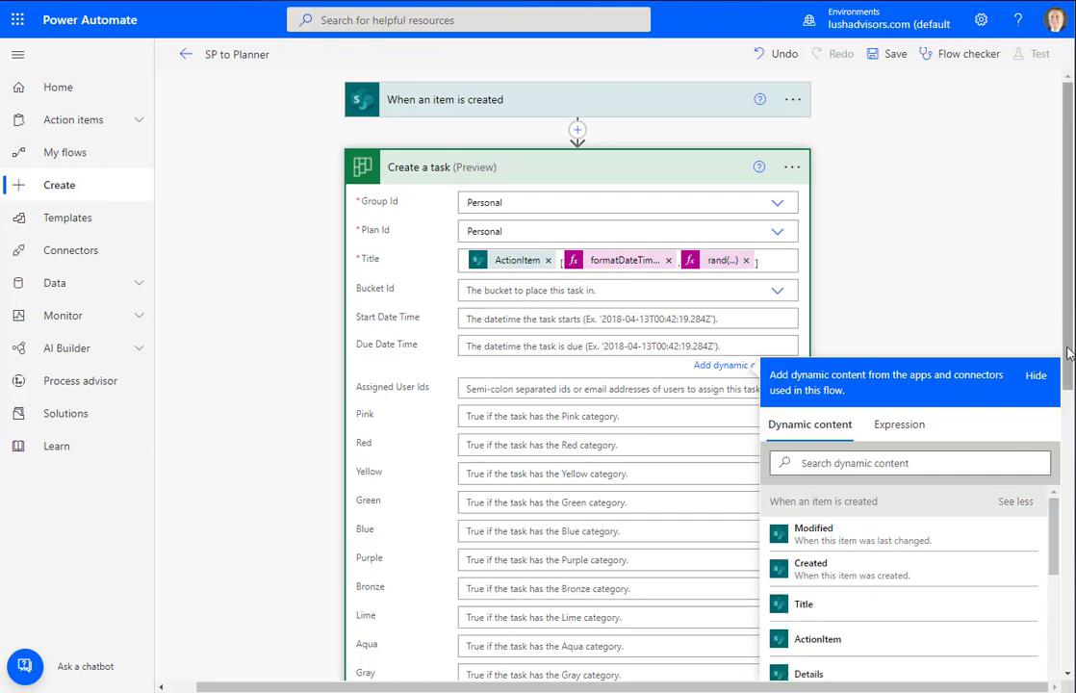
{"action": "scroll", "coordinate": [1056, 491], "scroll_direction": "down", "scroll_amount": 3}
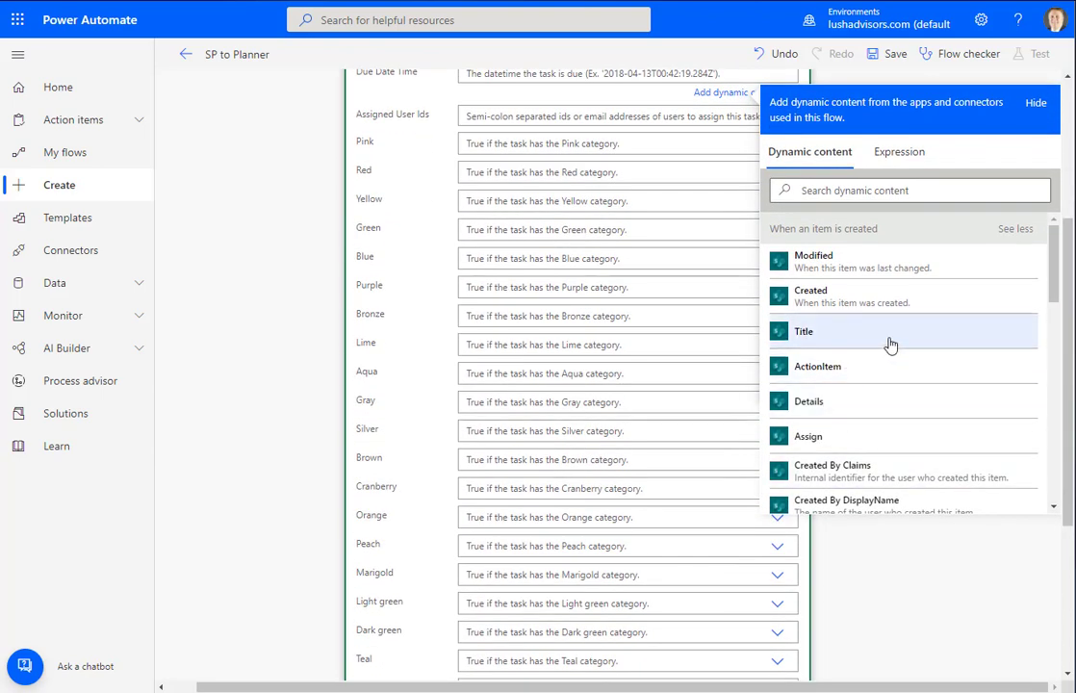
{"action": "scroll", "coordinate": [887, 344], "scroll_direction": "down", "scroll_amount": 5}
{"action": "left_click", "coordinate": [820, 191]}
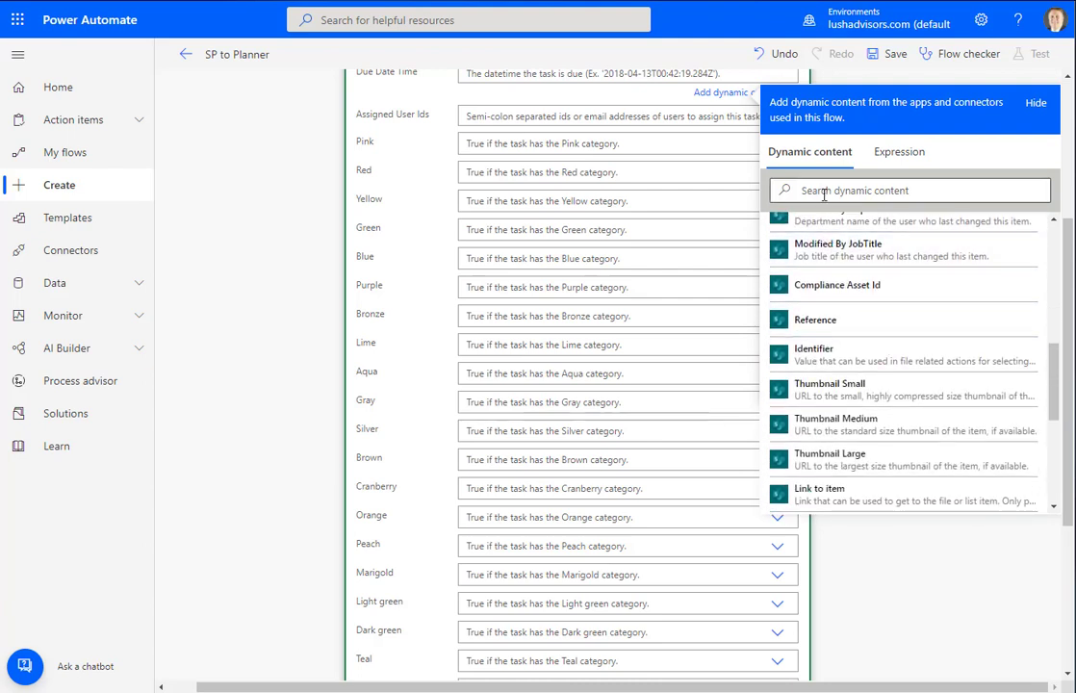
{"action": "type", "text": "Due"}
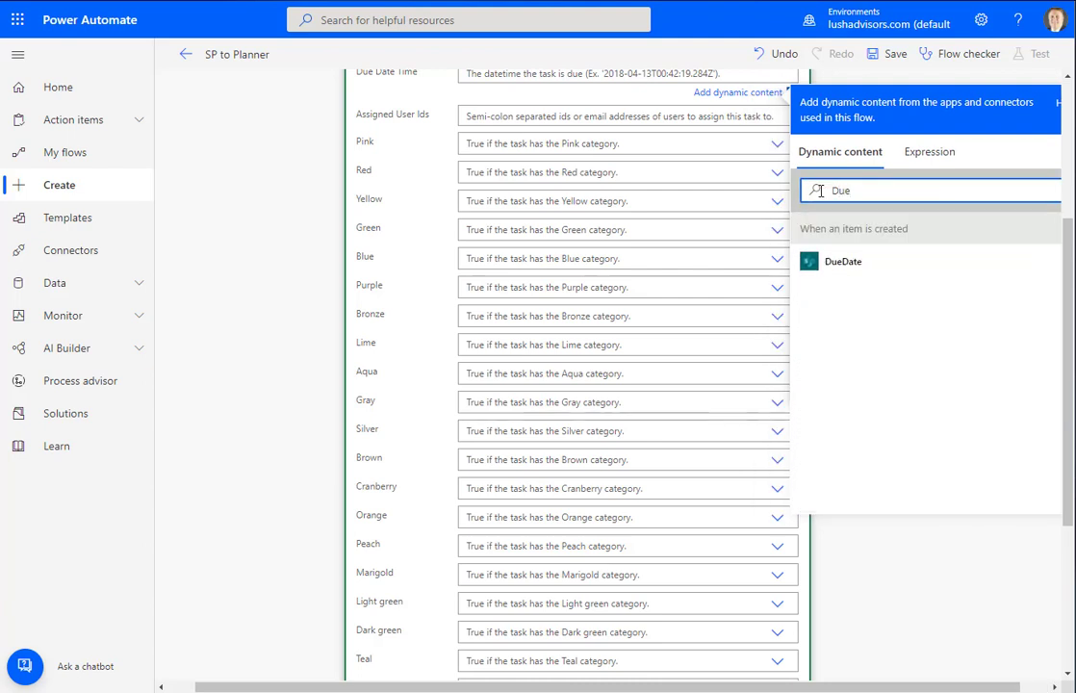
{"action": "left_click", "coordinate": [814, 276]}
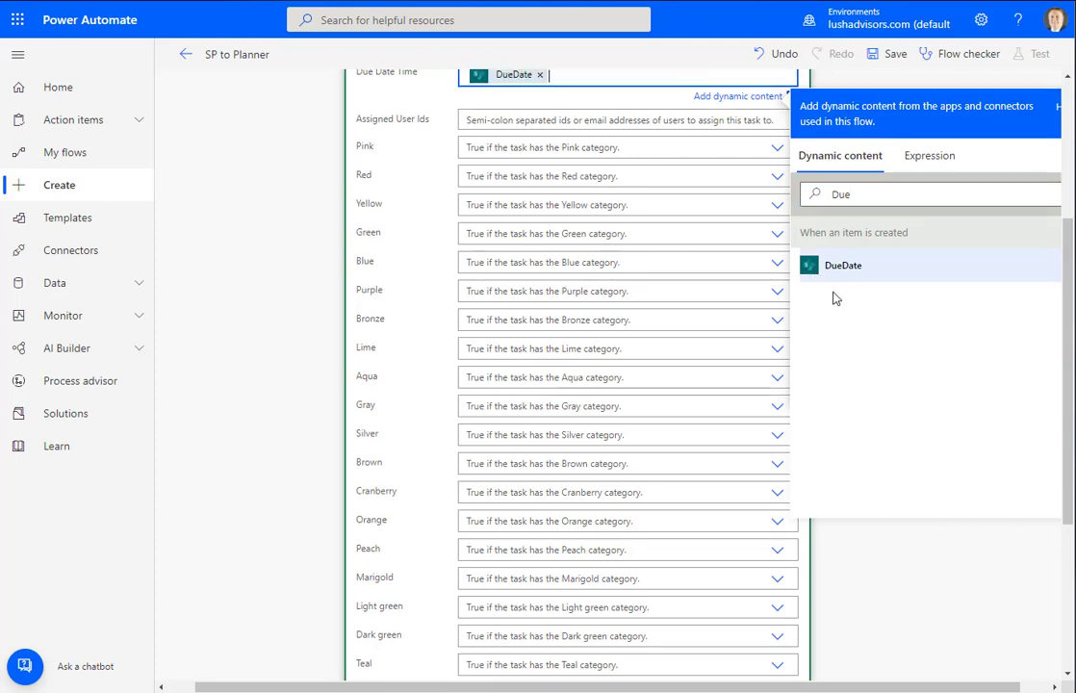
{"action": "scroll", "coordinate": [300, 288], "scroll_direction": "up", "scroll_amount": 1}
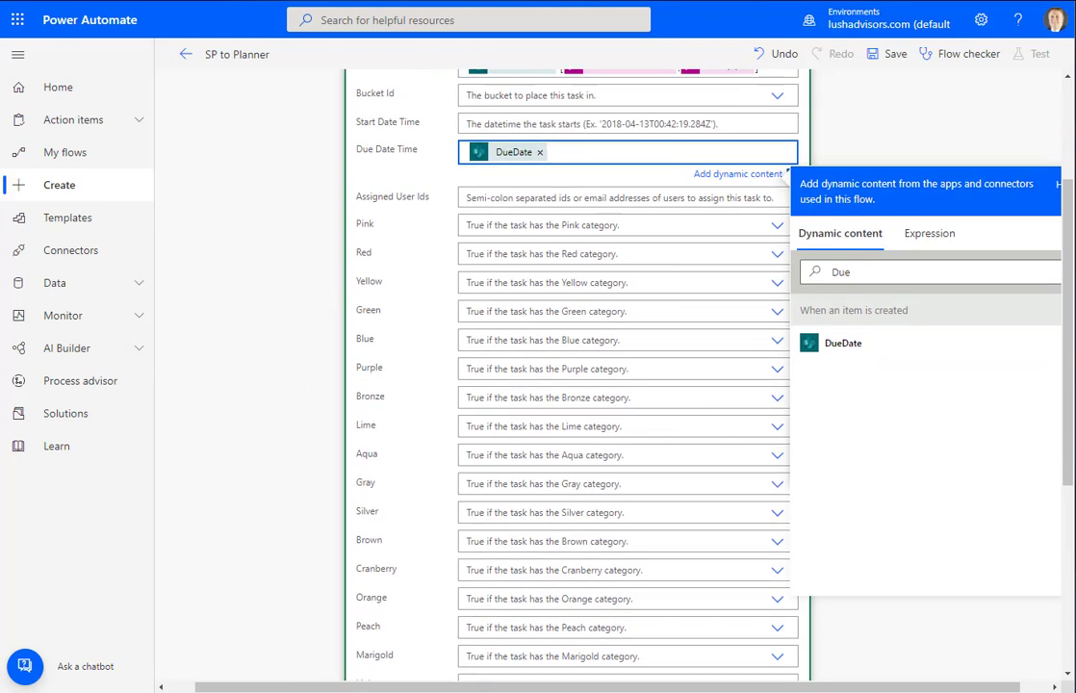
Enter the assignee's e-mail address in Assigned User Ids and check the entry
{"action": "left_click", "coordinate": [587, 197]}
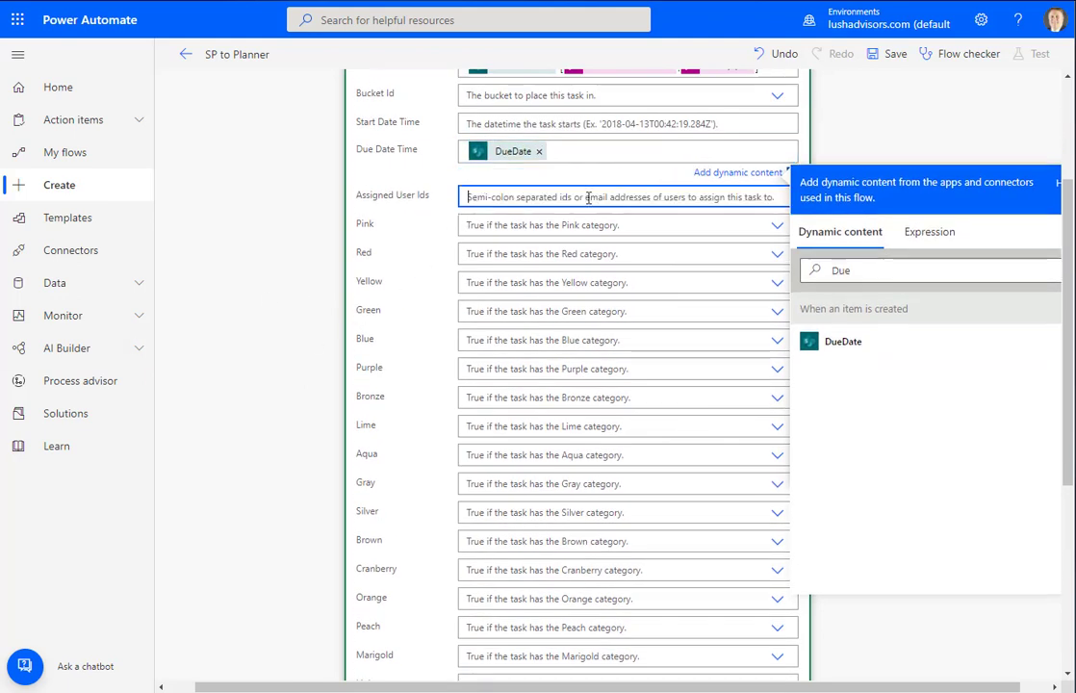
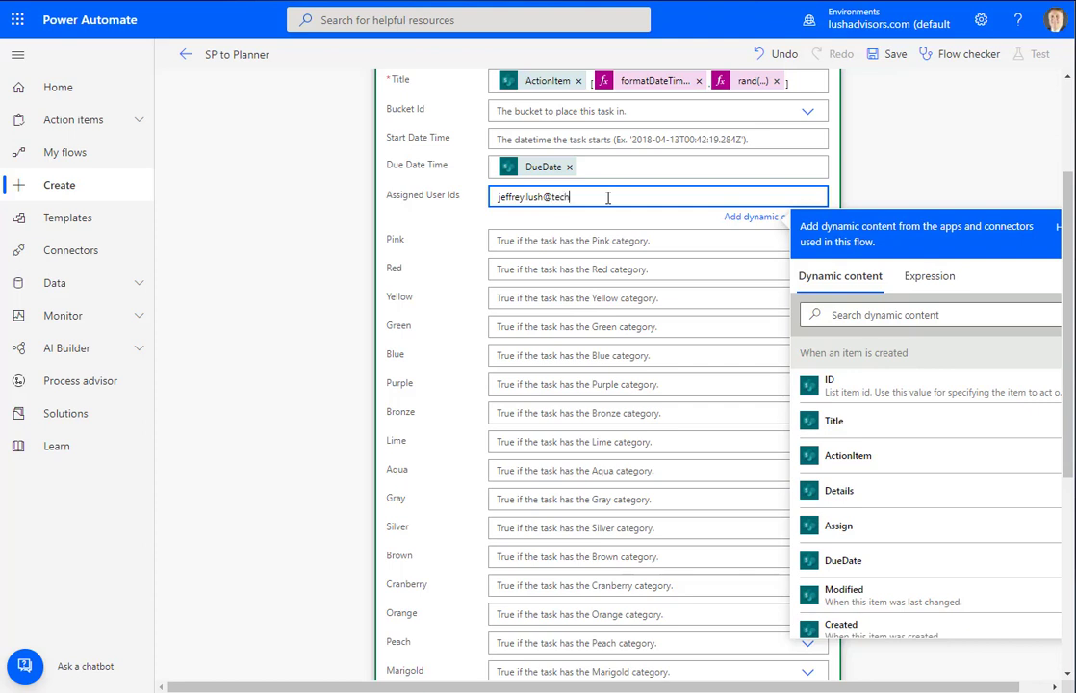
{"action": "key", "text": "Tab"}
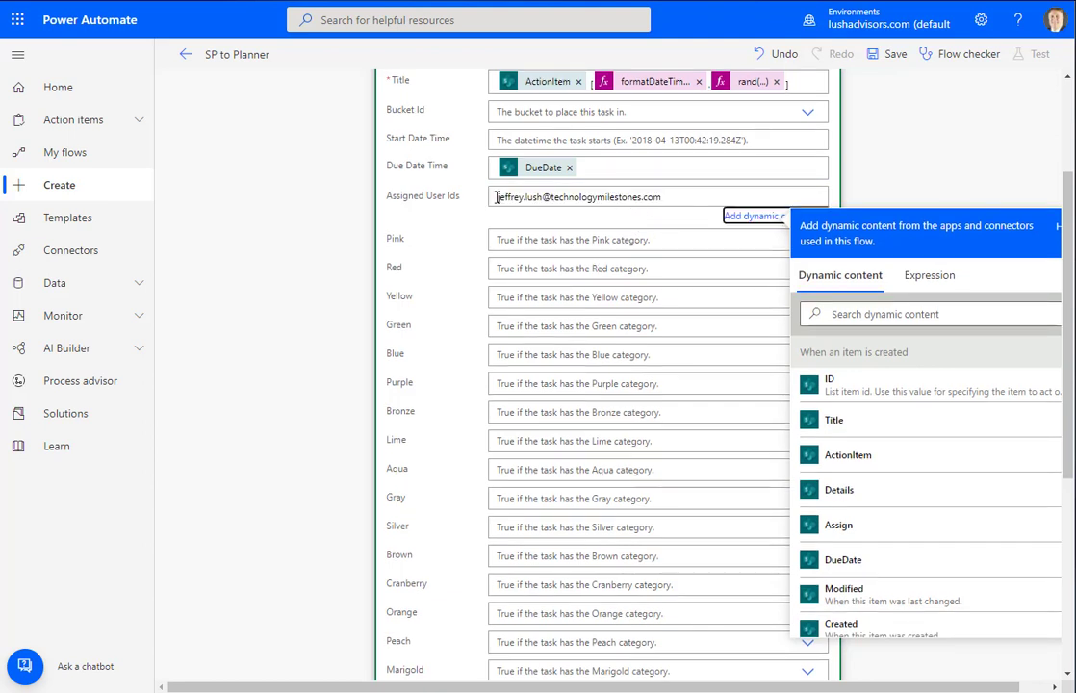
{"action": "left_click", "coordinate": [539, 197]}
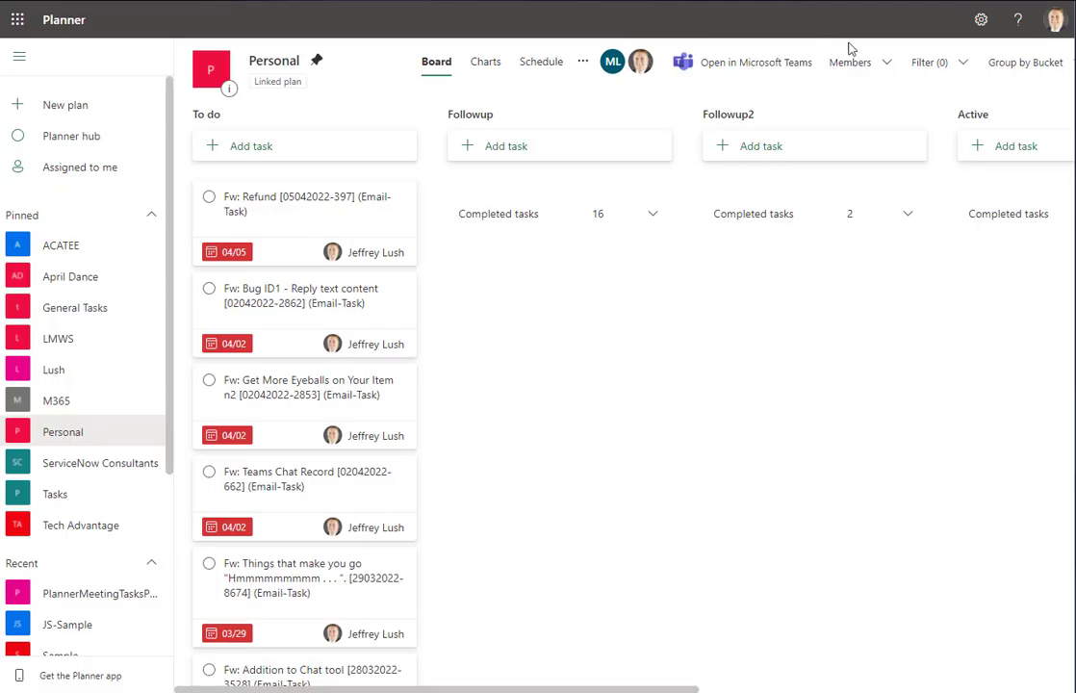
{"action": "left_click", "coordinate": [884, 63]}
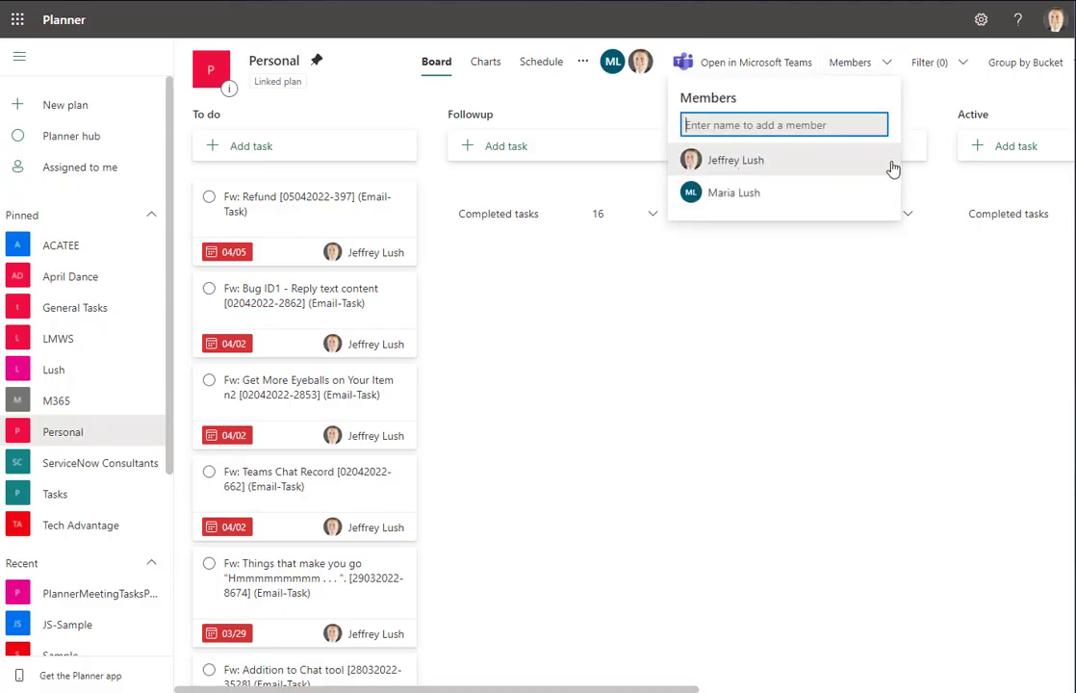
{"action": "left_click", "coordinate": [513, 337]}
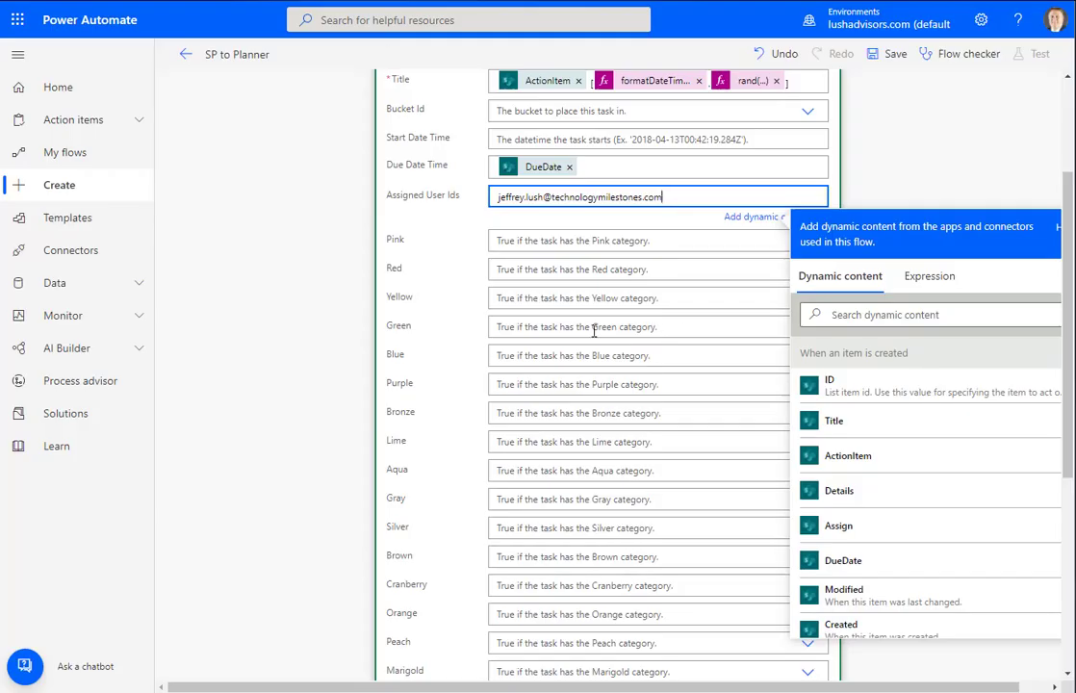
Leave the Pink category unset and collapse the filled-in Create a task card
{"action": "left_click", "coordinate": [605, 240]}
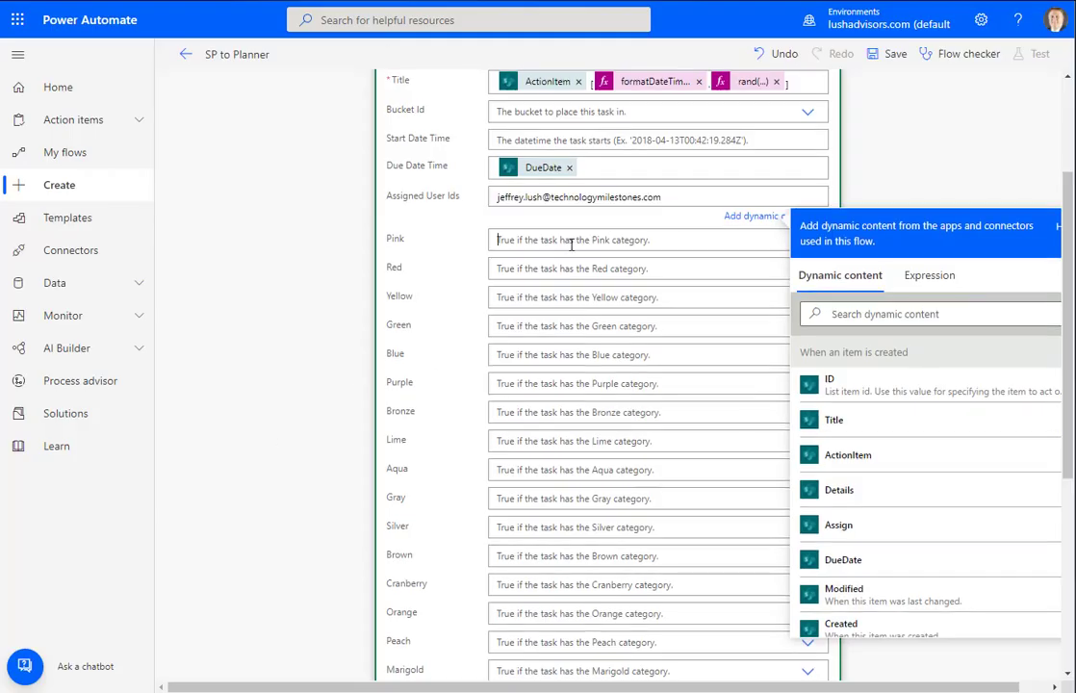
{"action": "left_click", "coordinate": [321, 271]}
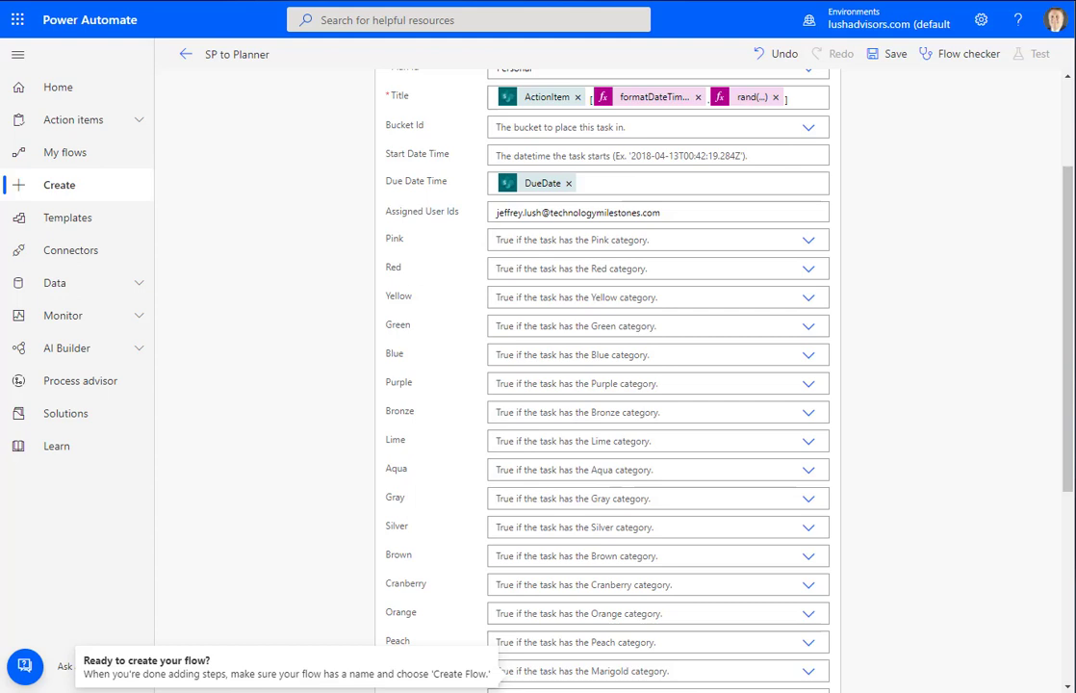
{"action": "scroll", "coordinate": [663, 352], "scroll_direction": "up", "scroll_amount": 1}
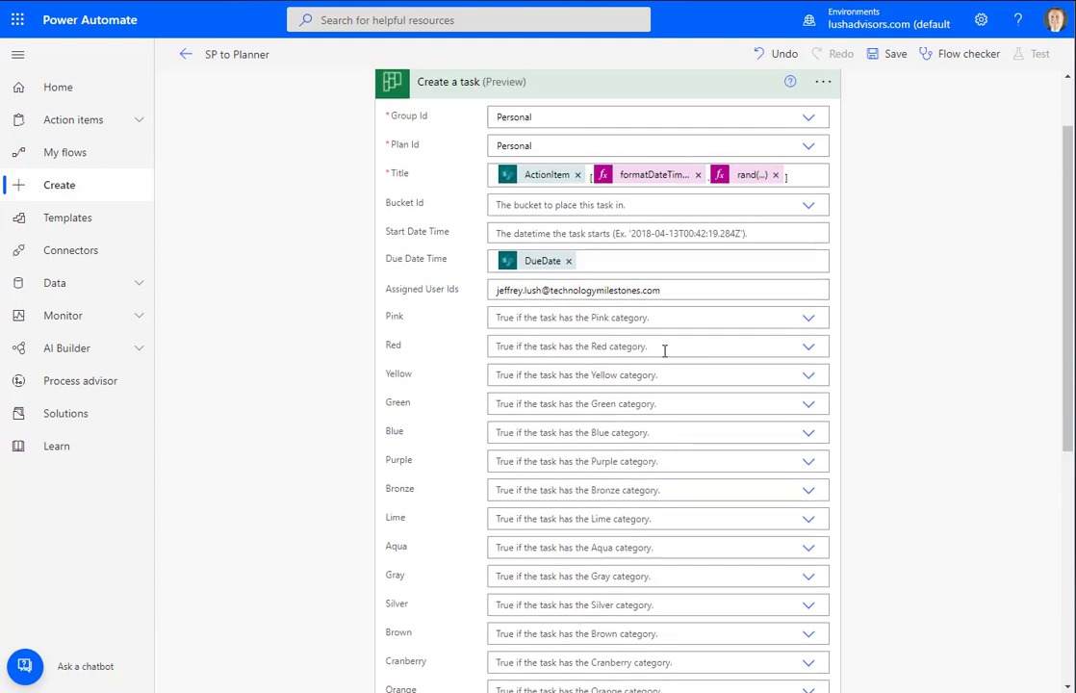
{"action": "left_click", "coordinate": [584, 86]}
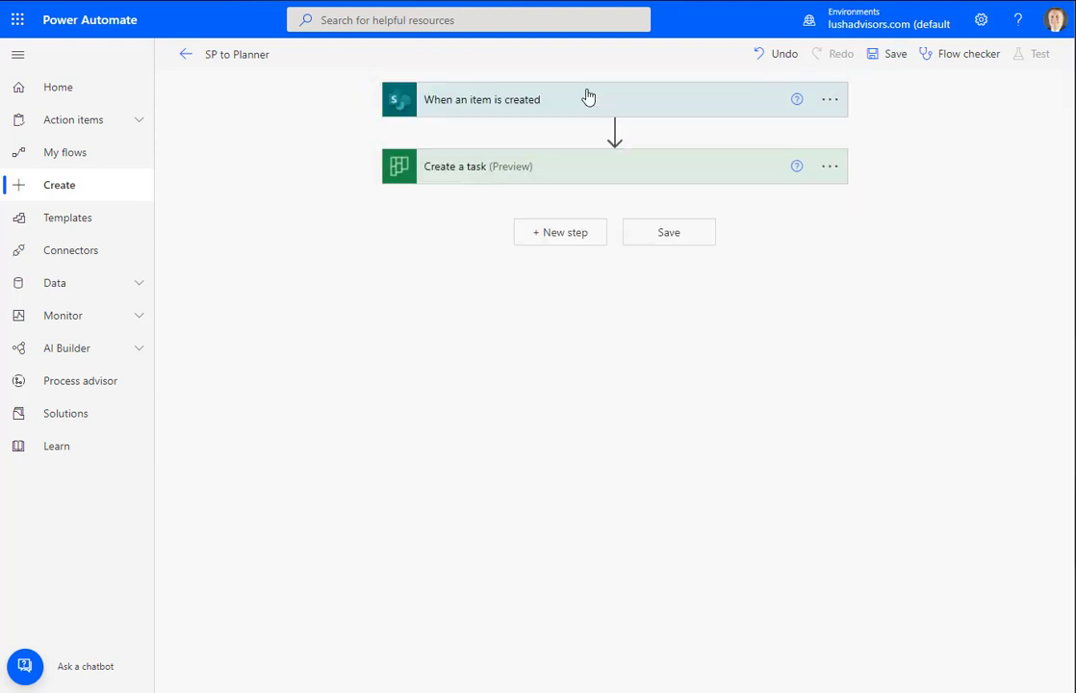
Add the Planner Update task details action found by searching 'update task'
{"action": "left_click", "coordinate": [564, 236]}
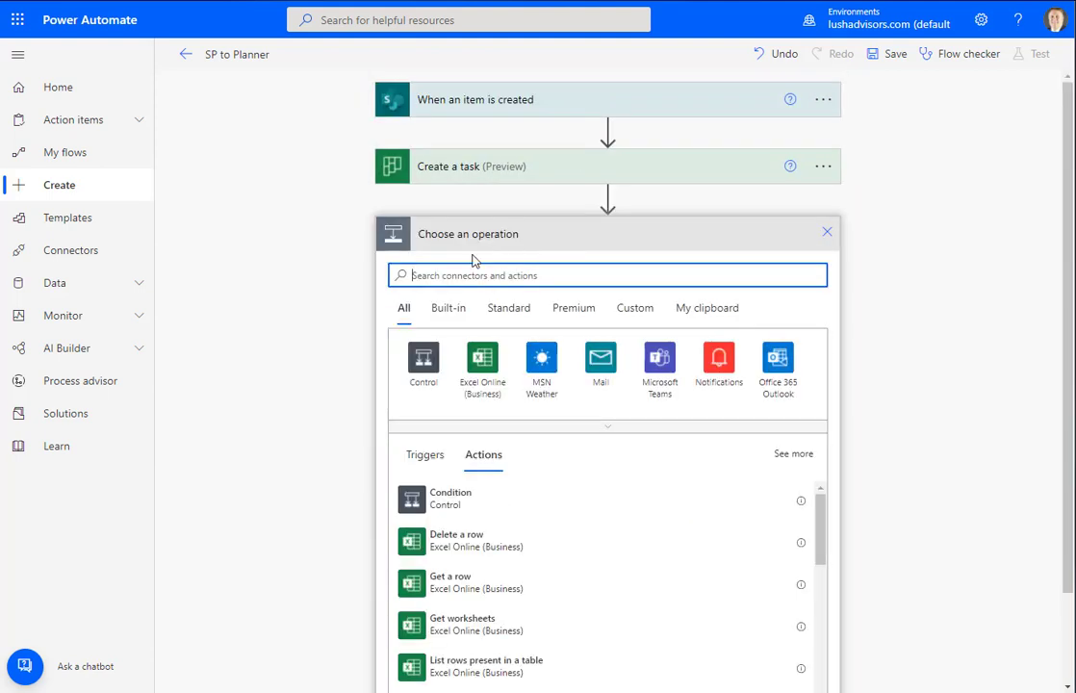
{"action": "type", "text": "update"}
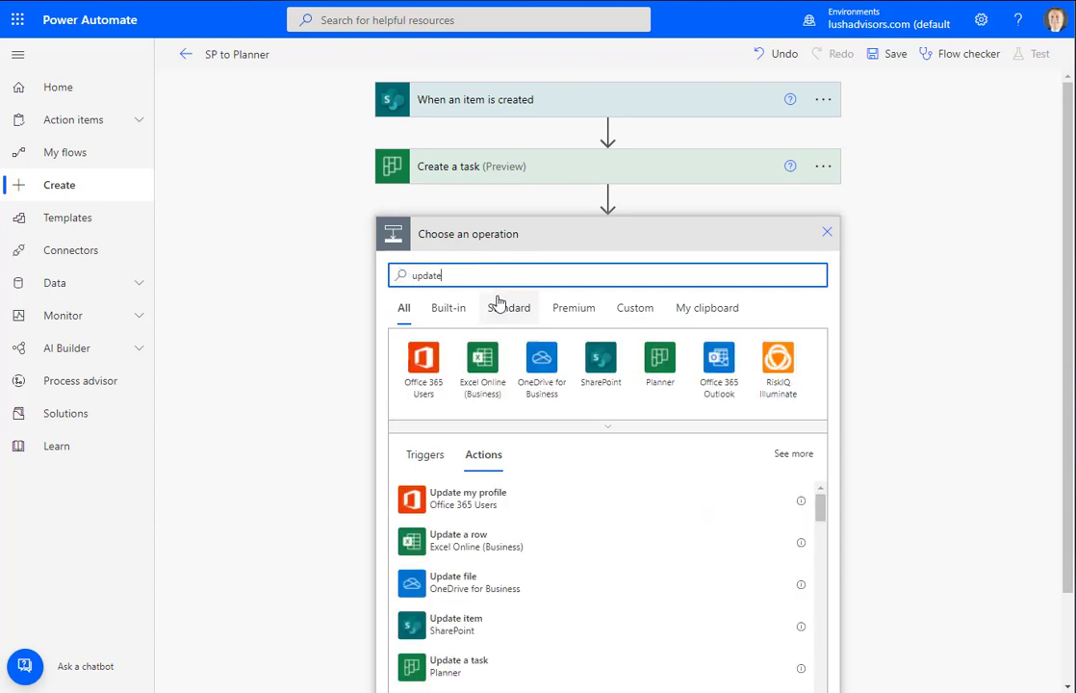
{"action": "type", "text": " task"}
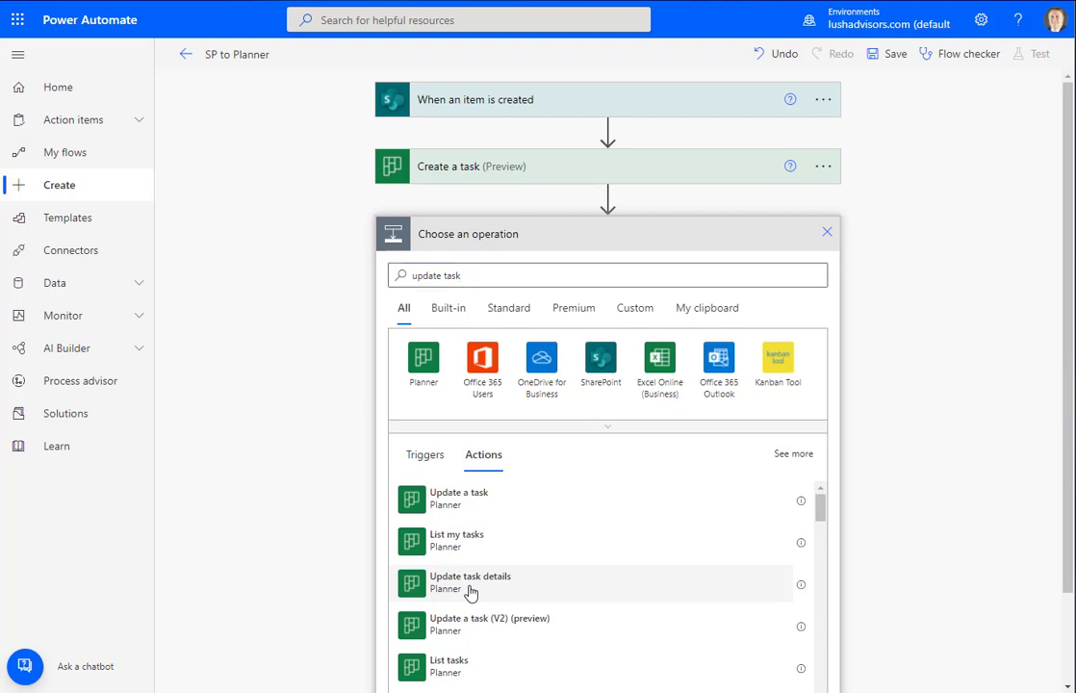
{"action": "left_click", "coordinate": [471, 582]}
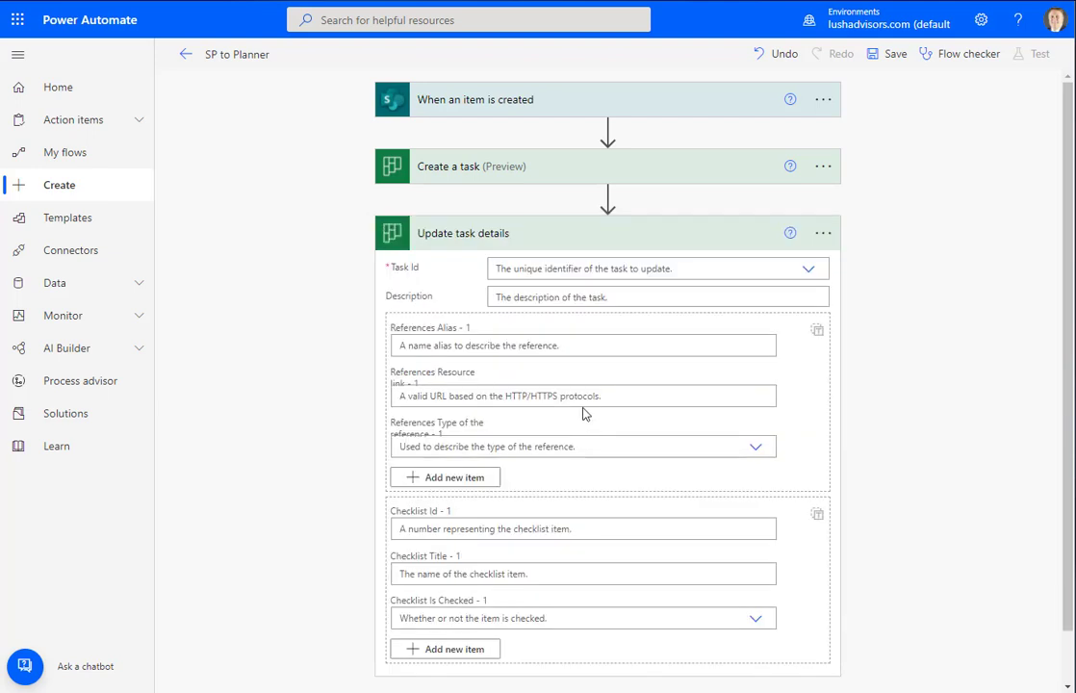
{"action": "left_click", "coordinate": [536, 268]}
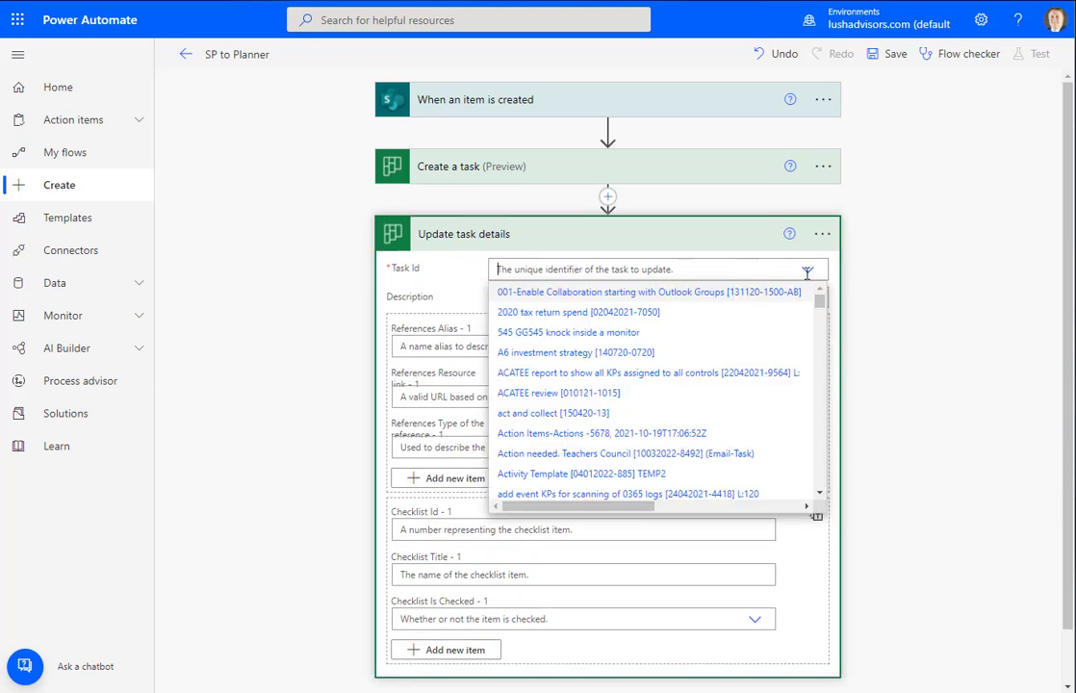
Set Update task details' Task Id to the Id output of Create a task
{"action": "scroll", "coordinate": [821, 325], "scroll_direction": "down", "scroll_amount": 3}
{"action": "left_click_drag", "start_coordinate": [821, 325], "coordinate": [815, 475]}
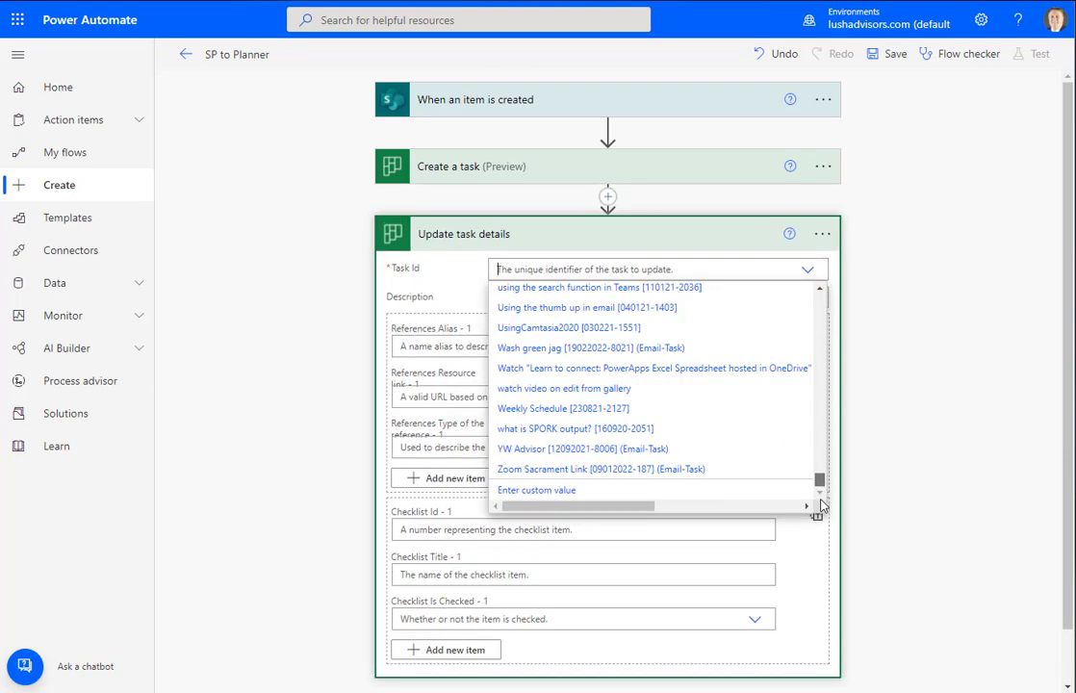
{"action": "left_click", "coordinate": [558, 492]}
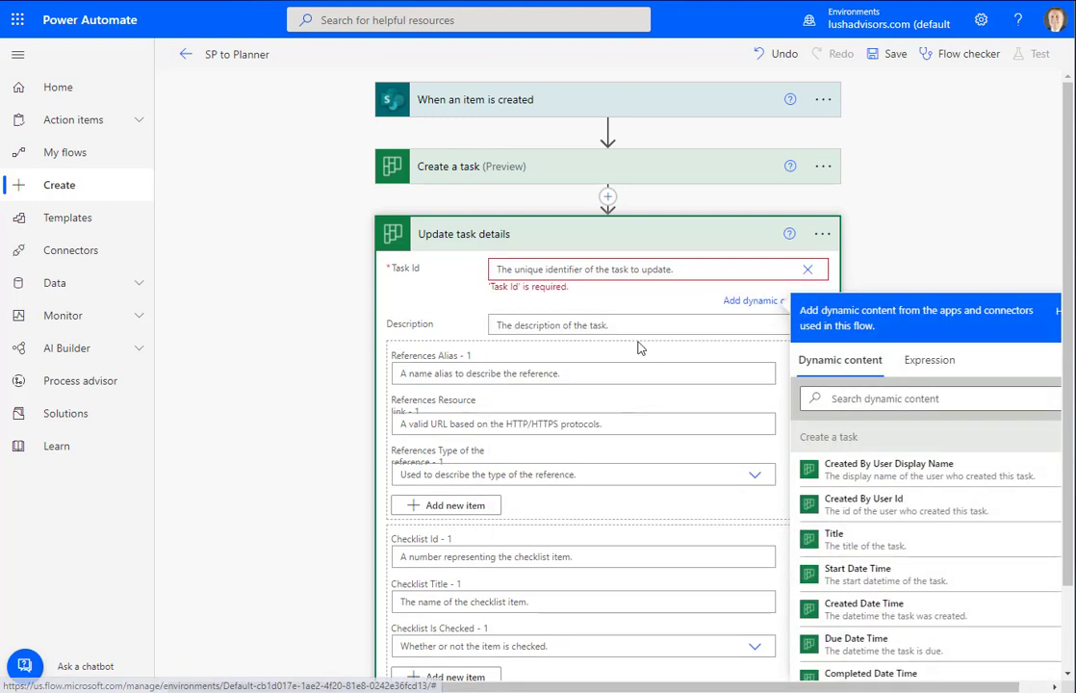
{"action": "left_click", "coordinate": [843, 401]}
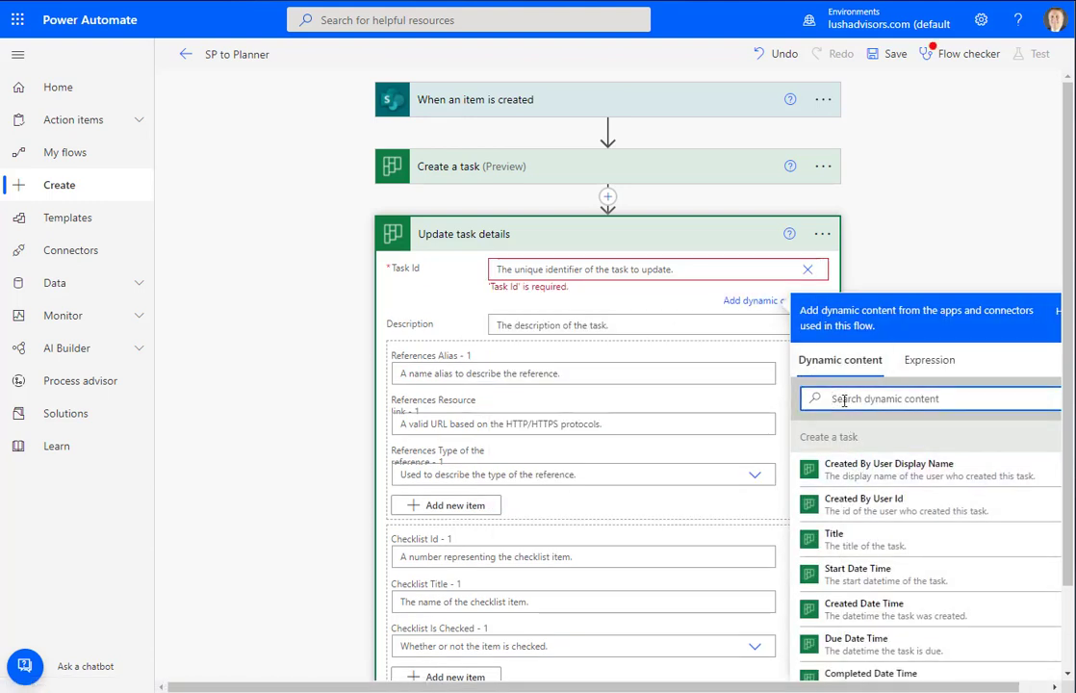
{"action": "type", "text": "Id"}
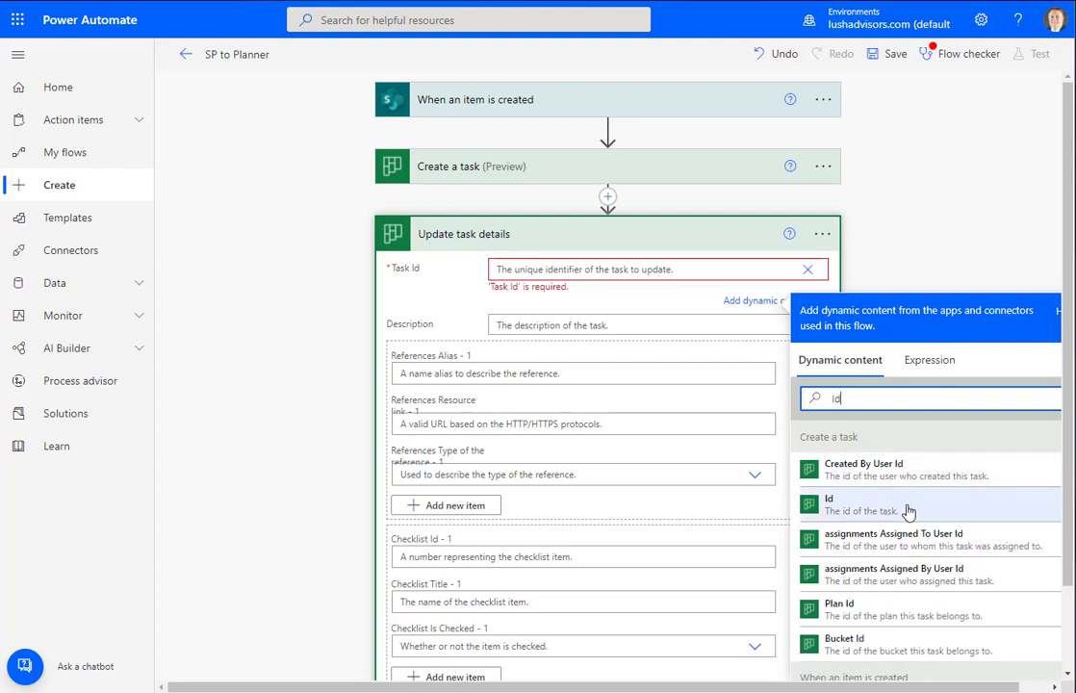
{"action": "left_click", "coordinate": [831, 504]}
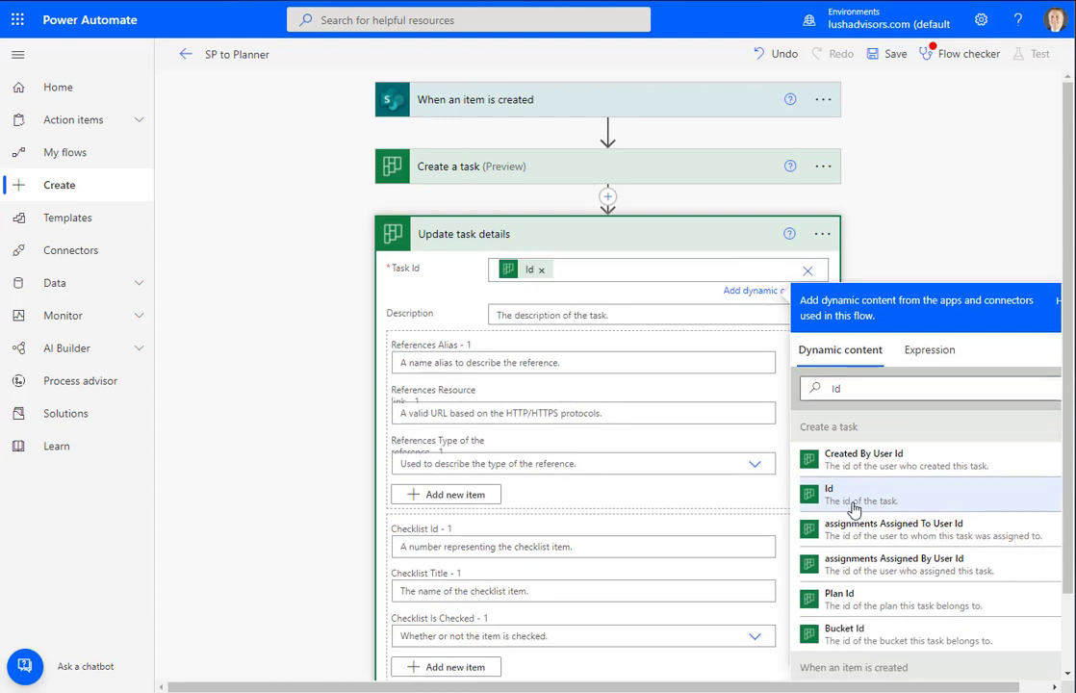
{"action": "left_click", "coordinate": [520, 314]}
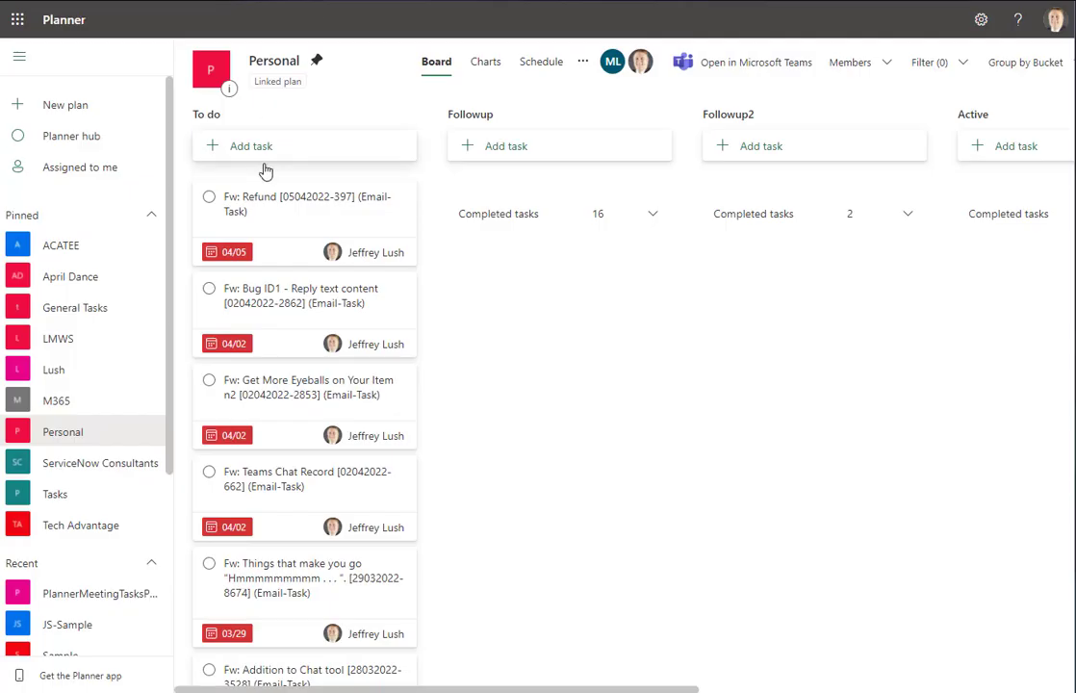
Open the Refund task's details in Planner's To do bucket
{"action": "left_click", "coordinate": [283, 214]}
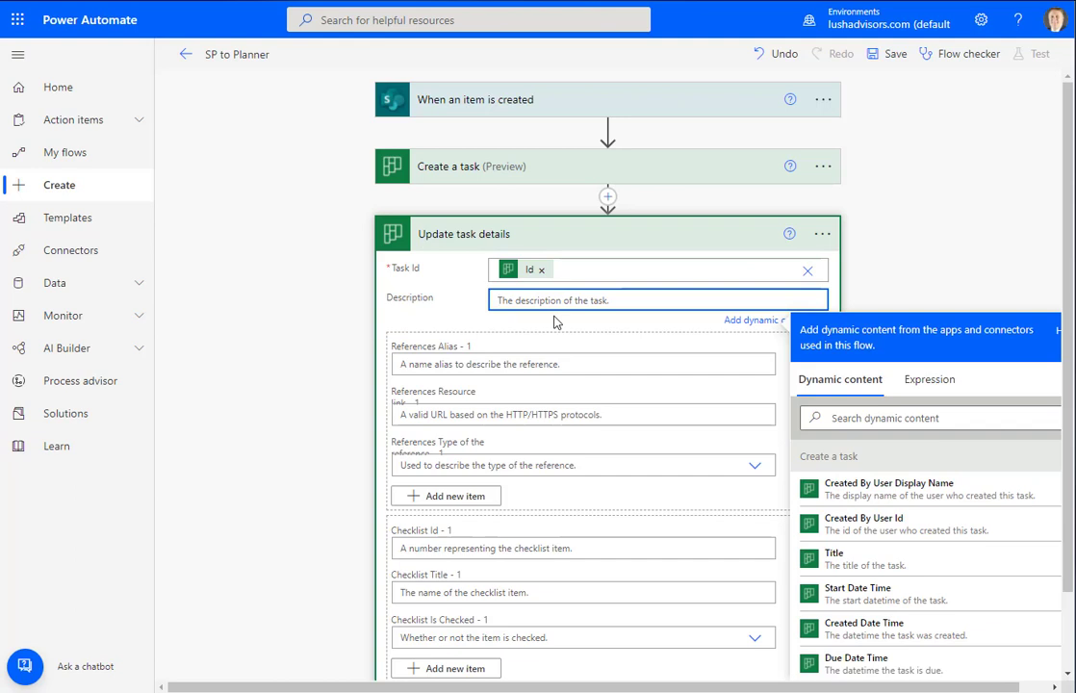
Write 'Title of Task:' in the Description followed by the SharePoint ActionItem dynamic value
{"action": "type", "text": "Tit"}
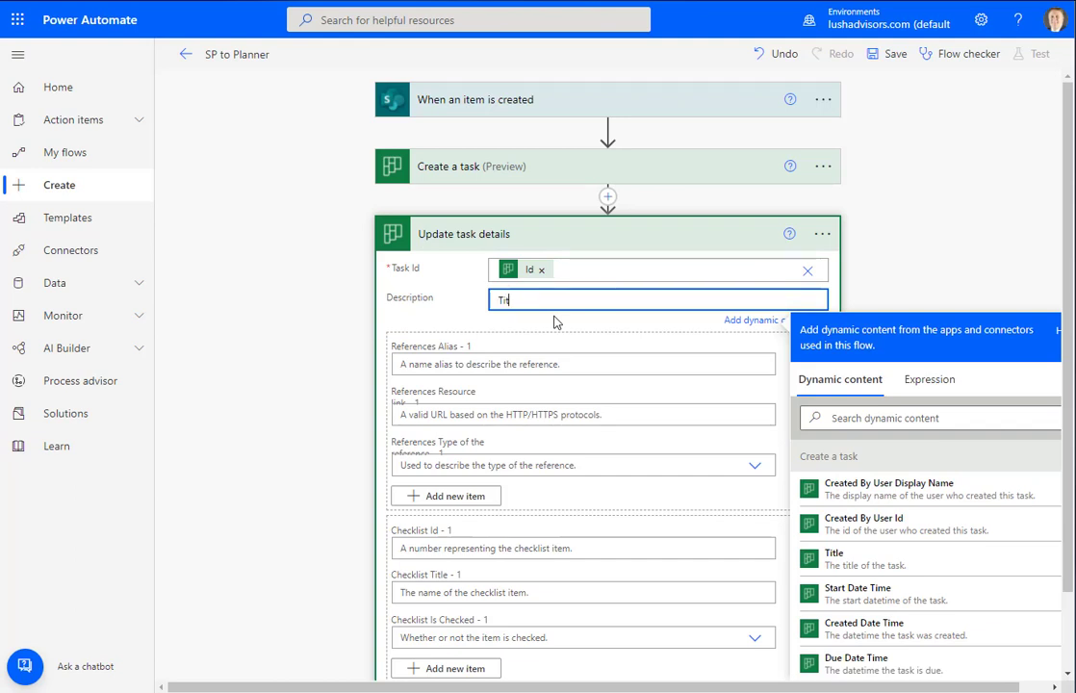
{"action": "type", "text": "le of Task"}
{"action": "key", "text": "Tab"}
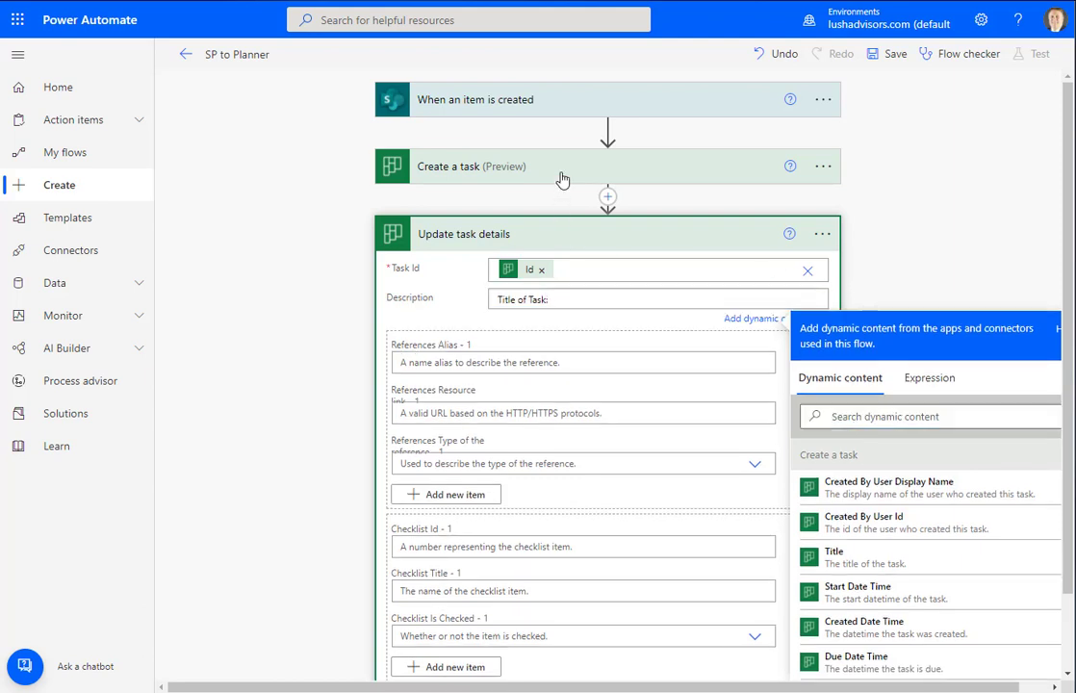
{"action": "left_click", "coordinate": [562, 177]}
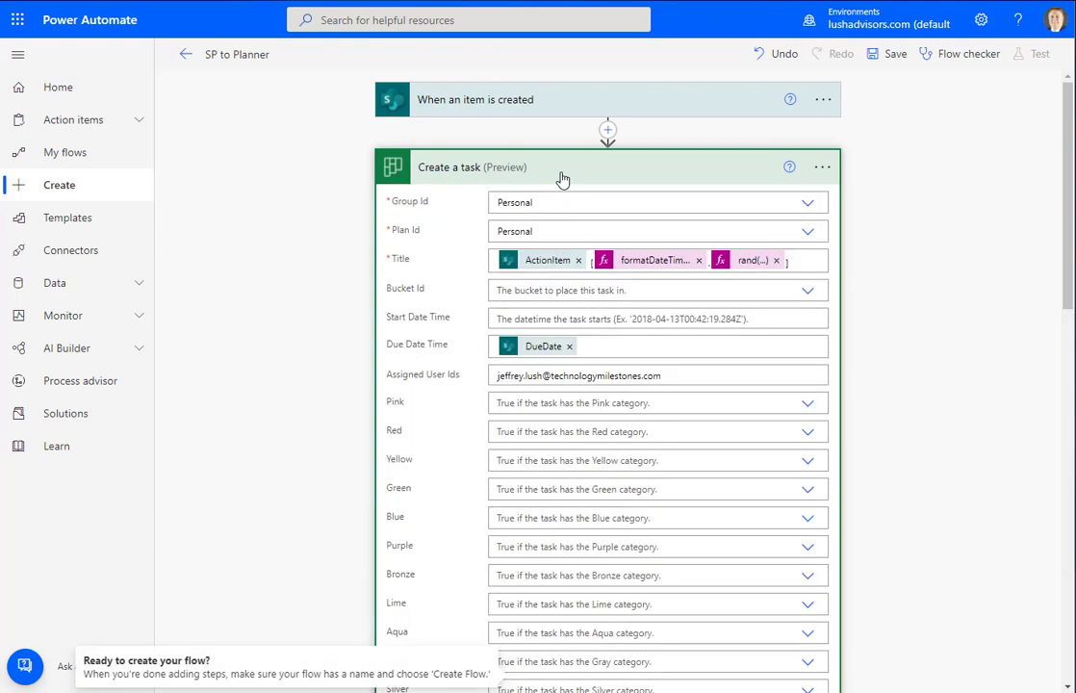
{"action": "left_click", "coordinate": [562, 178]}
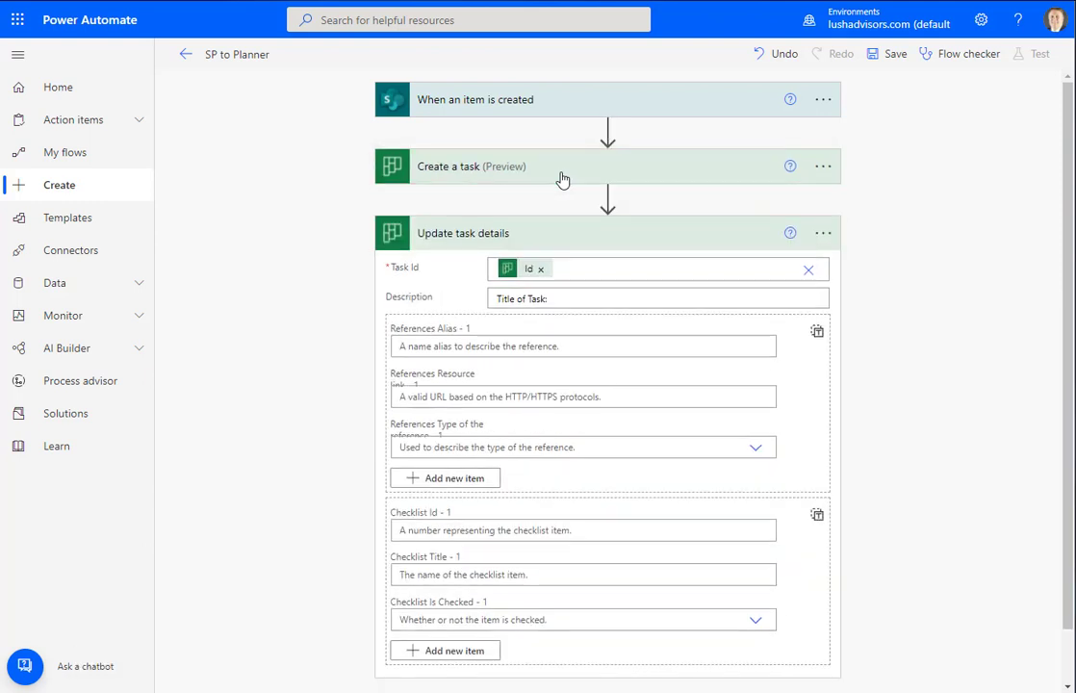
{"action": "left_click", "coordinate": [569, 299]}
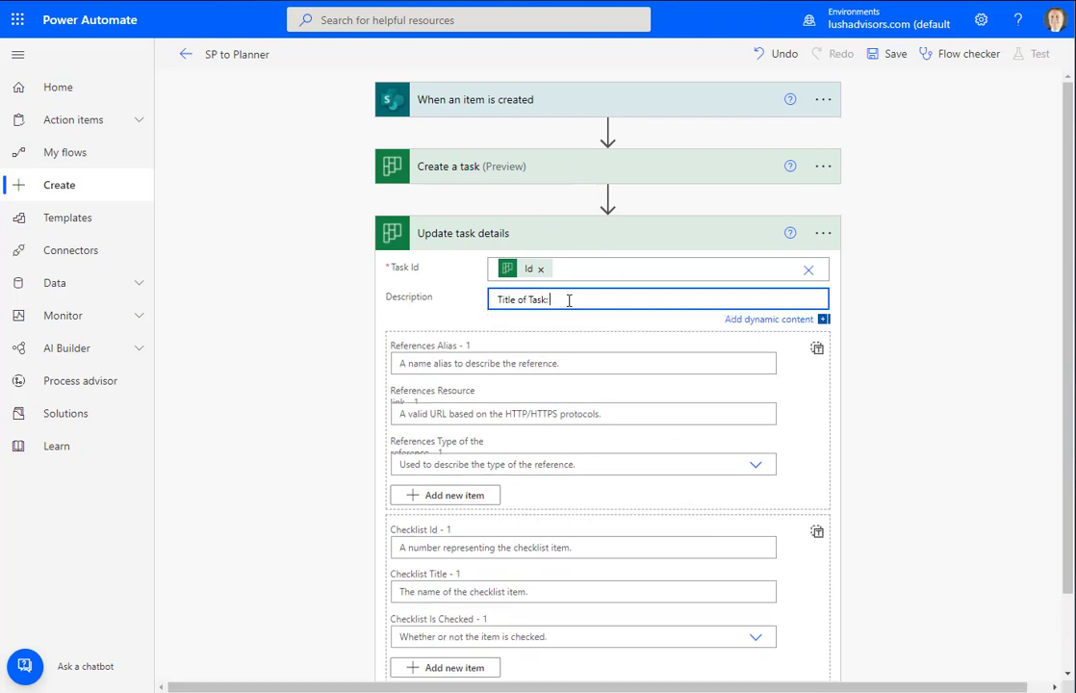
{"action": "left_click", "coordinate": [881, 415]}
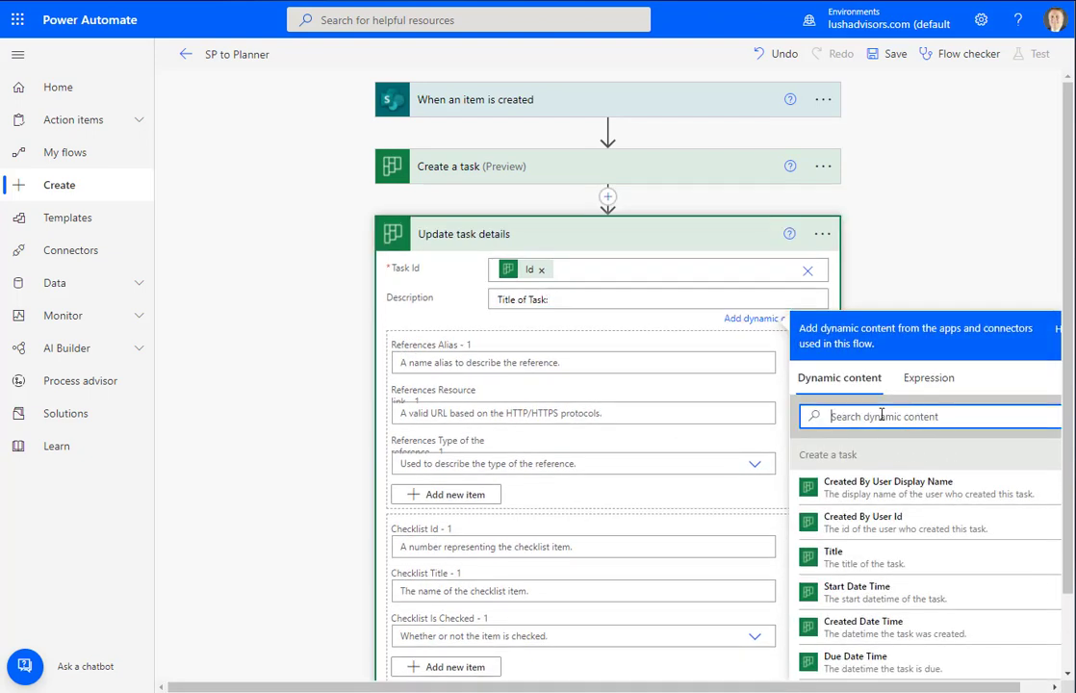
{"action": "type", "text": "act"}
{"action": "left_click", "coordinate": [877, 498]}
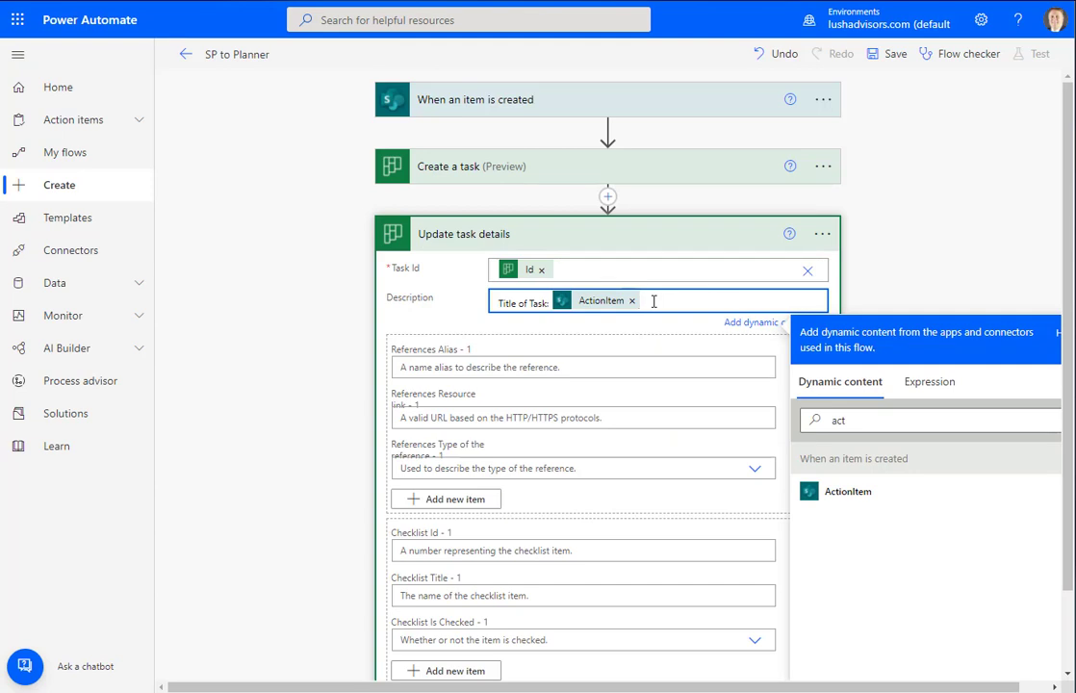
Add a Description line 'Details of Task:' followed by the SharePoint Details value
{"action": "key", "text": "Return"}
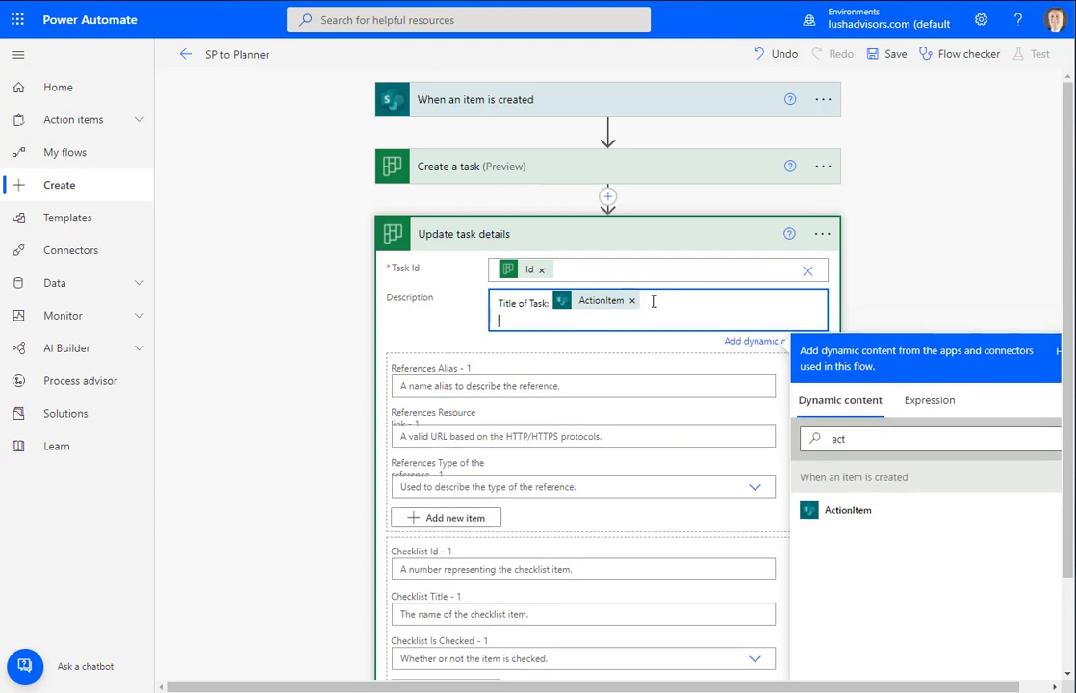
{"action": "type", "text": "Details of Task:"}
{"action": "left_click_drag", "start_coordinate": [883, 440], "coordinate": [789, 446]}
{"action": "type", "text": "det"}
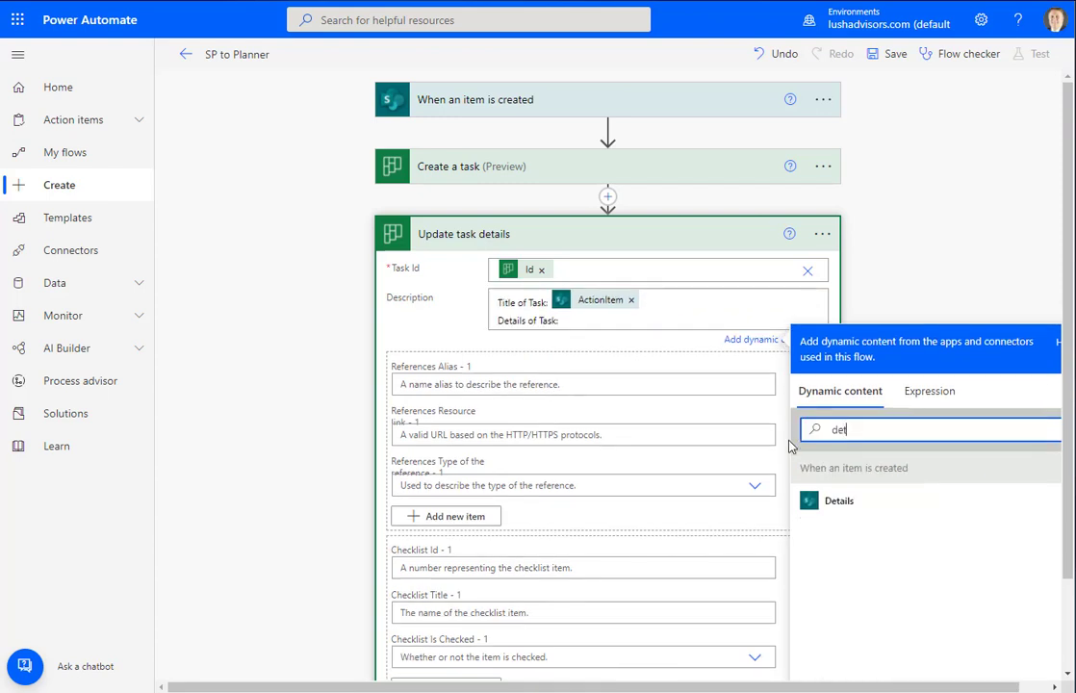
{"action": "left_click", "coordinate": [857, 506]}
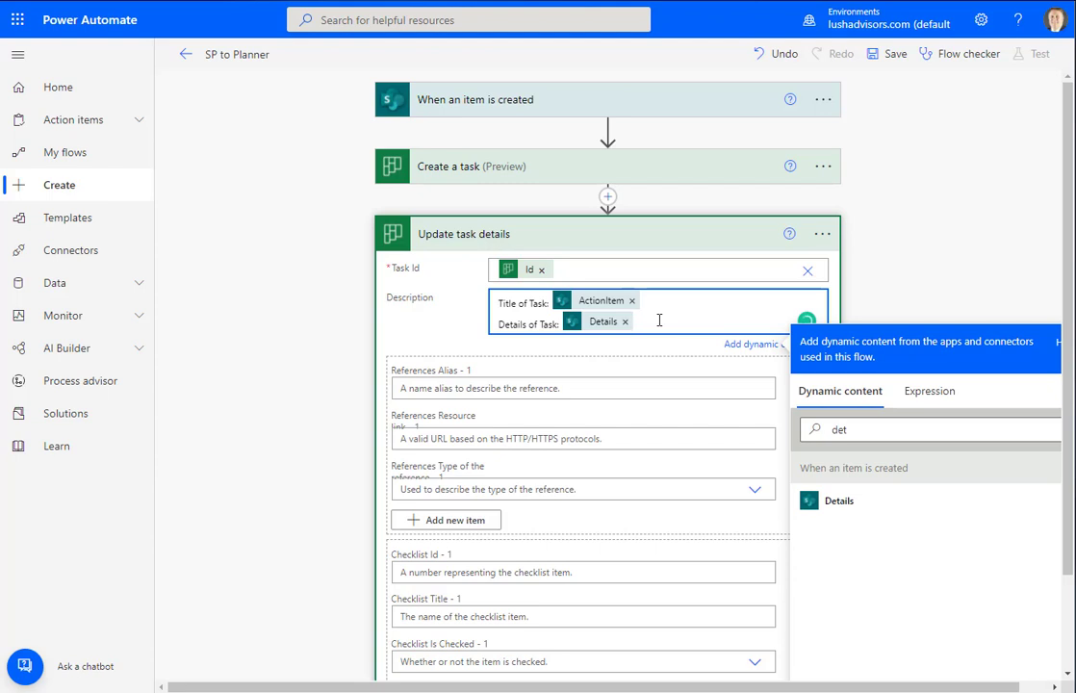
Start a new Description line labelled 'Task Creation Date:'
{"action": "key", "text": "Return"}
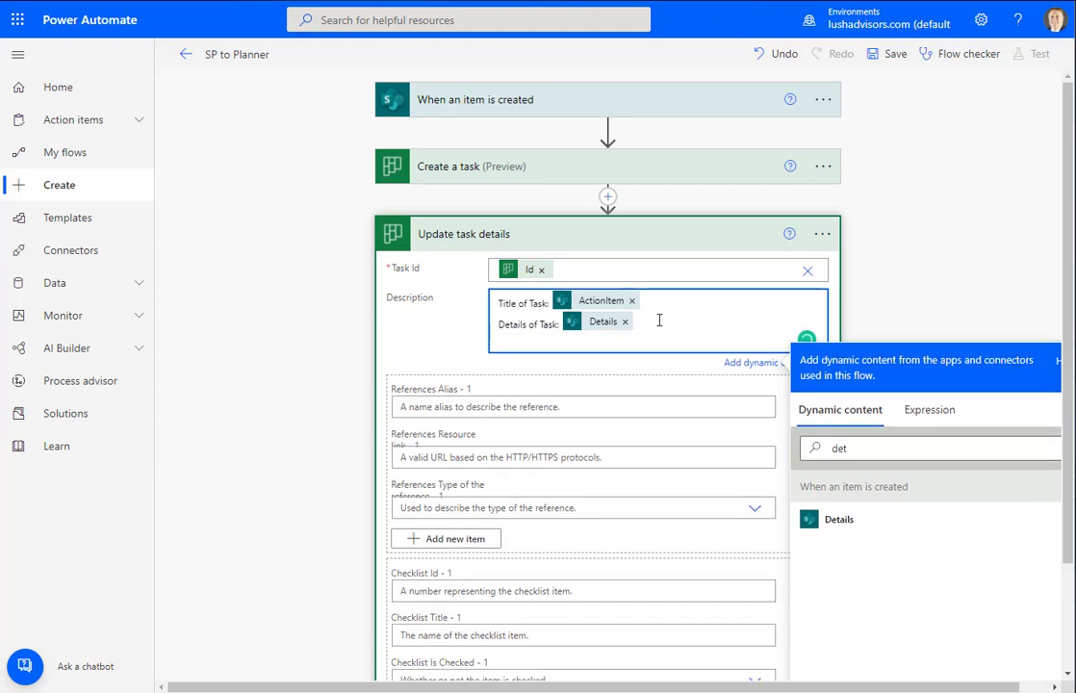
{"action": "type", "text": "Start"}
{"action": "key", "text": "shift+Home"}
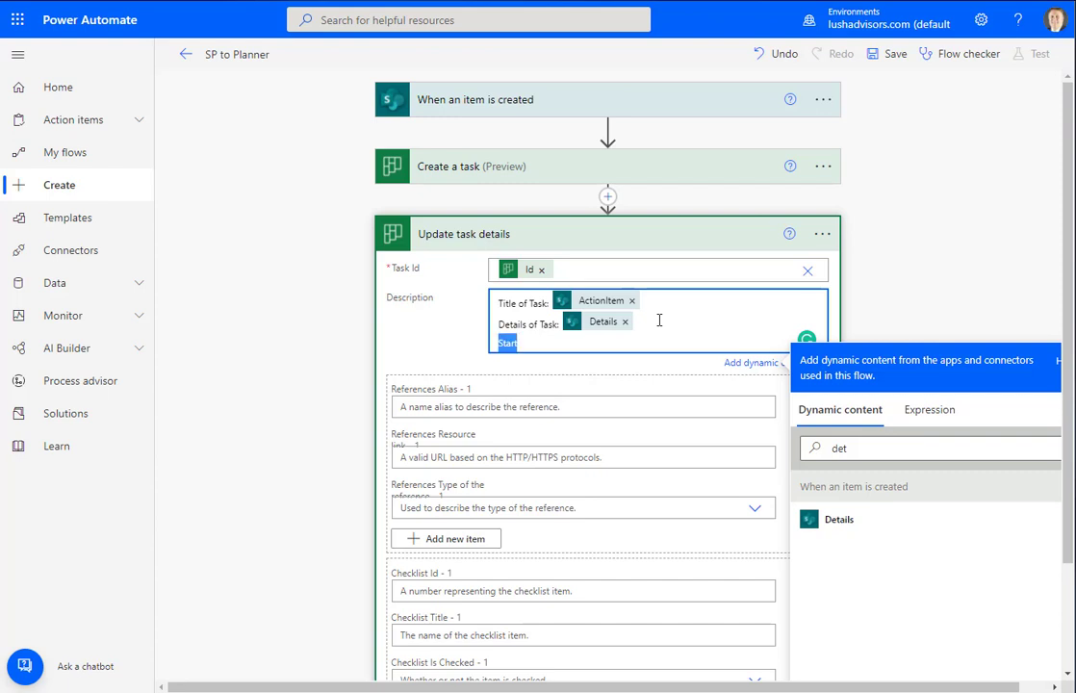
{"action": "type", "text": "Task Creation Date:"}
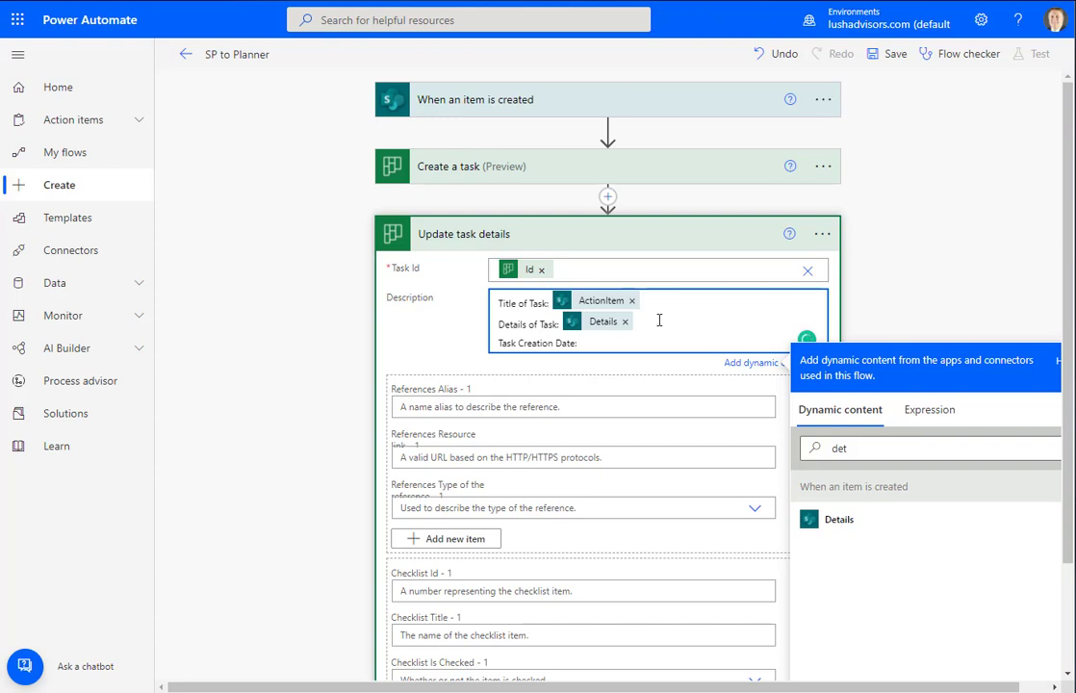
Insert the SharePoint Created date after 'Task Creation Date:' in the Description
{"action": "double_click", "coordinate": [801, 447]}
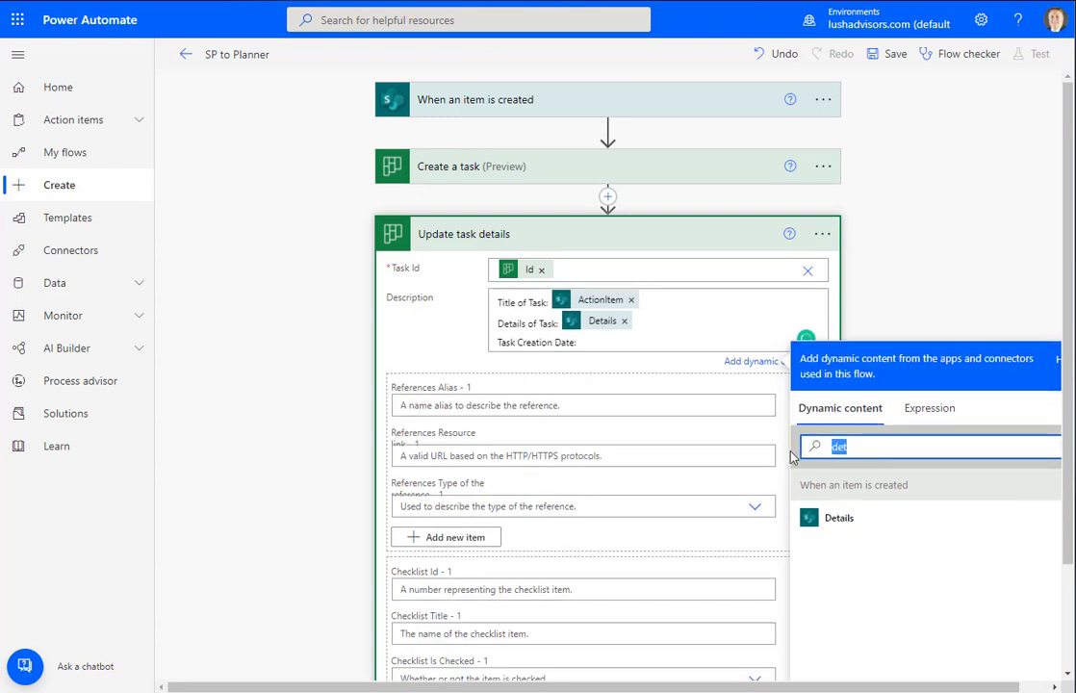
{"action": "type", "text": "creat"}
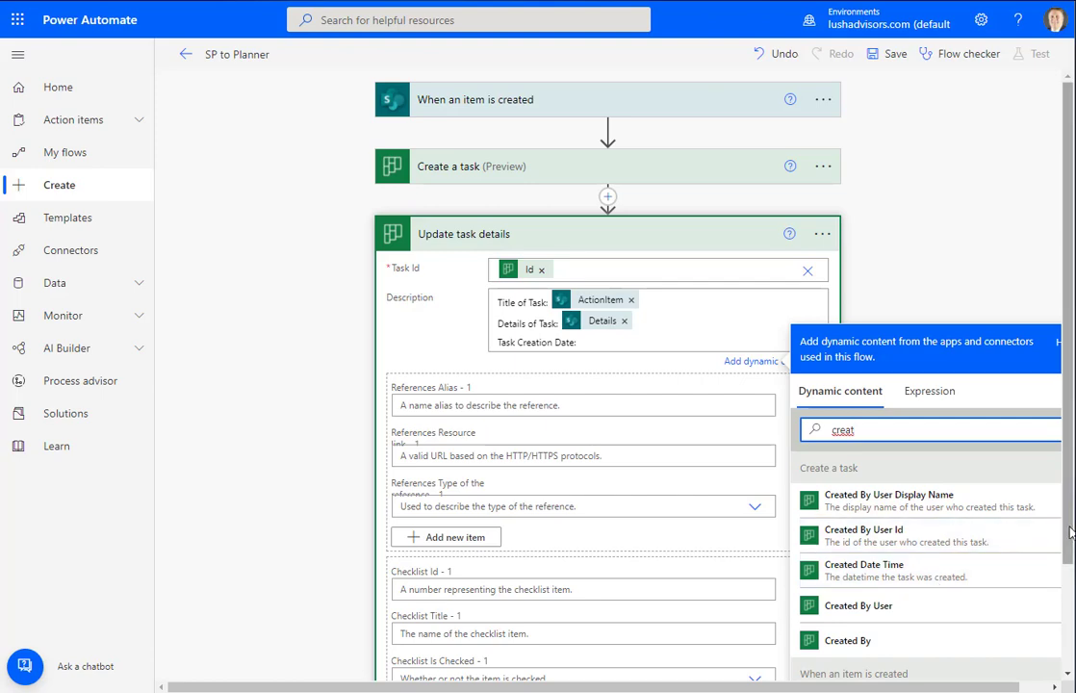
{"action": "scroll", "coordinate": [1068, 568], "scroll_direction": "down", "scroll_amount": 2}
{"action": "scroll", "coordinate": [1068, 568], "scroll_direction": "down", "scroll_amount": 1}
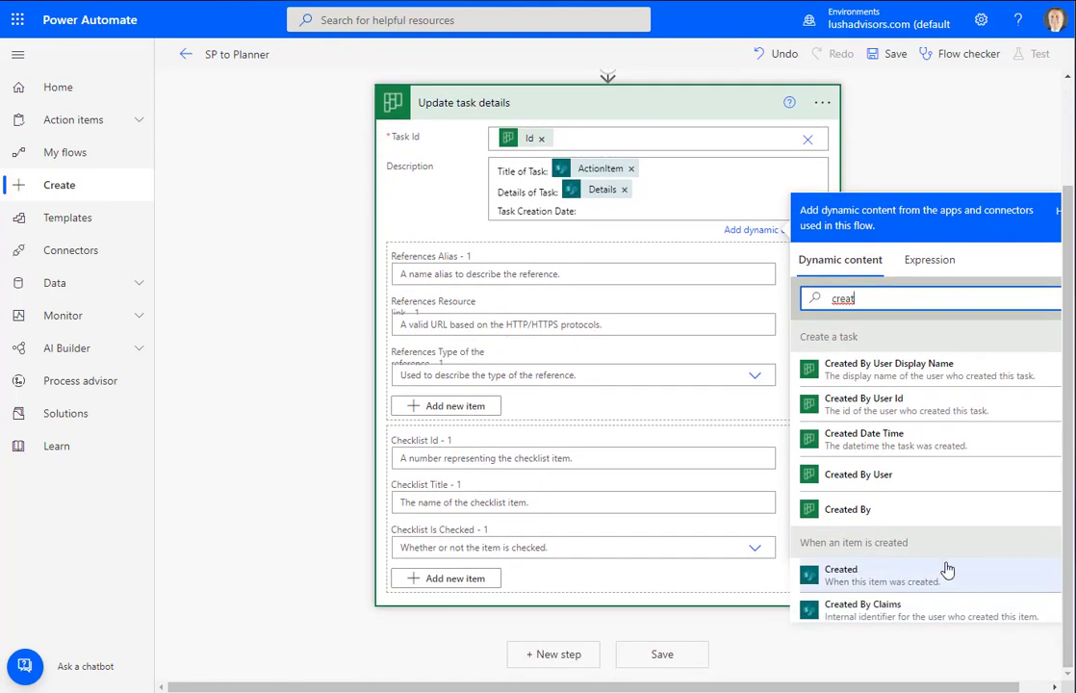
{"action": "scroll", "coordinate": [923, 577], "scroll_direction": "down", "scroll_amount": 3}
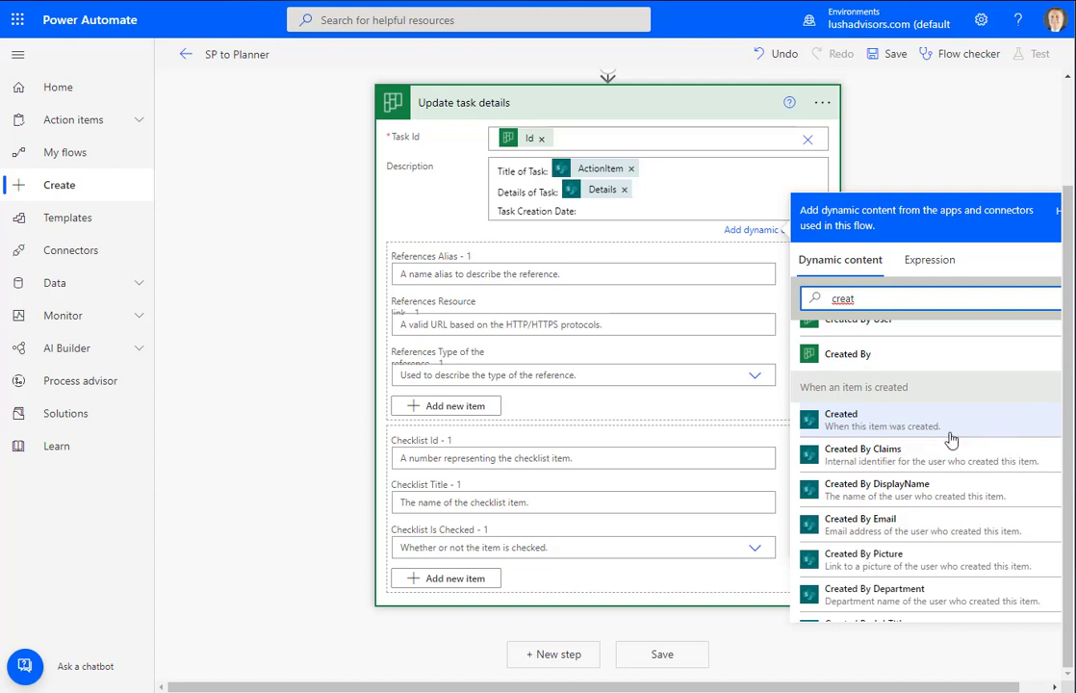
{"action": "left_click", "coordinate": [888, 430]}
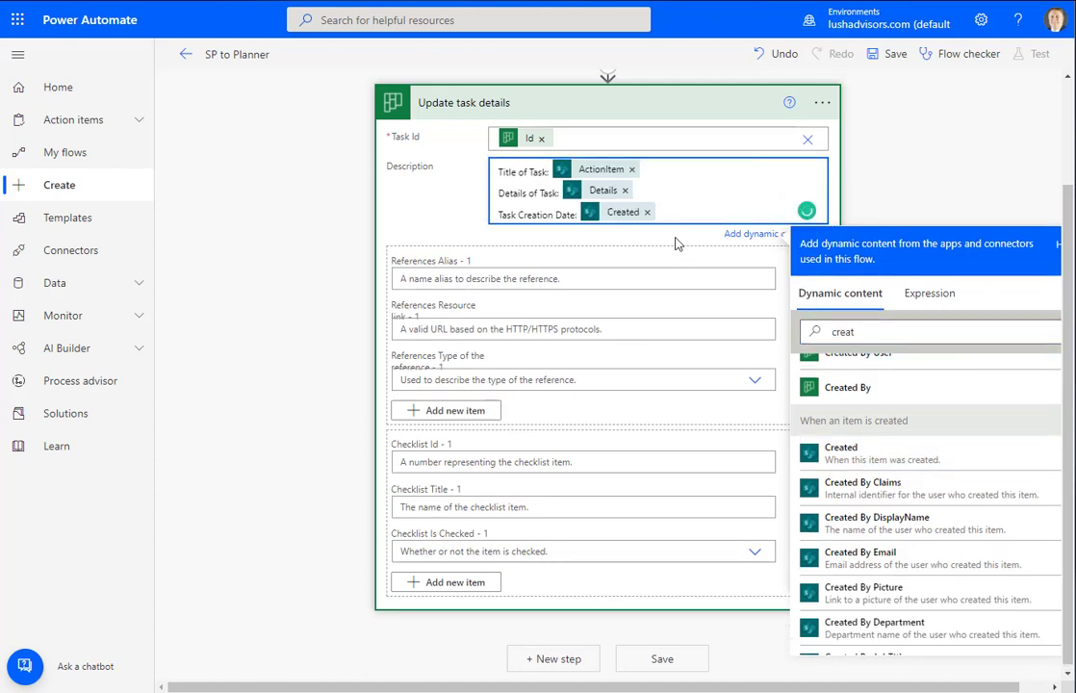
Move the 'Details of Task:' line below a new '-------' dashed separator
{"action": "left_click", "coordinate": [679, 191]}
{"action": "triple_click", "coordinate": [679, 192]}
{"action": "key", "text": "ctrl+c"}
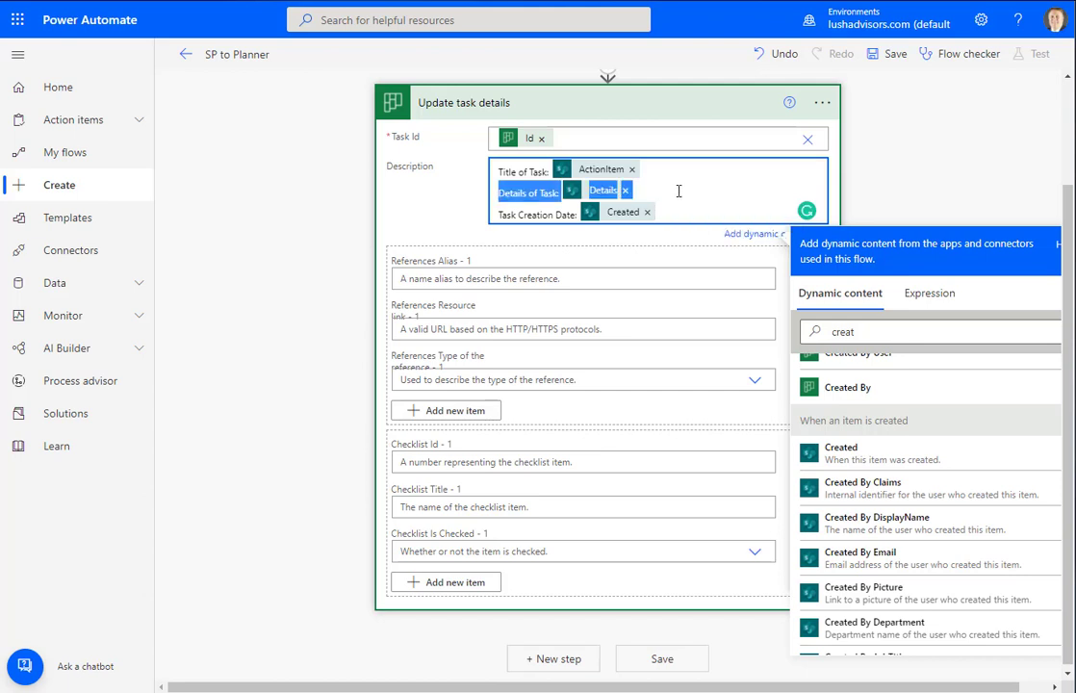
{"action": "key", "text": "BackSpace"}
{"action": "key", "text": "Delete"}
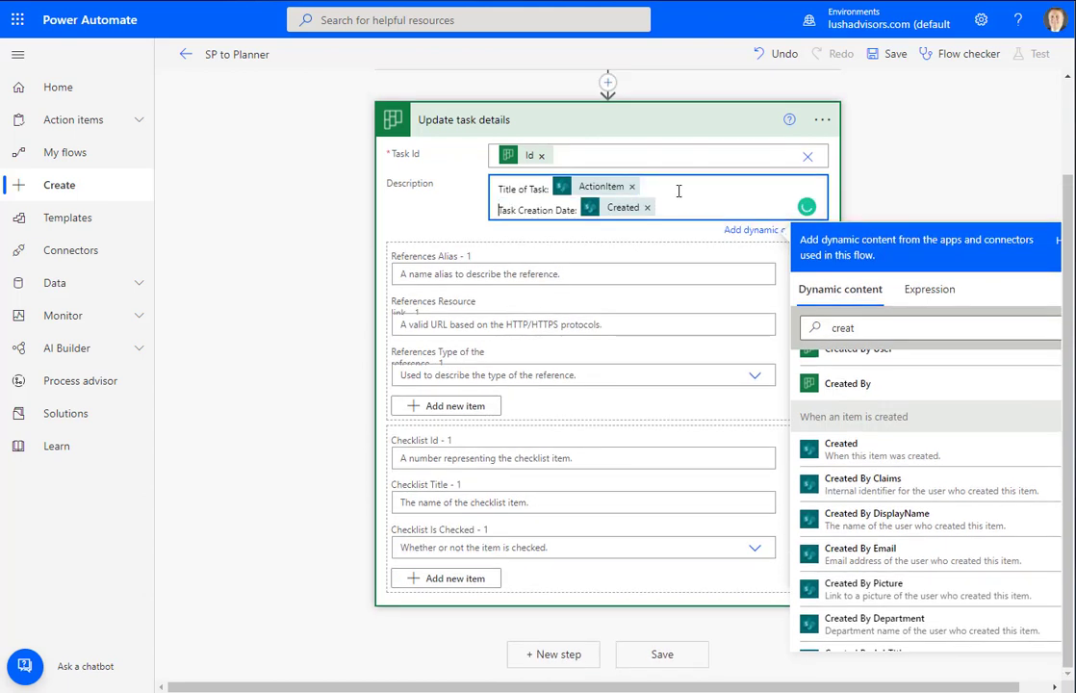
{"action": "key", "text": "ctrl+End"}
{"action": "key", "text": "Return"}
{"action": "key", "text": "Return"}
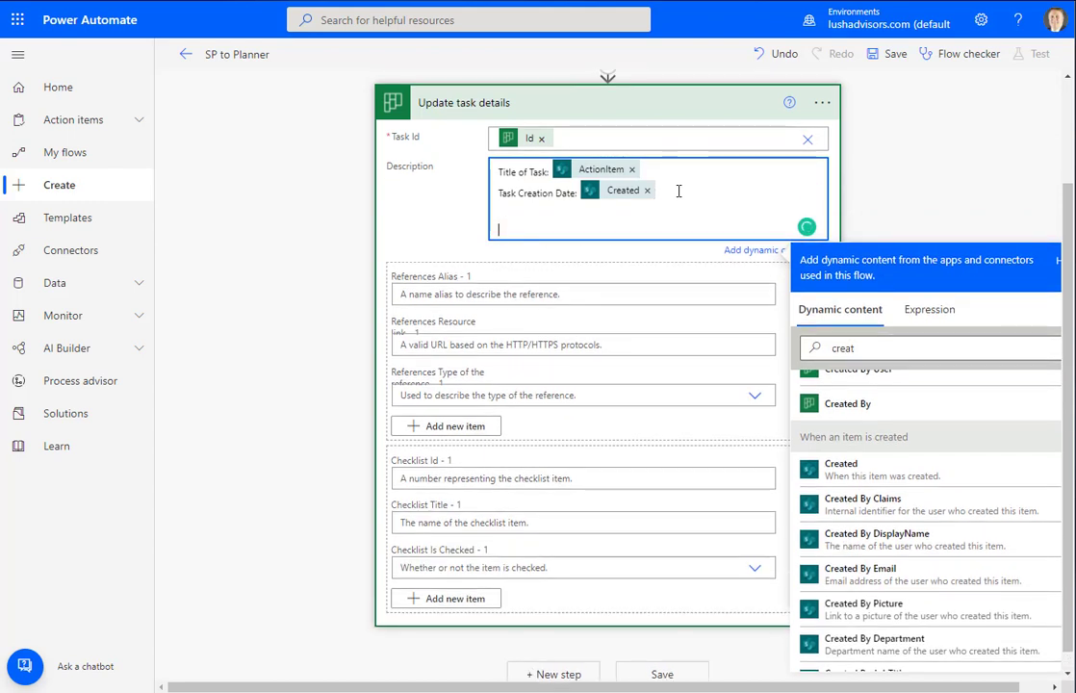
{"action": "type", "text": "-------"}
{"action": "key", "text": "Return"}
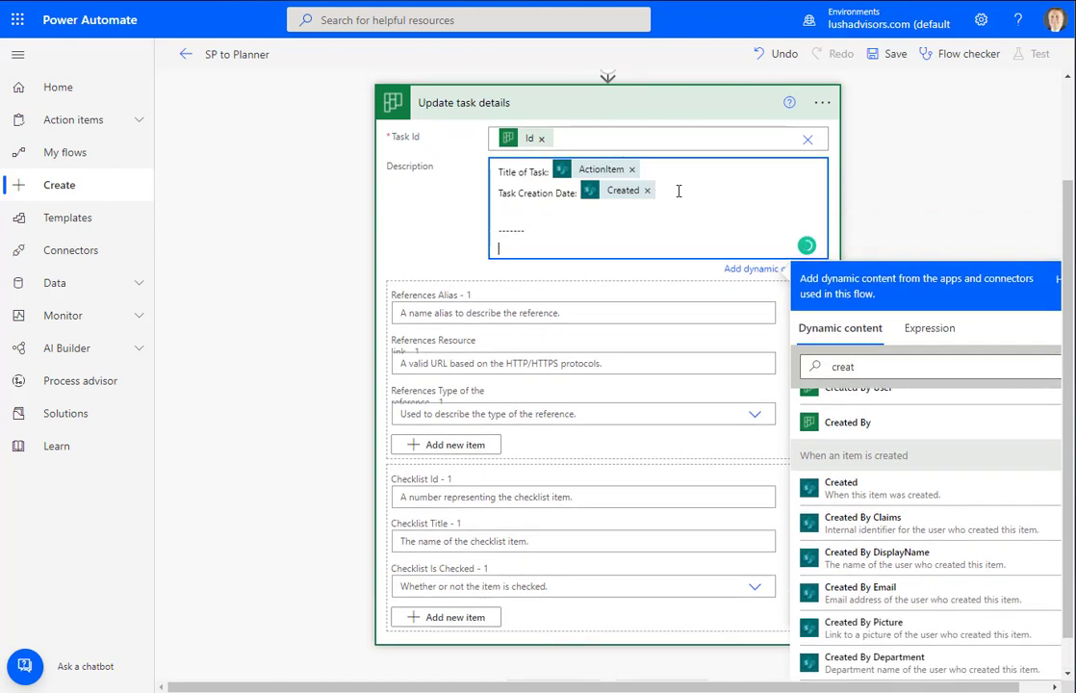
{"action": "key", "text": "ctrl+v"}
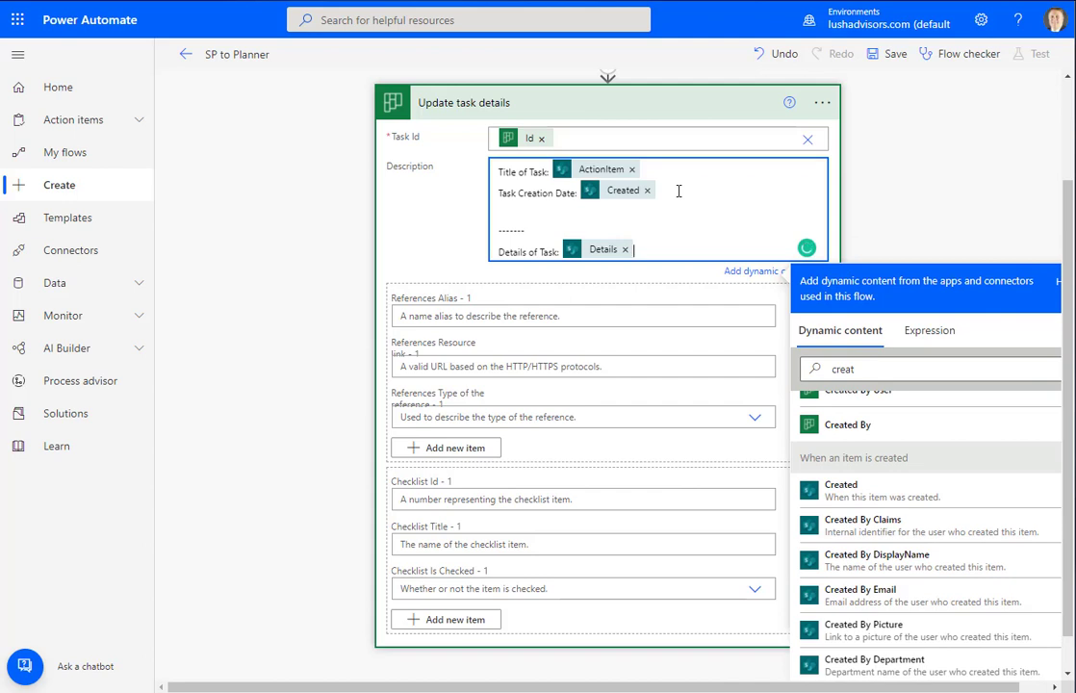
Try a 'Todays Date' line, delete it again, and briefly check the SharePoint Tasks list
{"action": "left_click", "coordinate": [513, 211]}
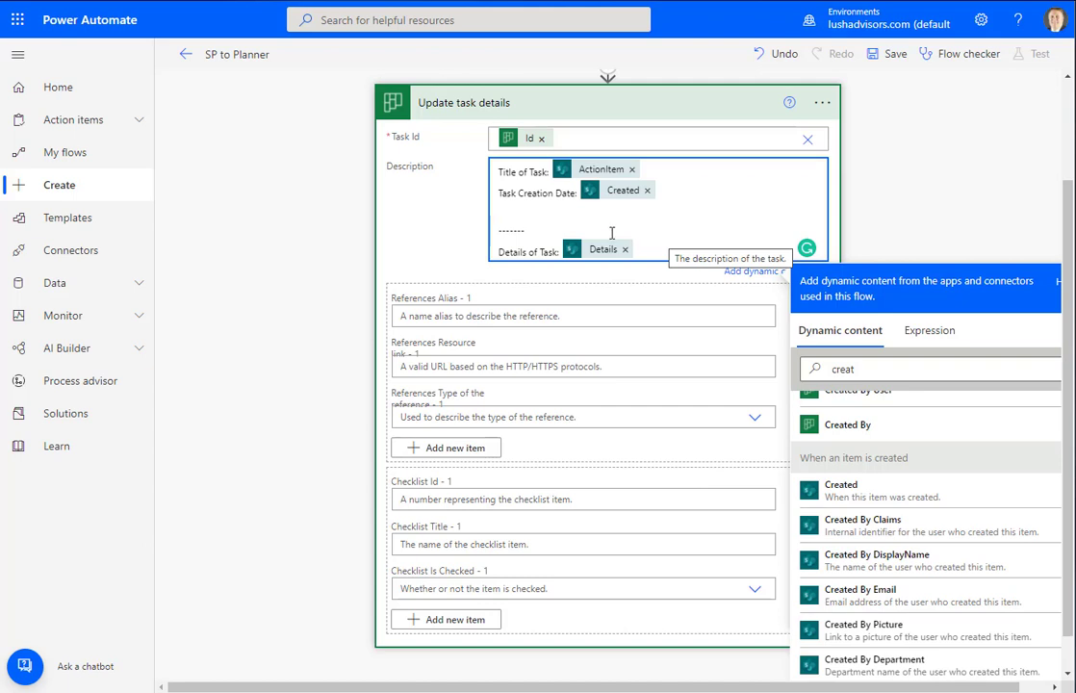
{"action": "type", "text": "Todays"}
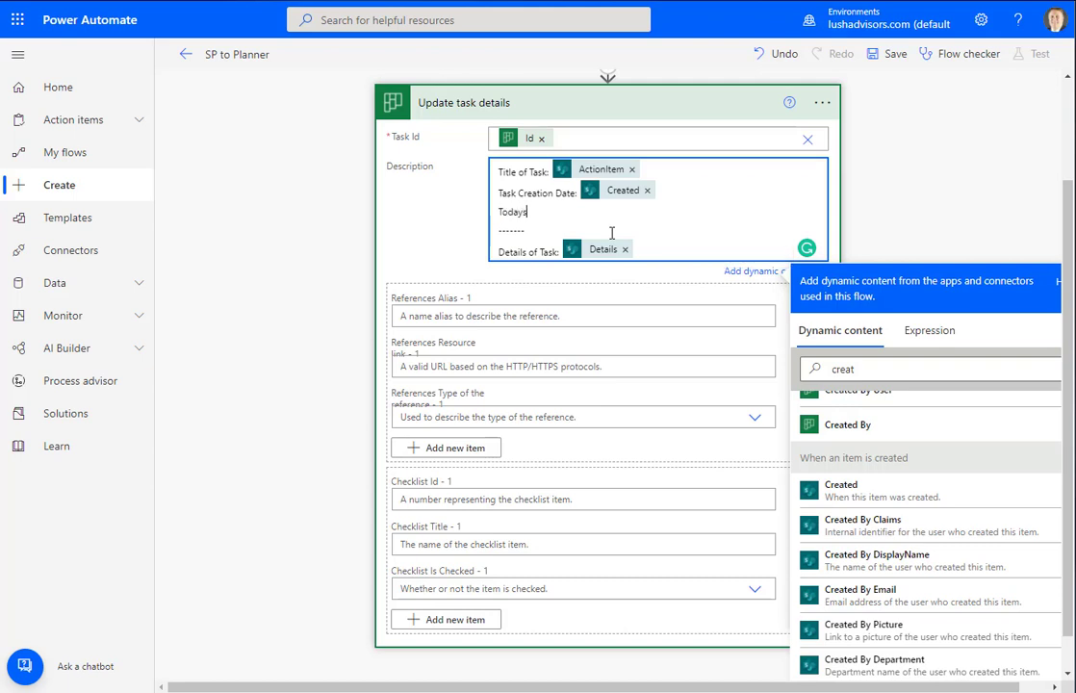
{"action": "type", "text": " Date:"}
{"action": "left_click_drag", "start_coordinate": [556, 212], "coordinate": [486, 210]}
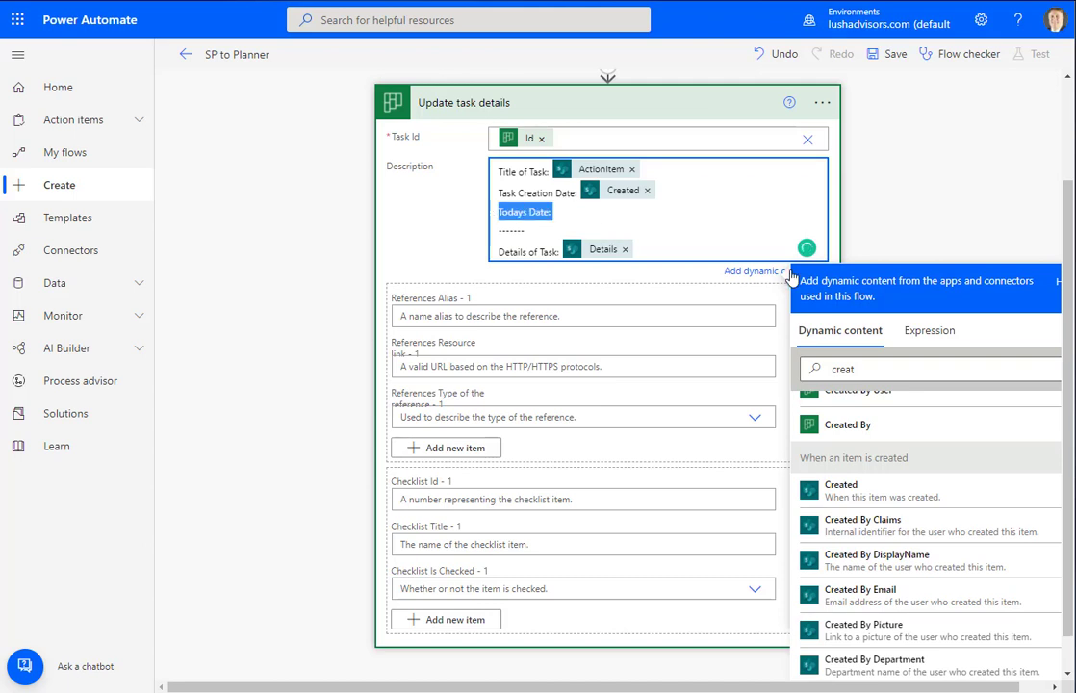
{"action": "key", "text": "BackSpace"}
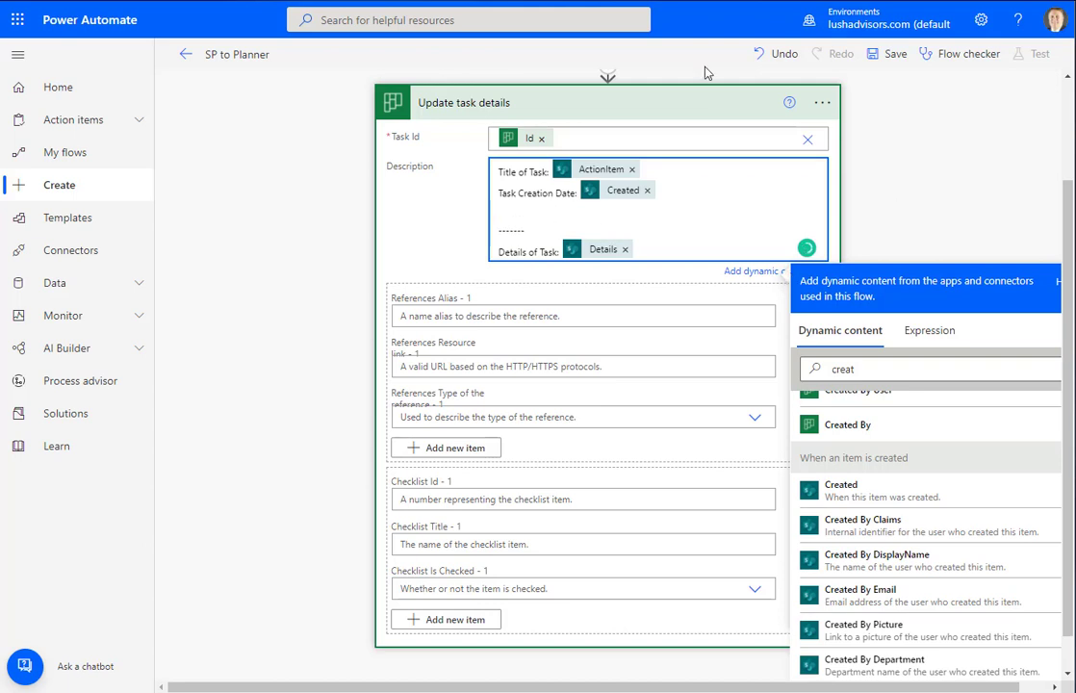
{"action": "key", "text": "ctrl+Tab"}
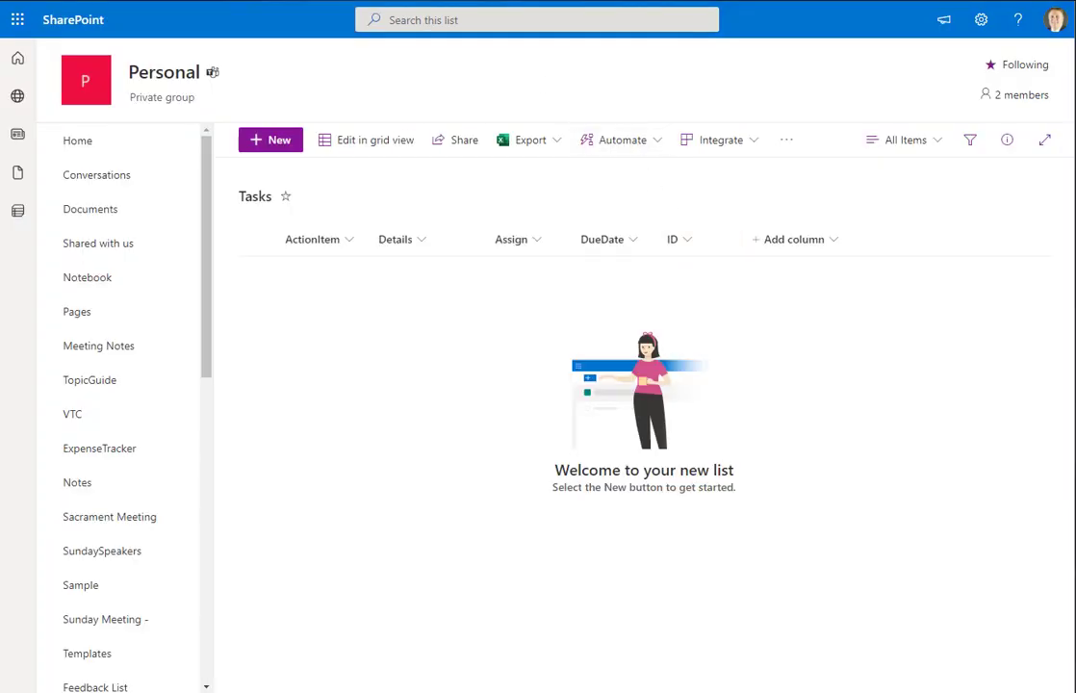
{"action": "key", "text": "ctrl+Tab"}
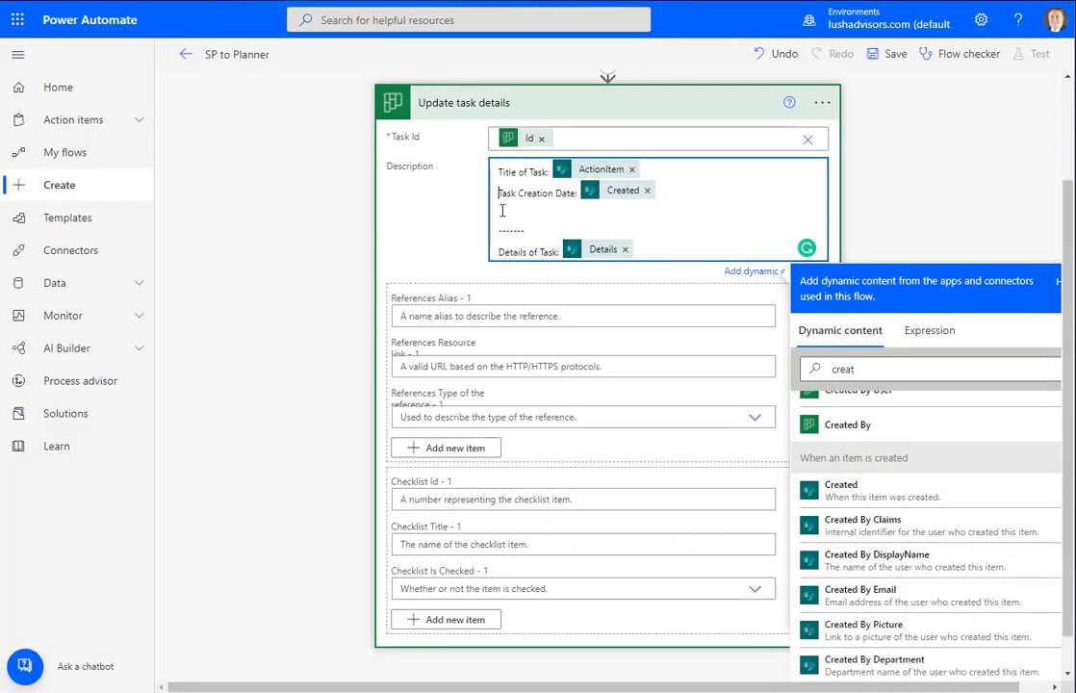
Add a 'SharePoint ID:' line with the item's ID value, then collapse Update task details
{"action": "left_click", "coordinate": [502, 210]}
{"action": "type", "text": "SharePoint ID:"}
{"action": "left_click_drag", "start_coordinate": [868, 370], "coordinate": [805, 365]}
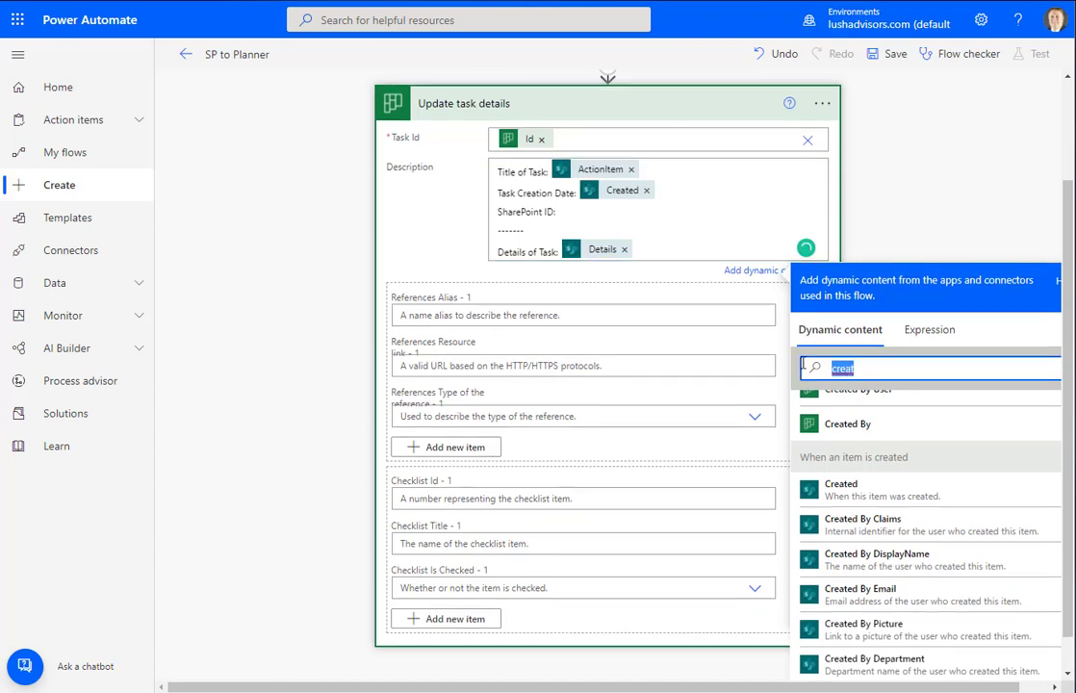
{"action": "type", "text": "ID"}
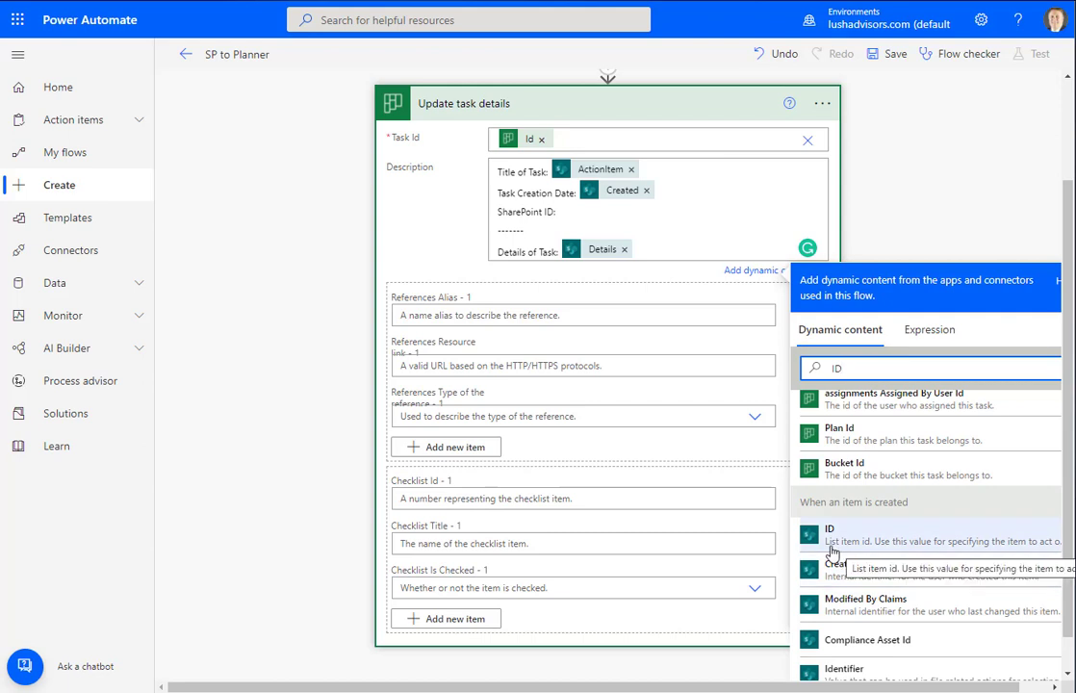
{"action": "left_click", "coordinate": [894, 546]}
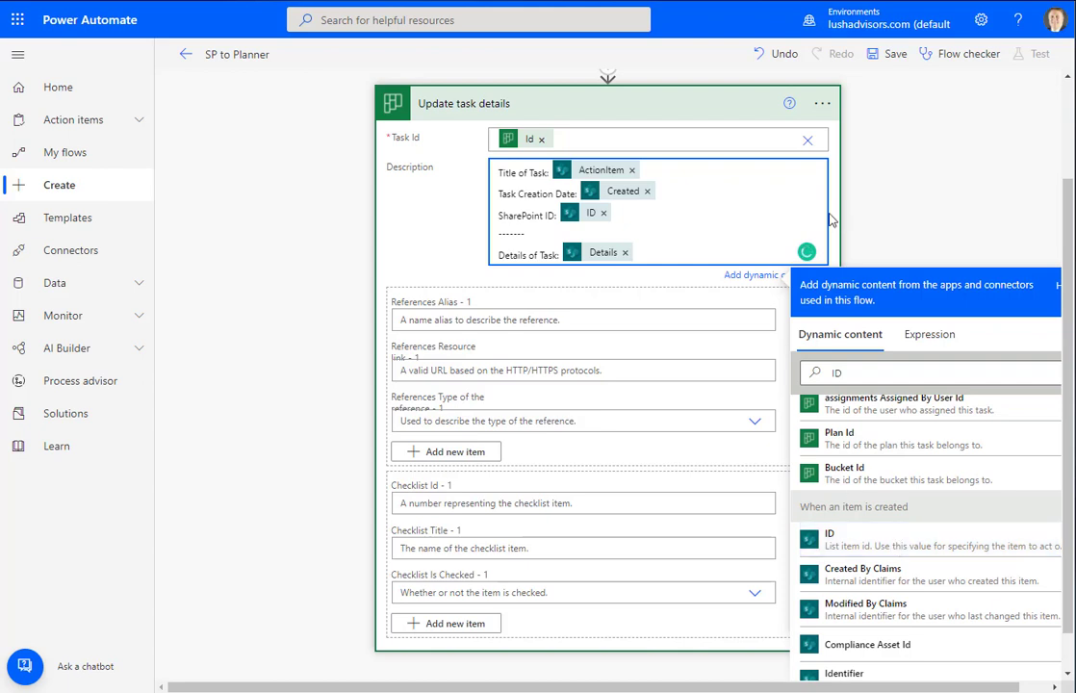
{"action": "left_click", "coordinate": [542, 103]}
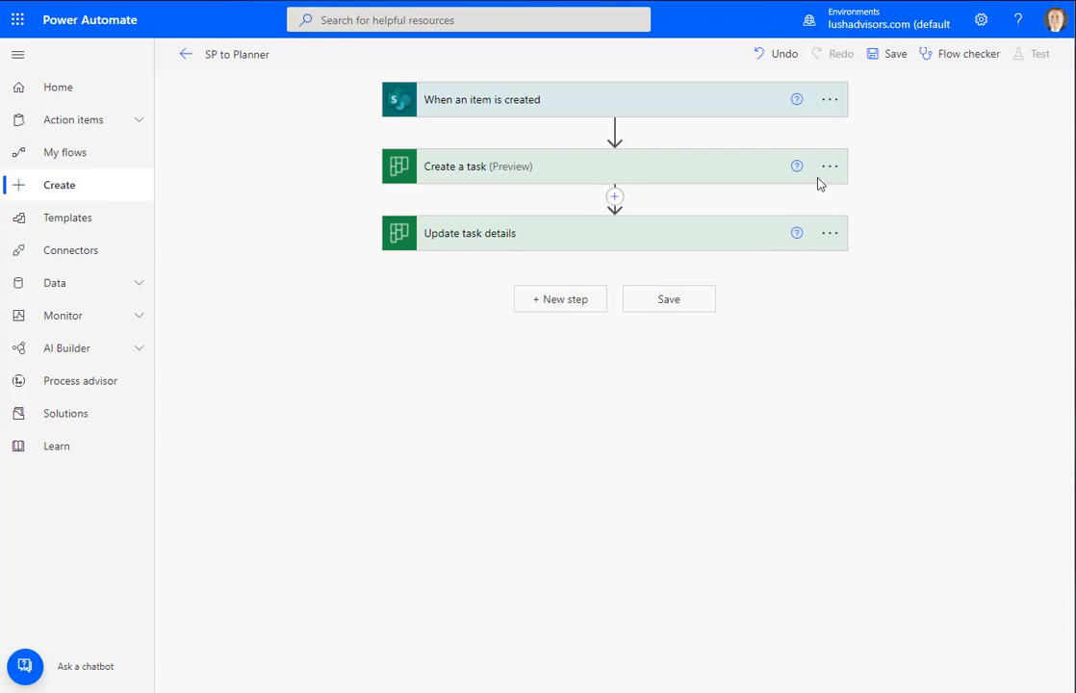
Save SP to Planner, start a Manually test run, and switch to the SharePoint Tasks tab
{"action": "left_click", "coordinate": [890, 57]}
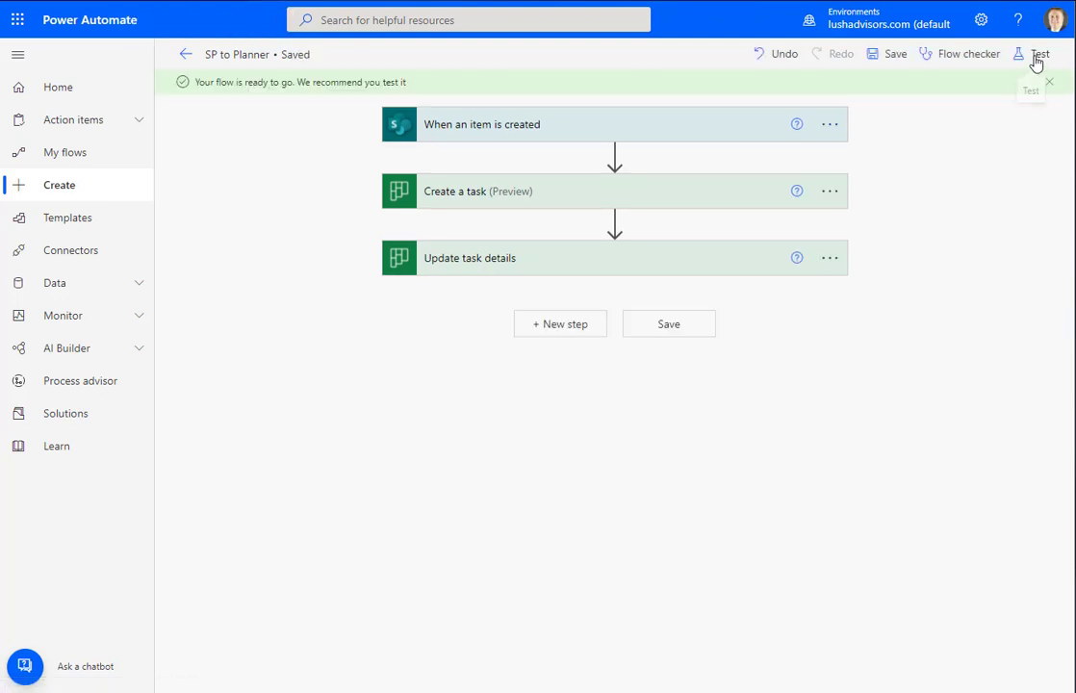
{"action": "left_click", "coordinate": [1037, 60]}
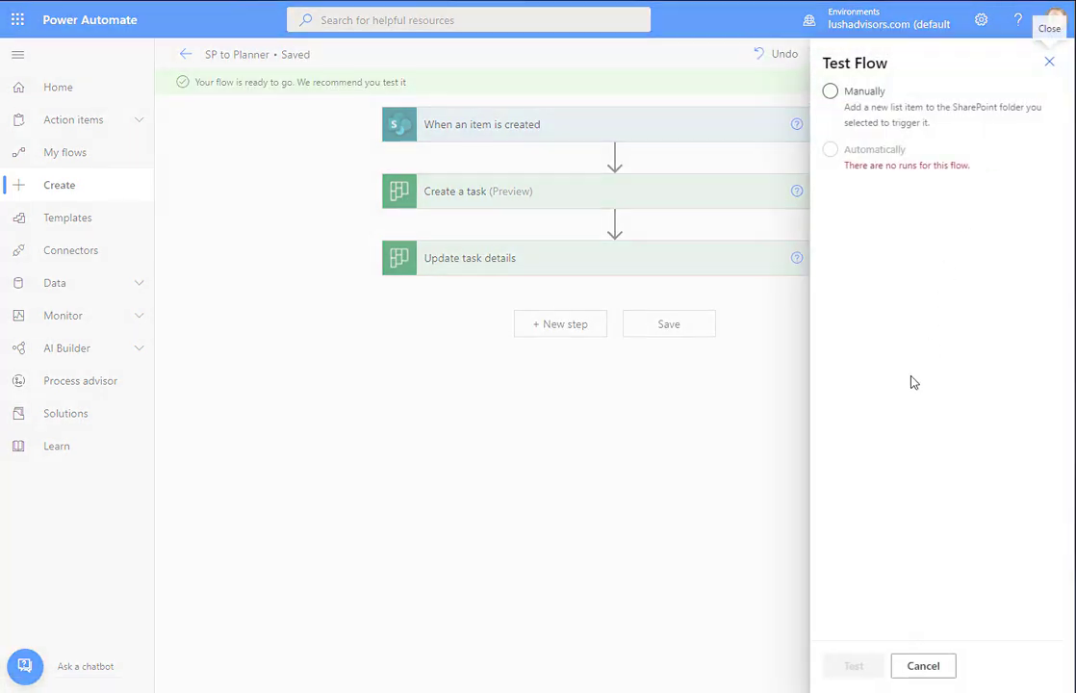
{"action": "left_click", "coordinate": [831, 91]}
{"action": "left_click", "coordinate": [856, 669]}
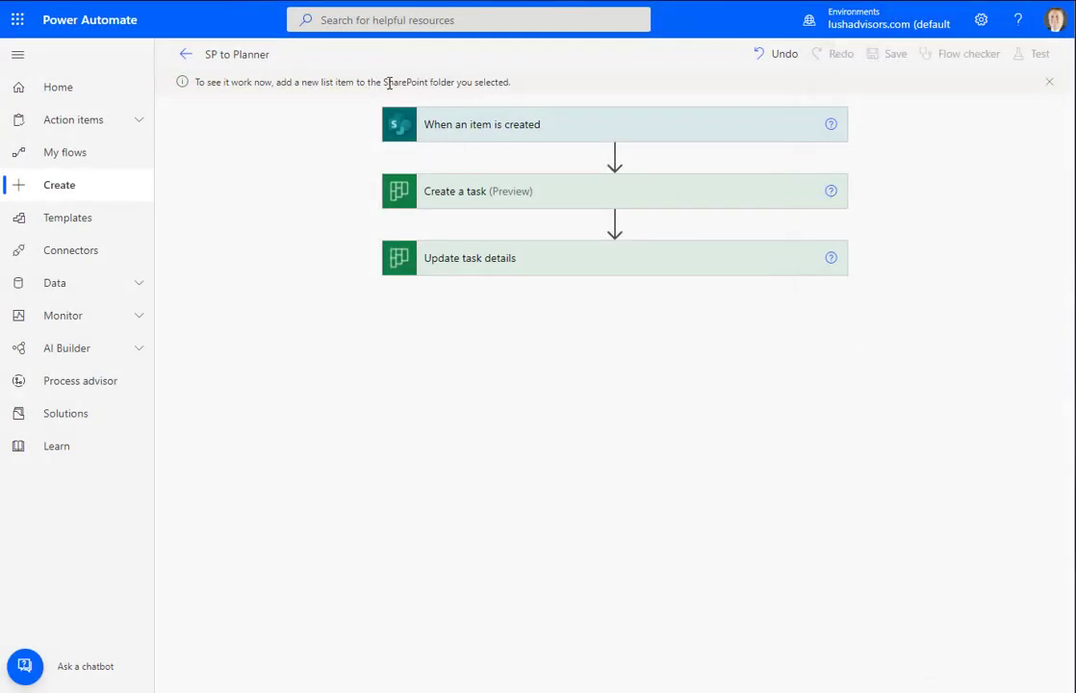
{"action": "key", "text": "ctrl+Tab"}
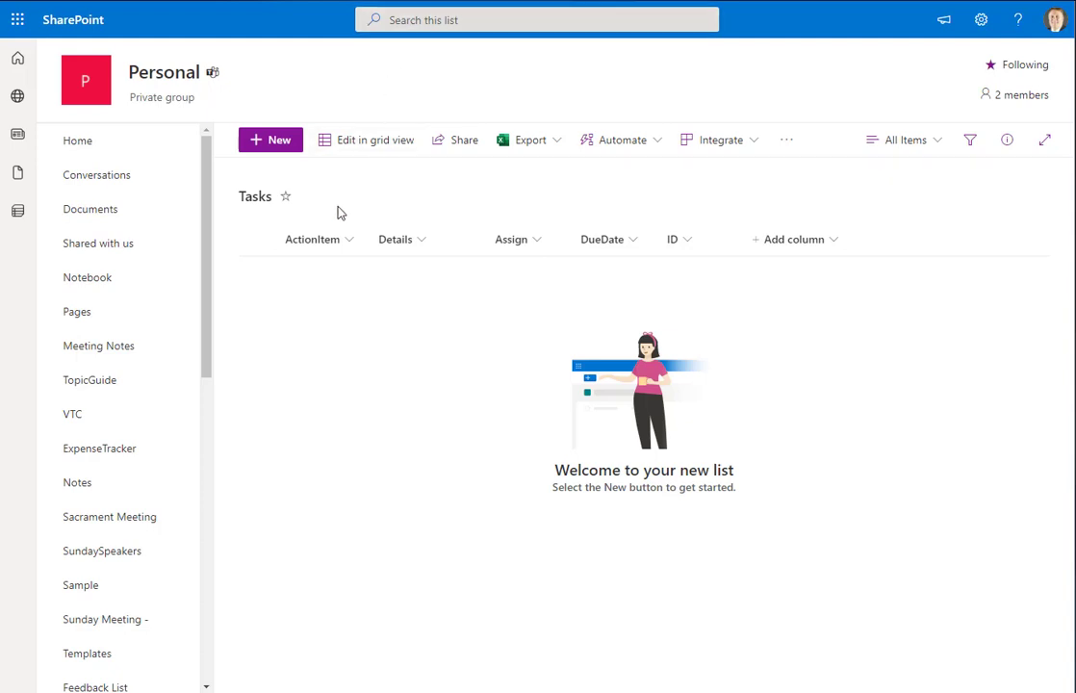
In grid view, enter Test Task with details, the assignee's e-mail and due date 4/7/2022
{"action": "left_click", "coordinate": [339, 141]}
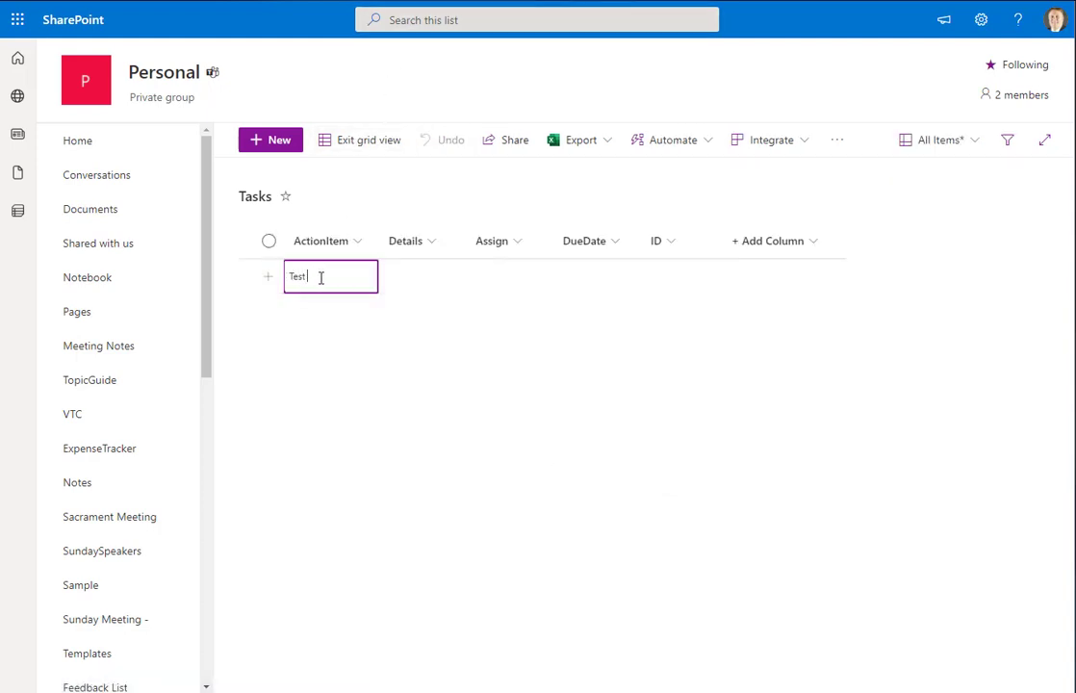
{"action": "key", "text": "Tab"}
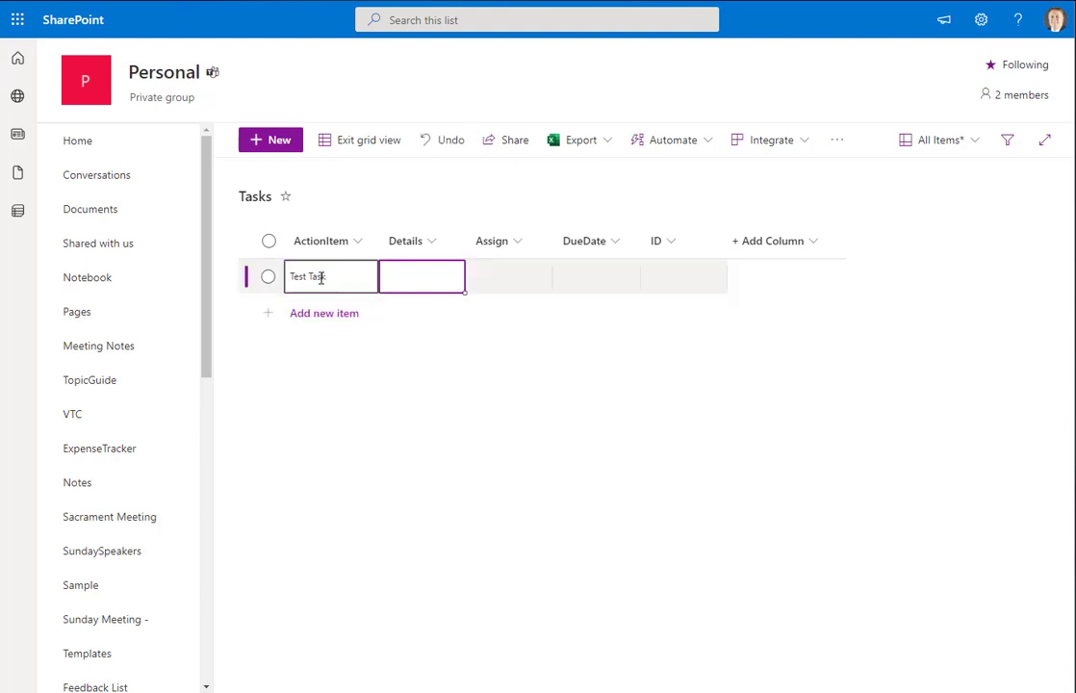
{"action": "key", "text": "Tab"}
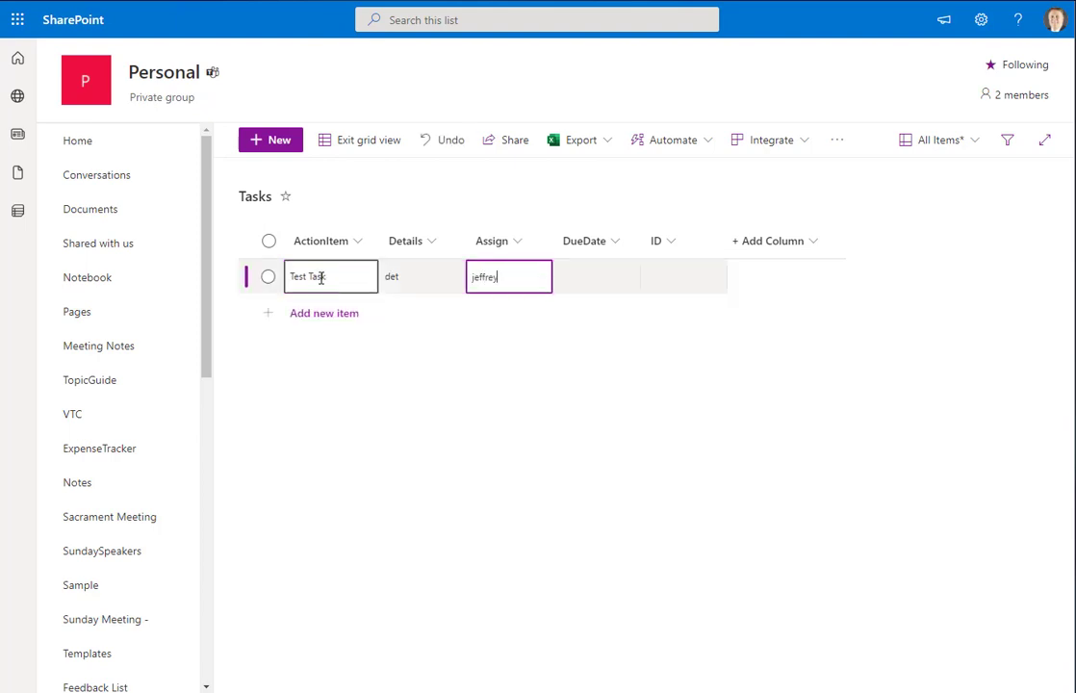
{"action": "key", "text": "Tab"}
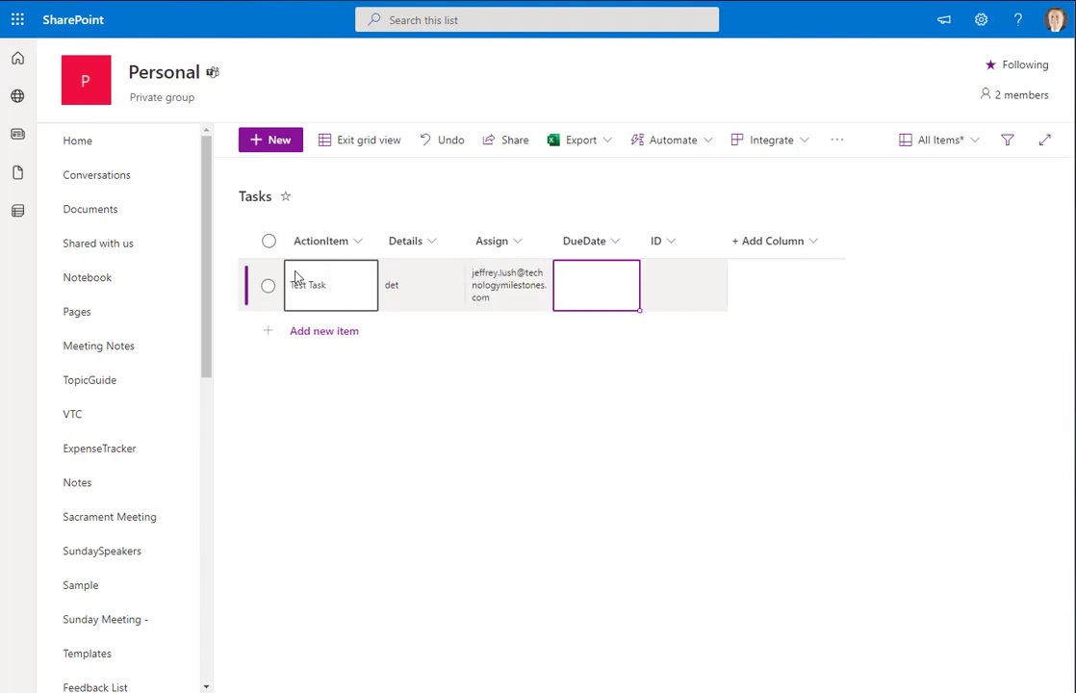
{"action": "left_click", "coordinate": [564, 293]}
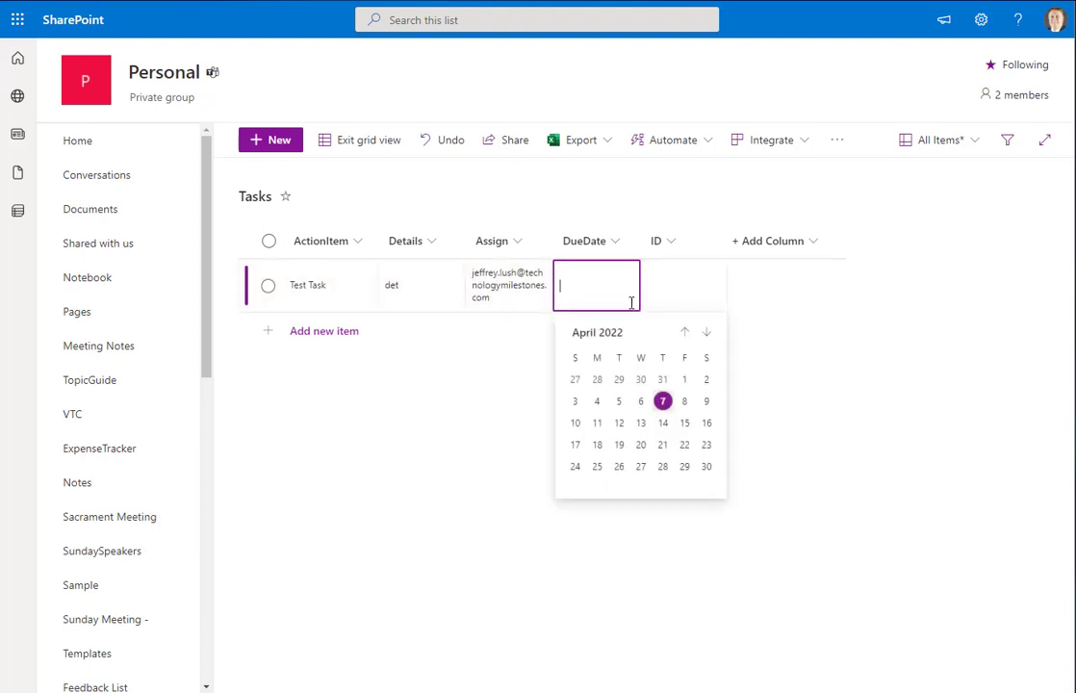
{"action": "left_click", "coordinate": [663, 402]}
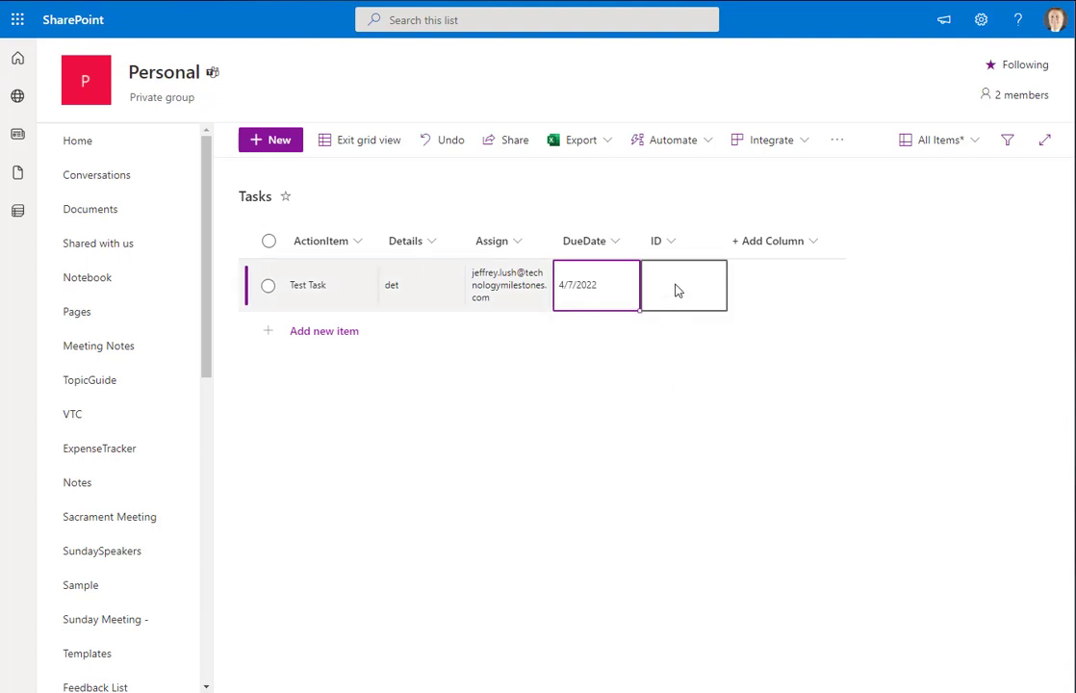
Finish the row, exit grid view, and switch to the flow's failed test run
{"action": "left_click", "coordinate": [679, 291]}
{"action": "key", "text": "Tab"}
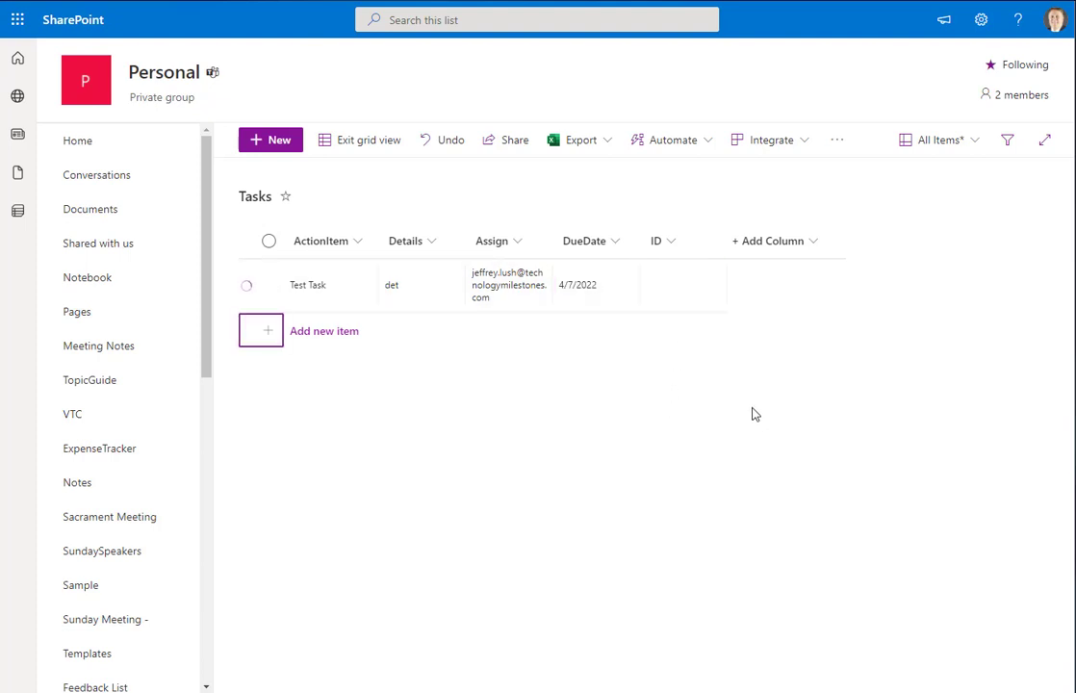
{"action": "left_click", "coordinate": [366, 146]}
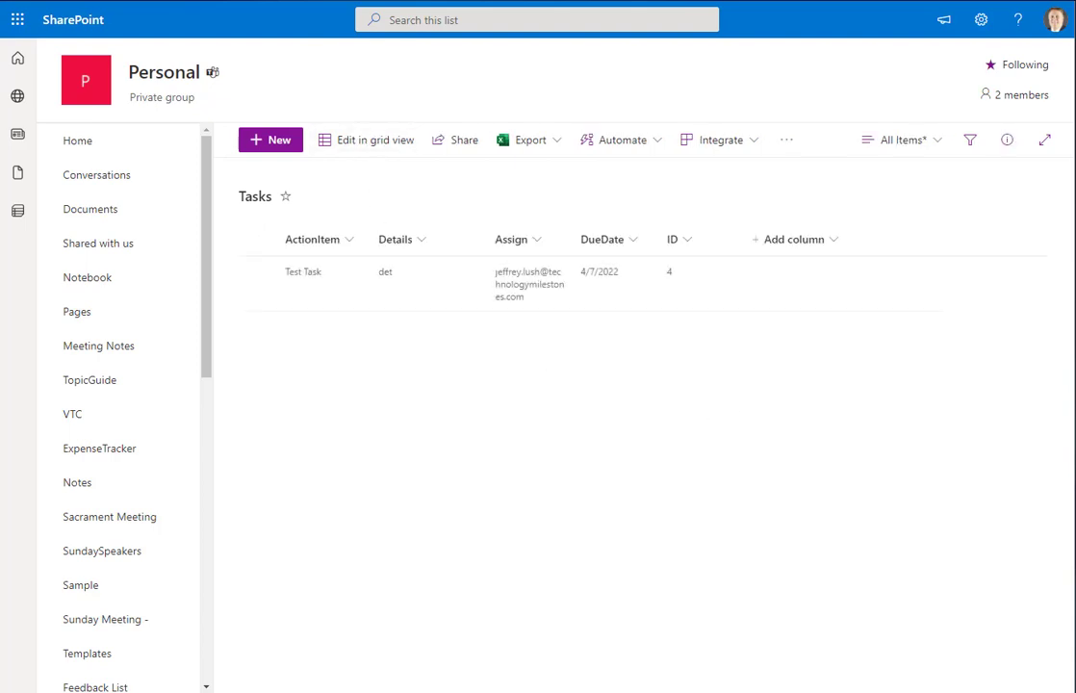
{"action": "key", "text": "alt+Tab"}
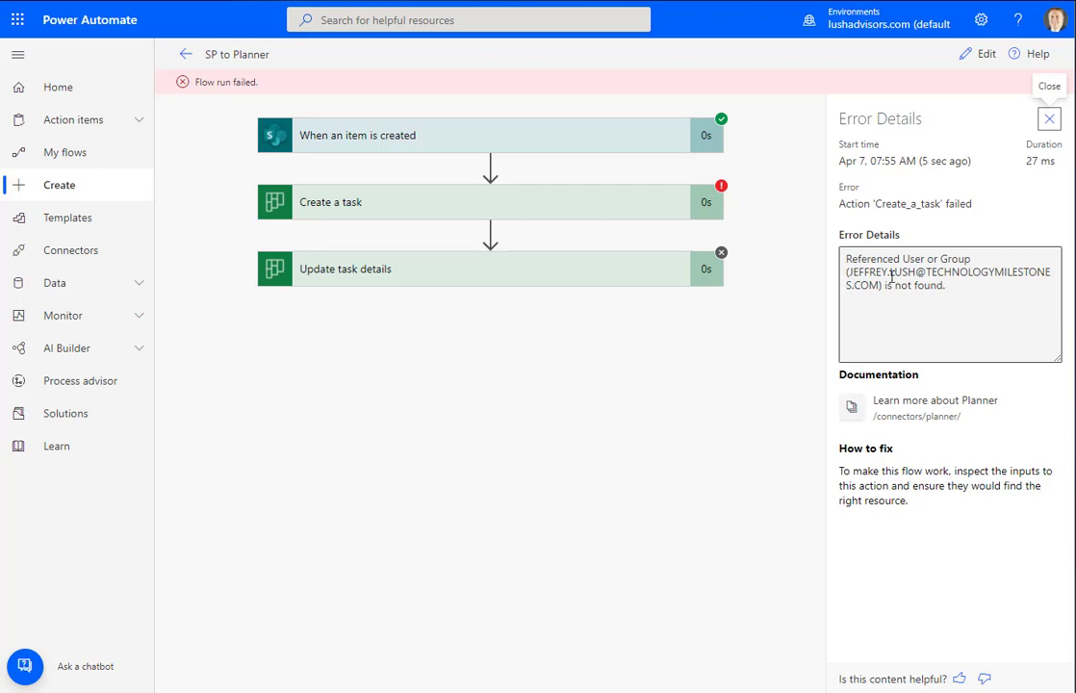
Read the 'user not found' error, inspect Create a task's inputs, and return to the editor
{"action": "left_click", "coordinate": [949, 289]}
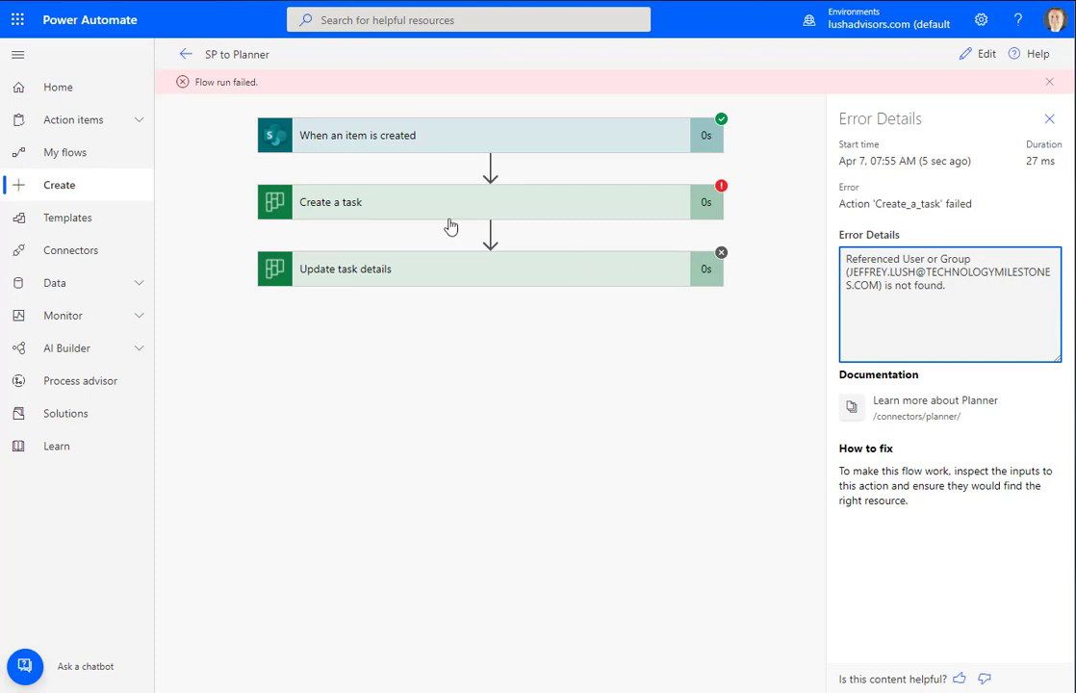
{"action": "left_click", "coordinate": [397, 210]}
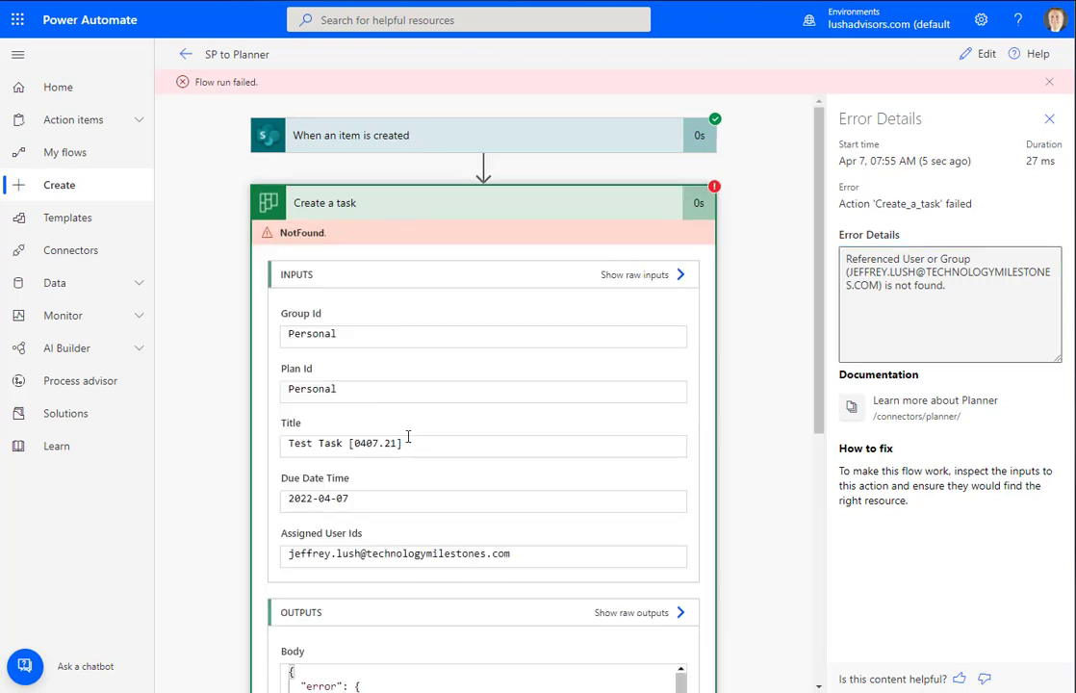
{"action": "left_click", "coordinate": [981, 56]}
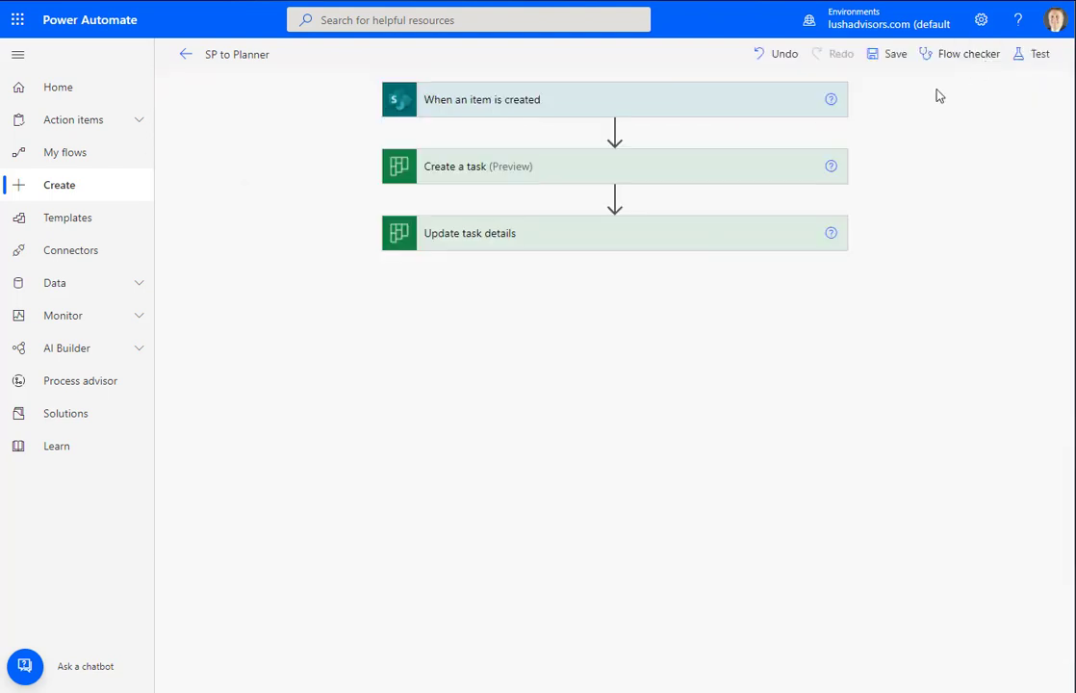
Remove the stray dot from the Assigned User Ids e-mail, save, and select the Test Task row
{"action": "left_click", "coordinate": [524, 170]}
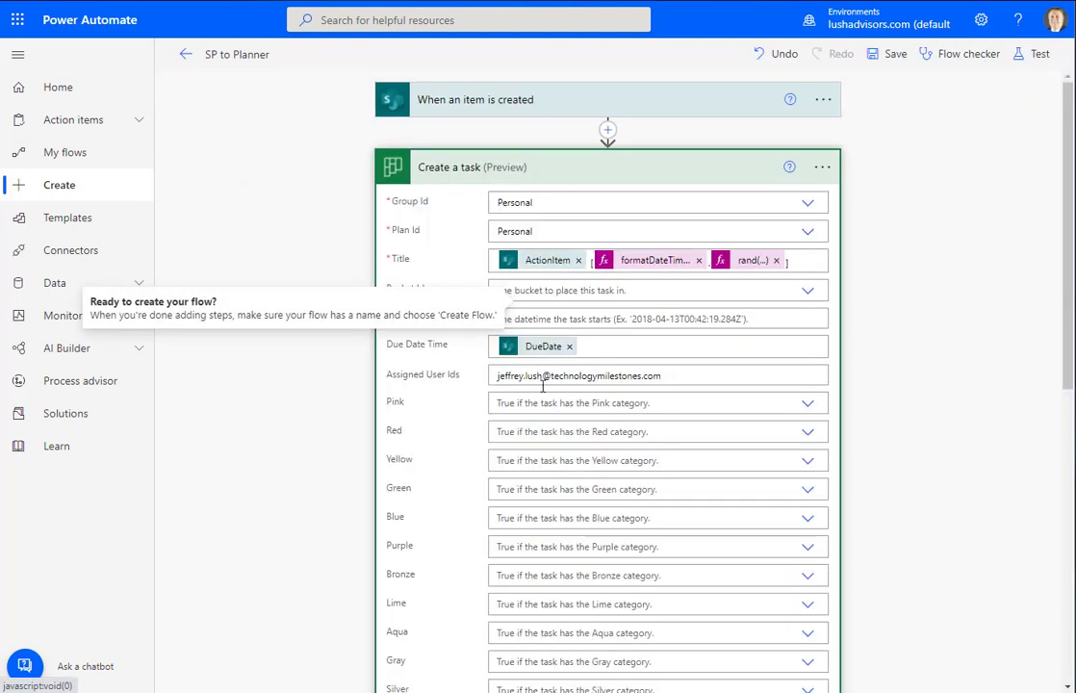
{"action": "left_click", "coordinate": [526, 376]}
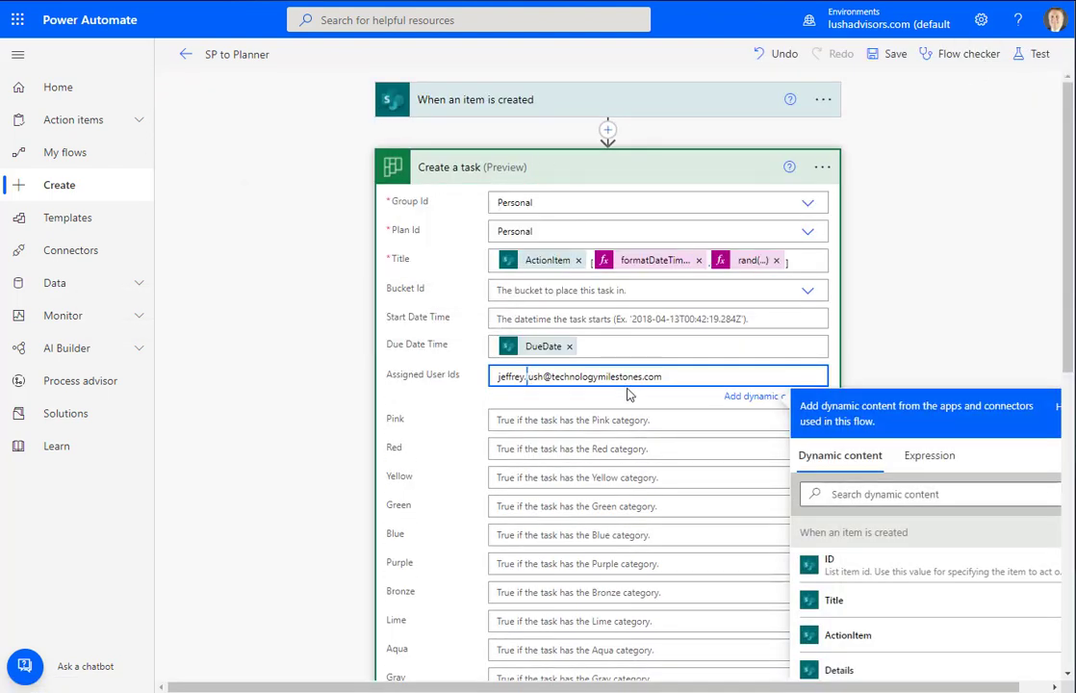
{"action": "key", "text": "BackSpace"}
{"action": "key", "text": "BackSpace"}
{"action": "left_click", "coordinate": [894, 58]}
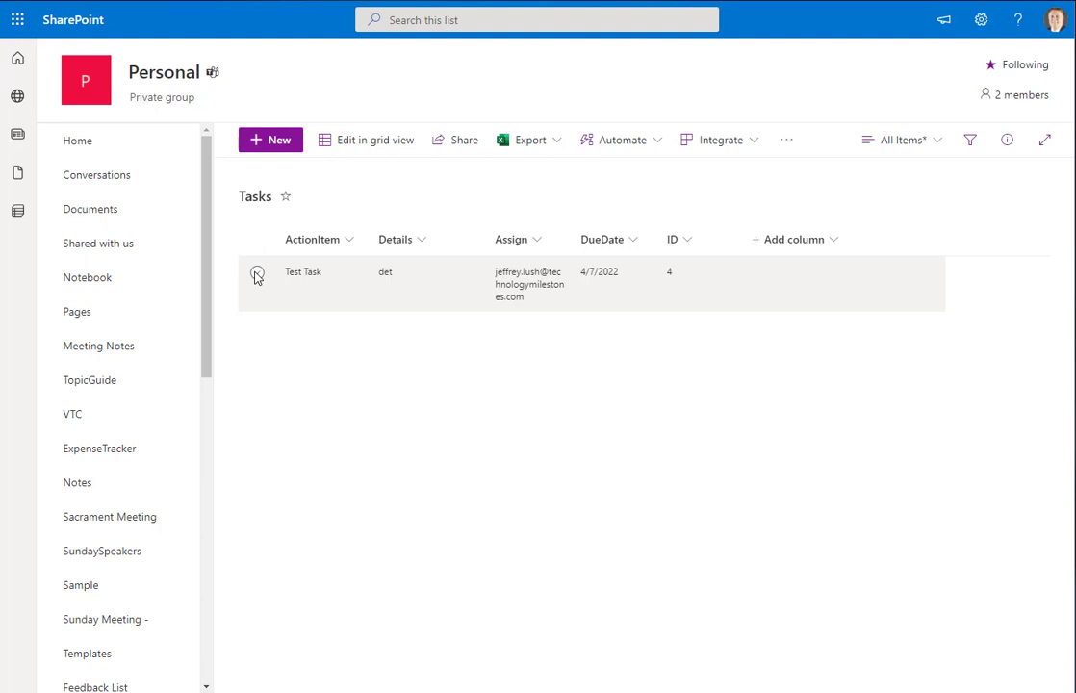
{"action": "left_click", "coordinate": [255, 275]}
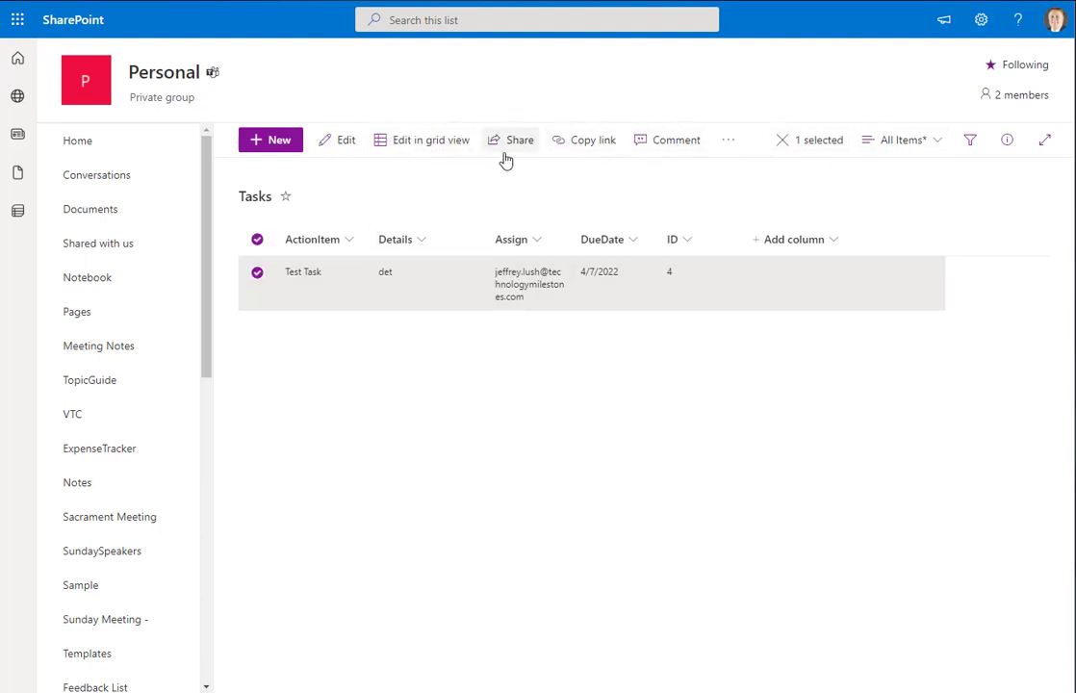
Delete the Test Task item, then start a manual test of the corrected flow
{"action": "key", "text": "Delete"}
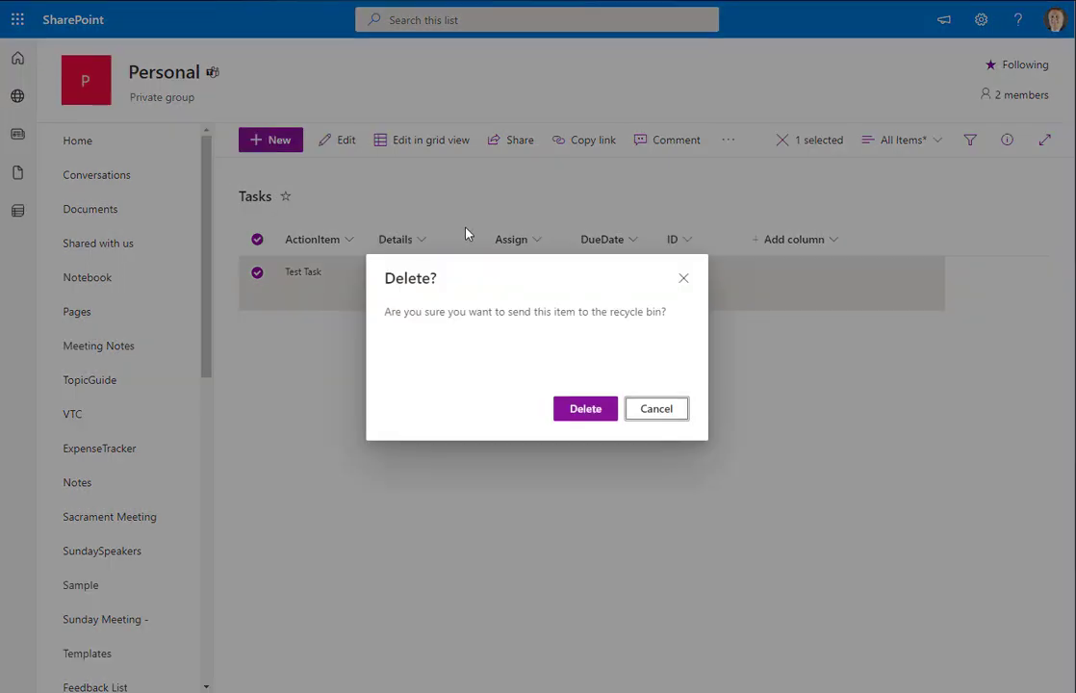
{"action": "left_click", "coordinate": [587, 415]}
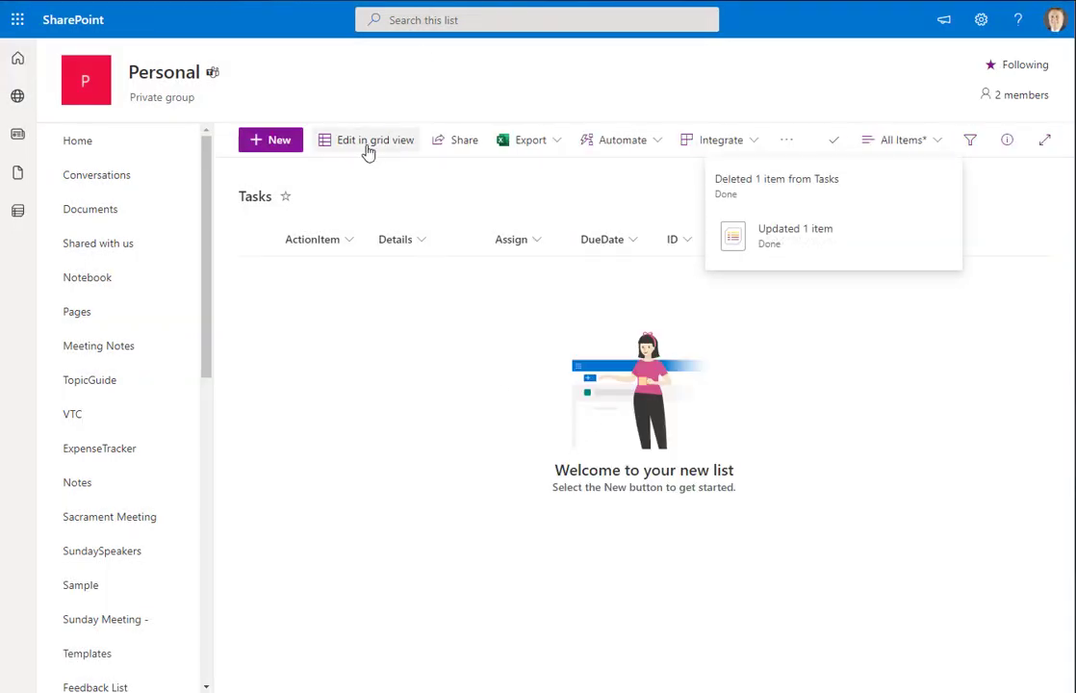
{"action": "key", "text": "ctrl+Tab"}
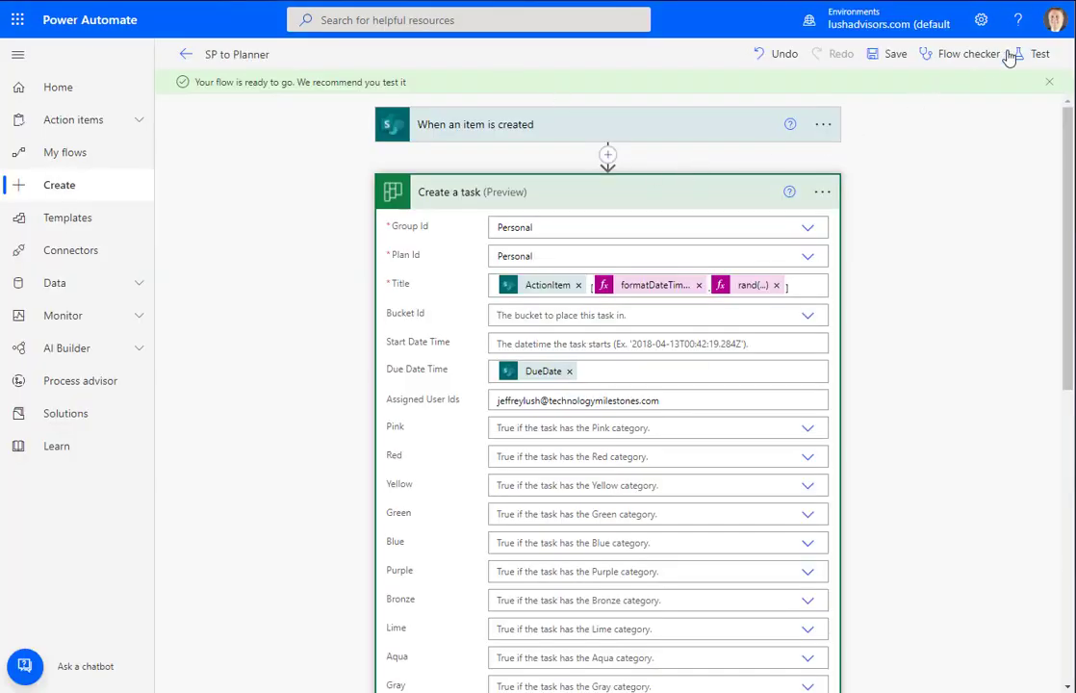
{"action": "left_click", "coordinate": [1034, 54]}
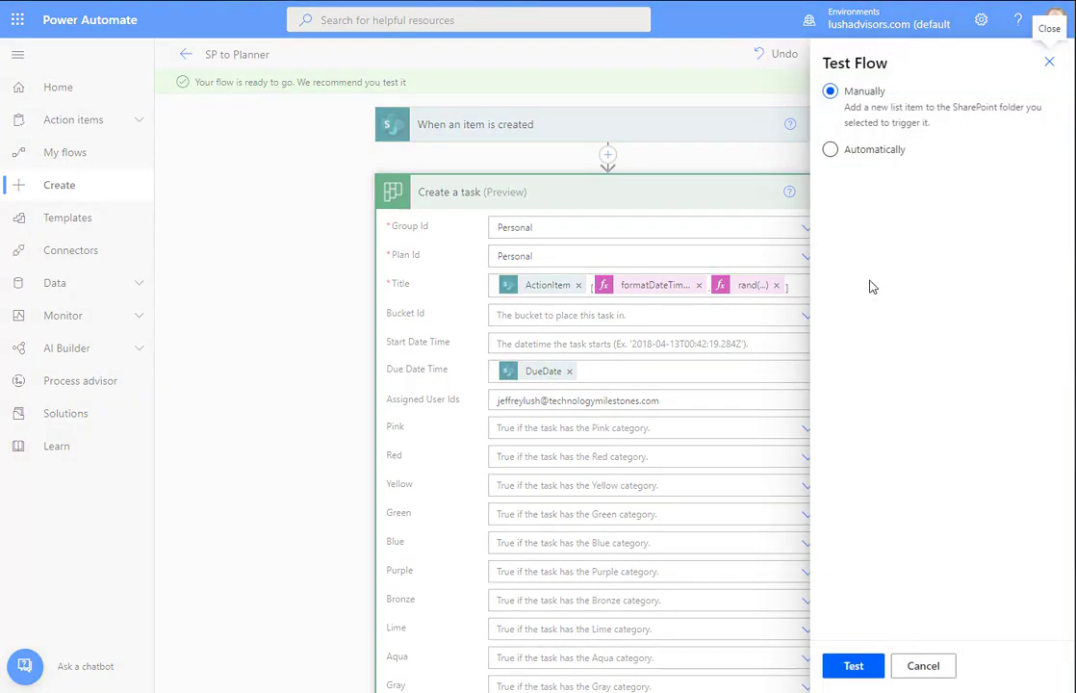
{"action": "left_click", "coordinate": [853, 666]}
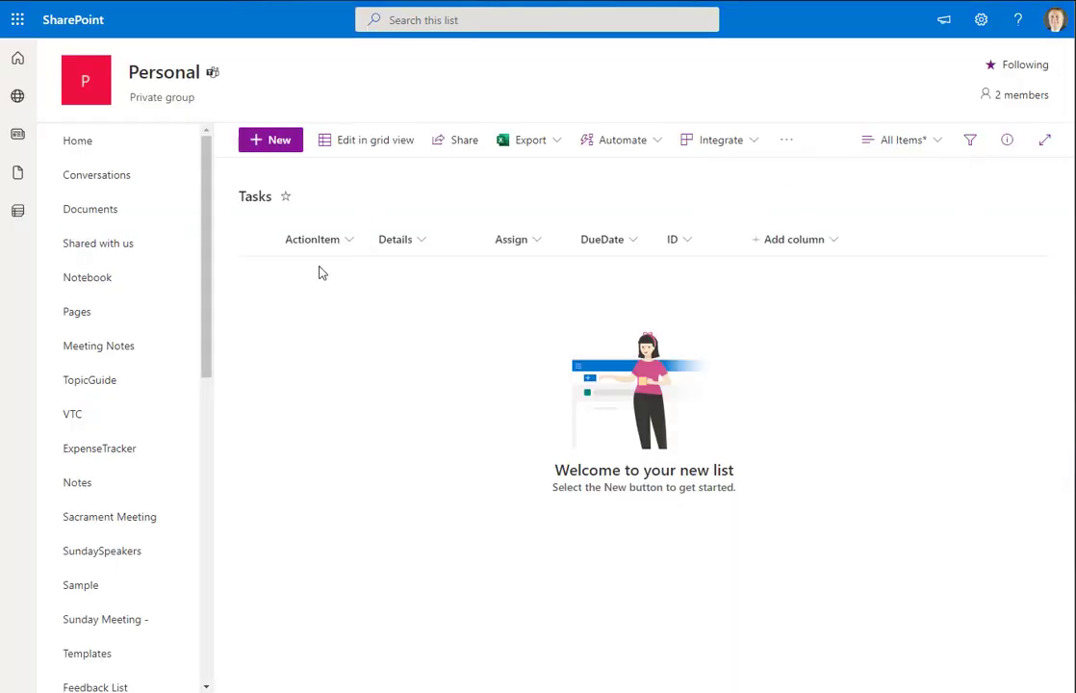
In grid view, add a row with ActionItem 'action', Details 'det' and the assignee's e-mail
{"action": "left_click", "coordinate": [370, 149]}
{"action": "left_click", "coordinate": [314, 279]}
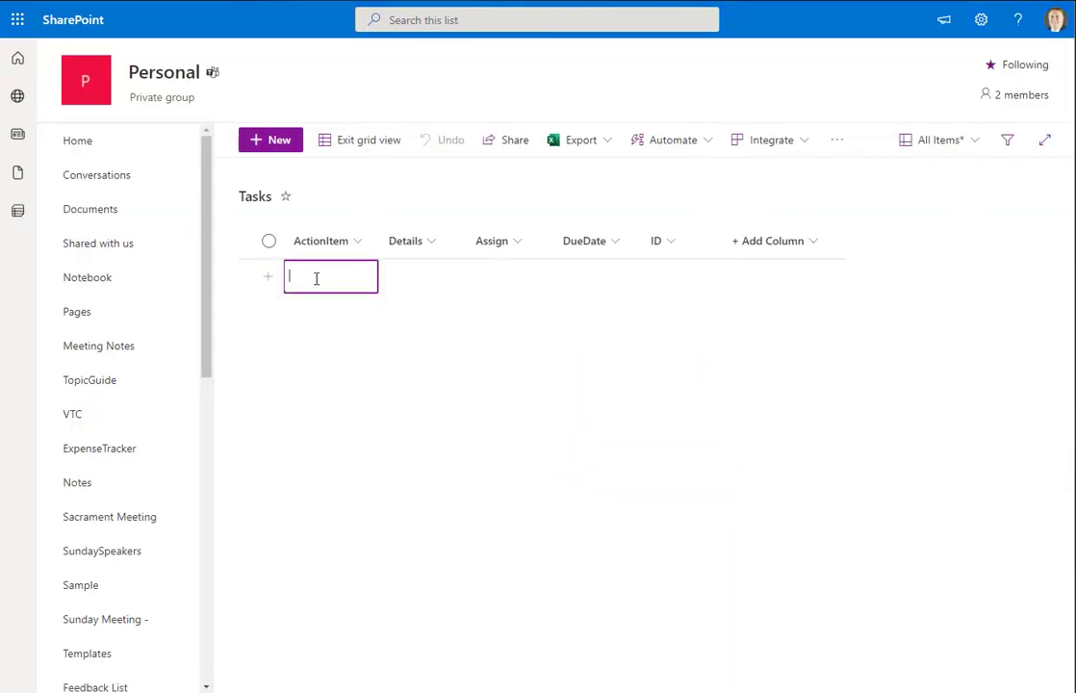
{"action": "key", "text": "Tab"}
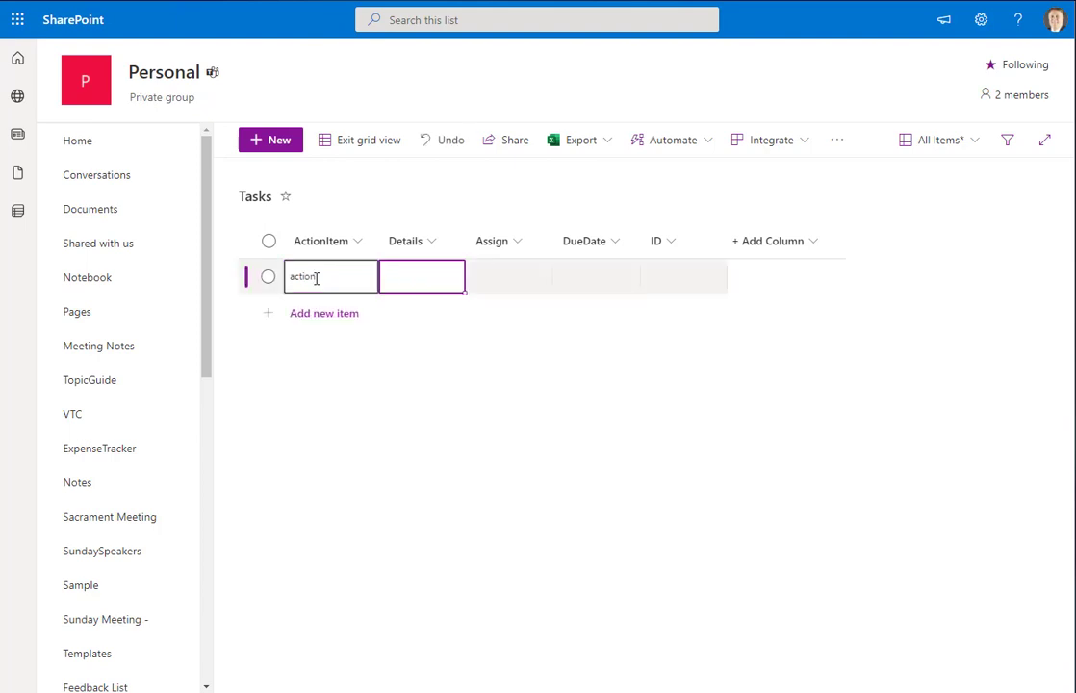
{"action": "key", "text": "Tab"}
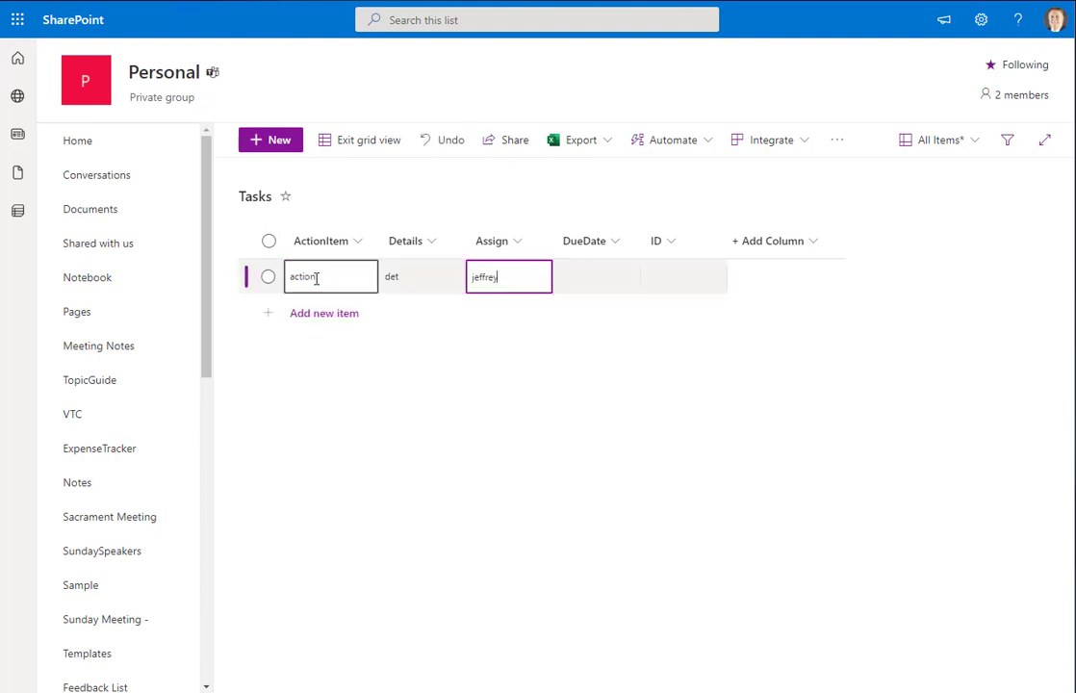
{"action": "key", "text": "Tab"}
Set DueDate to 7 April 2022, exit grid view, and return to Power Automate
{"action": "left_click", "coordinate": [599, 289]}
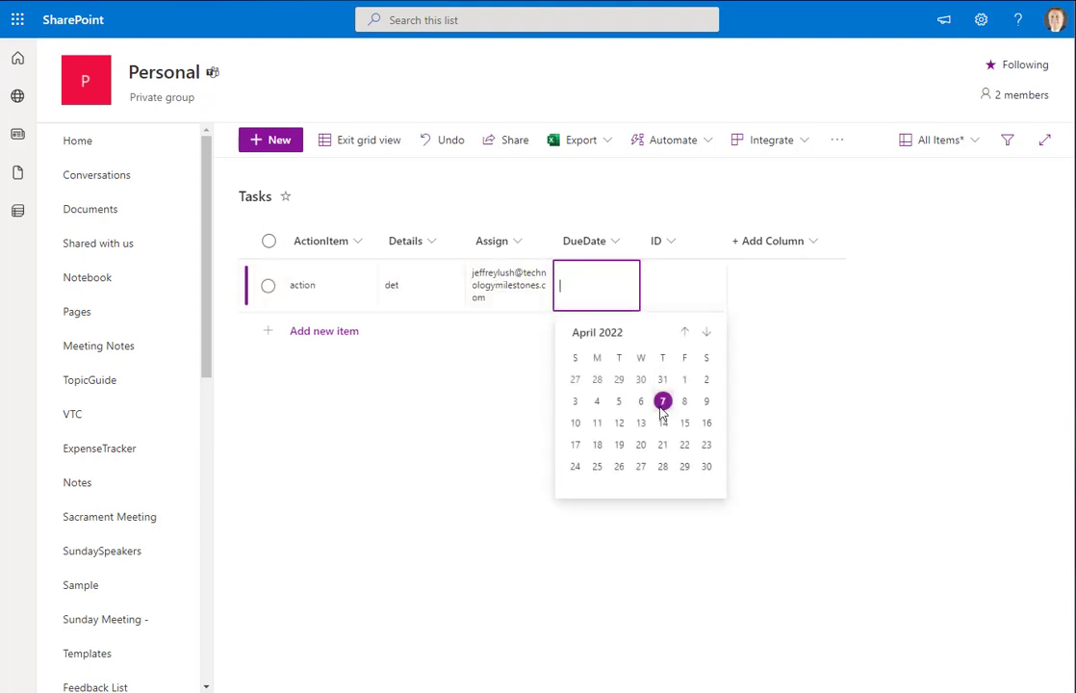
{"action": "left_click", "coordinate": [662, 404]}
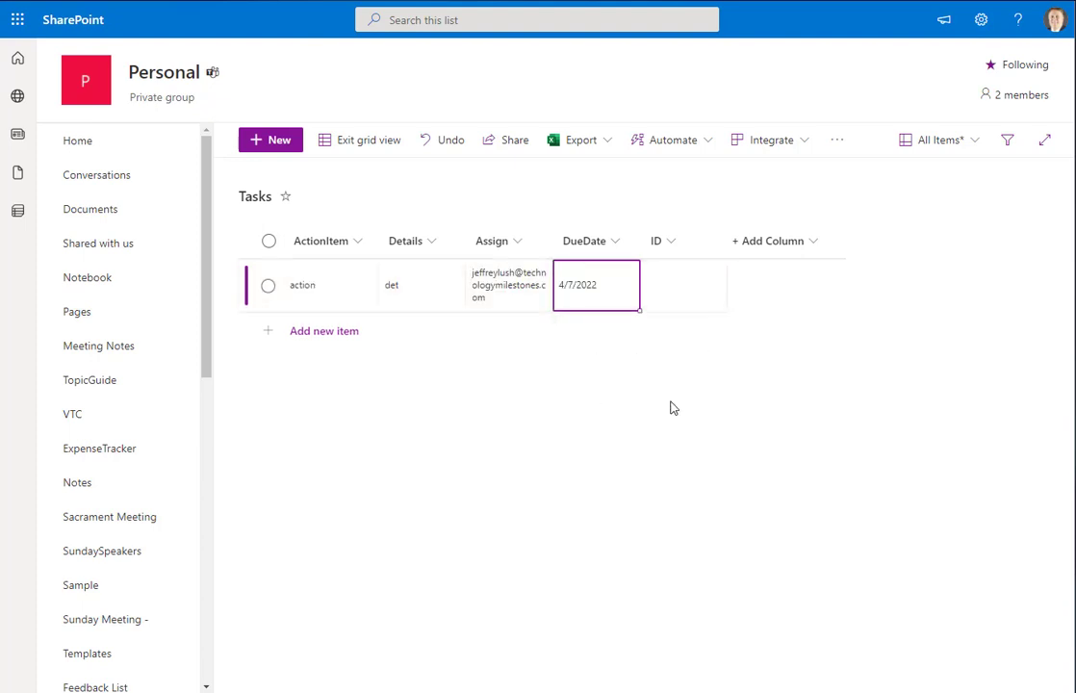
{"action": "left_click", "coordinate": [366, 140]}
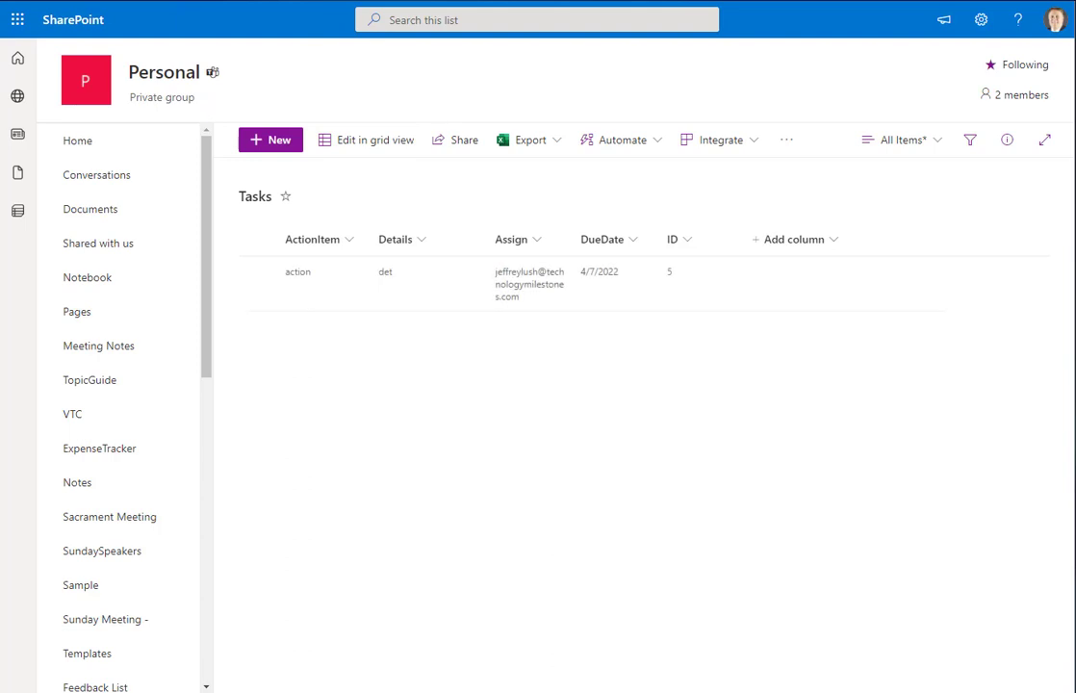
{"action": "key", "text": "ctrl+Tab"}
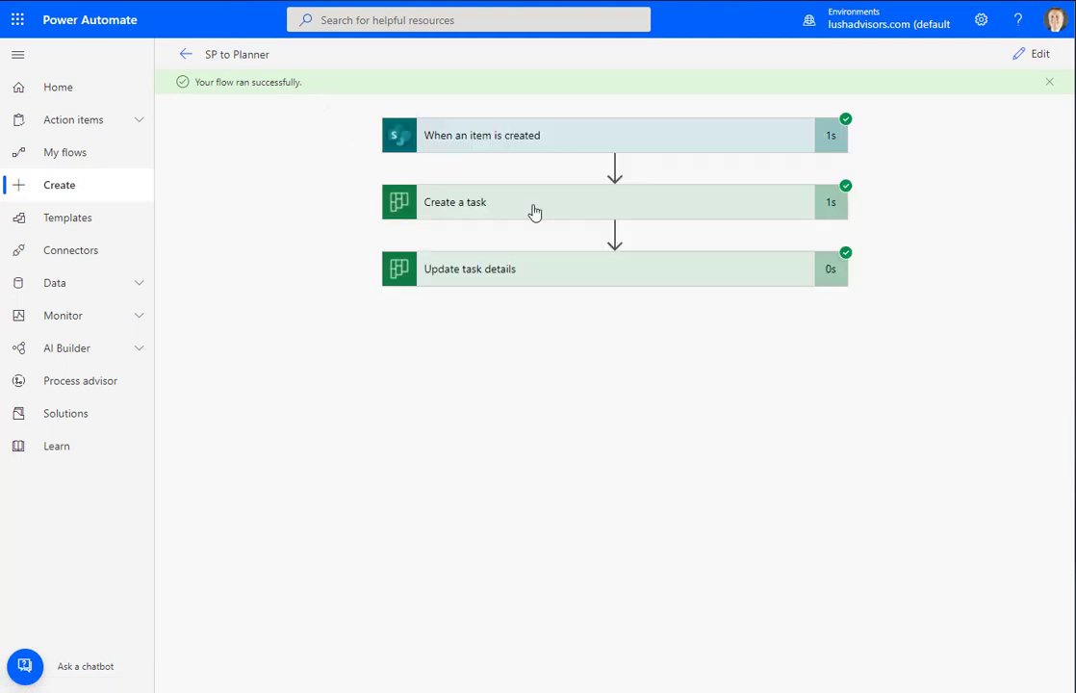
Expand the trigger, download its raw output JSON, then collapse the trigger again
{"action": "left_click", "coordinate": [502, 144]}
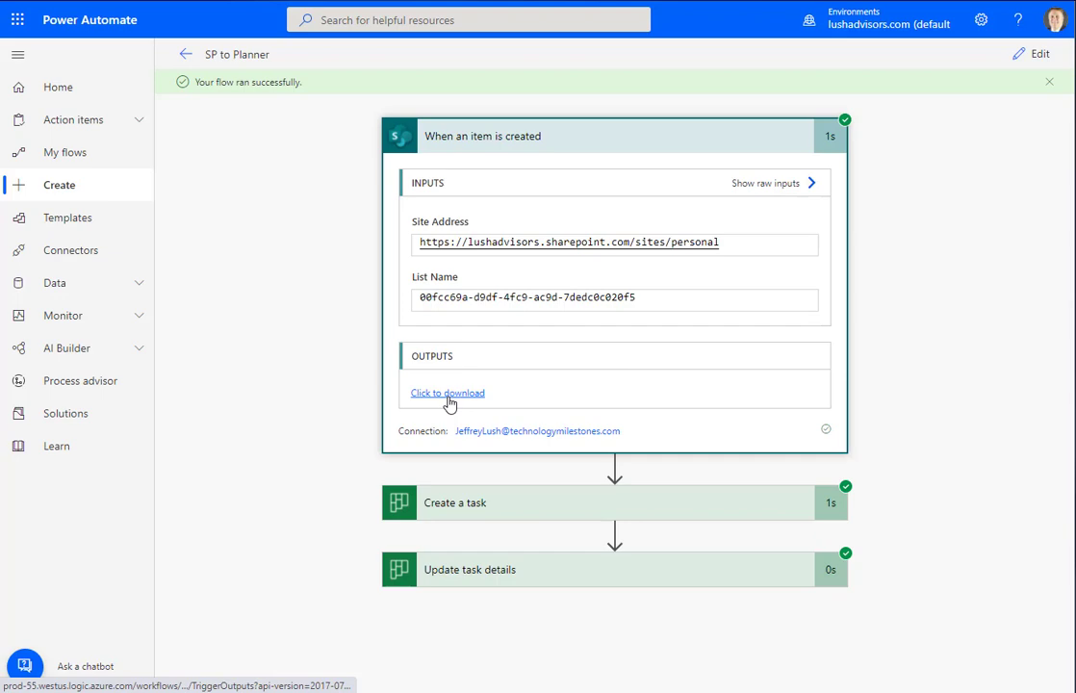
{"action": "left_click", "coordinate": [454, 394]}
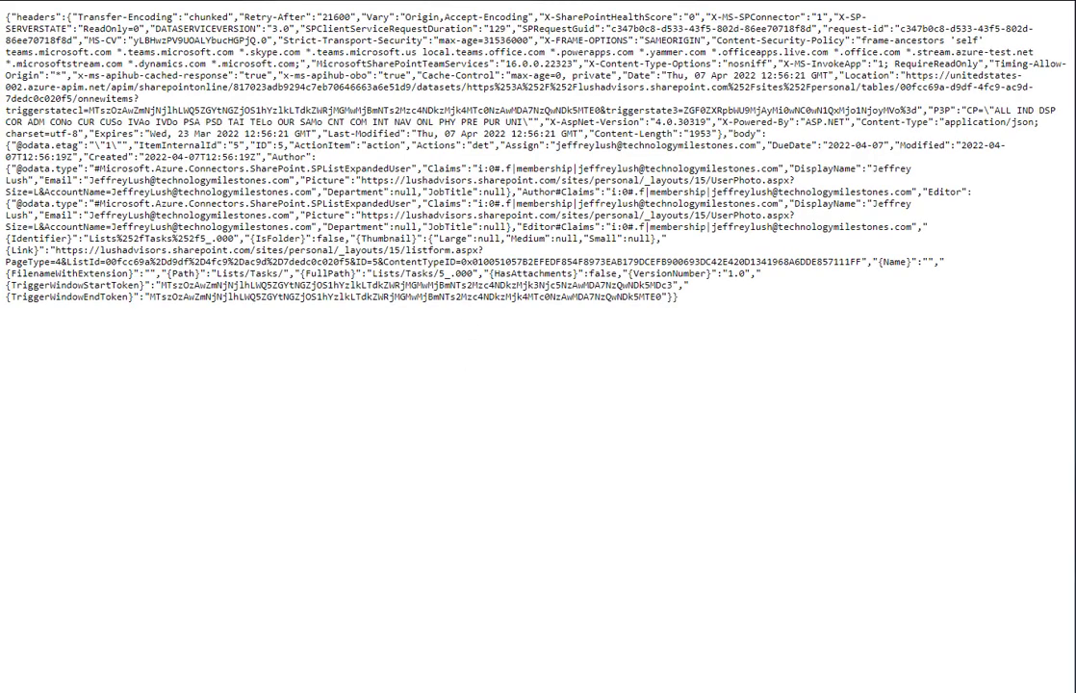
{"action": "key", "text": "ctrl+w"}
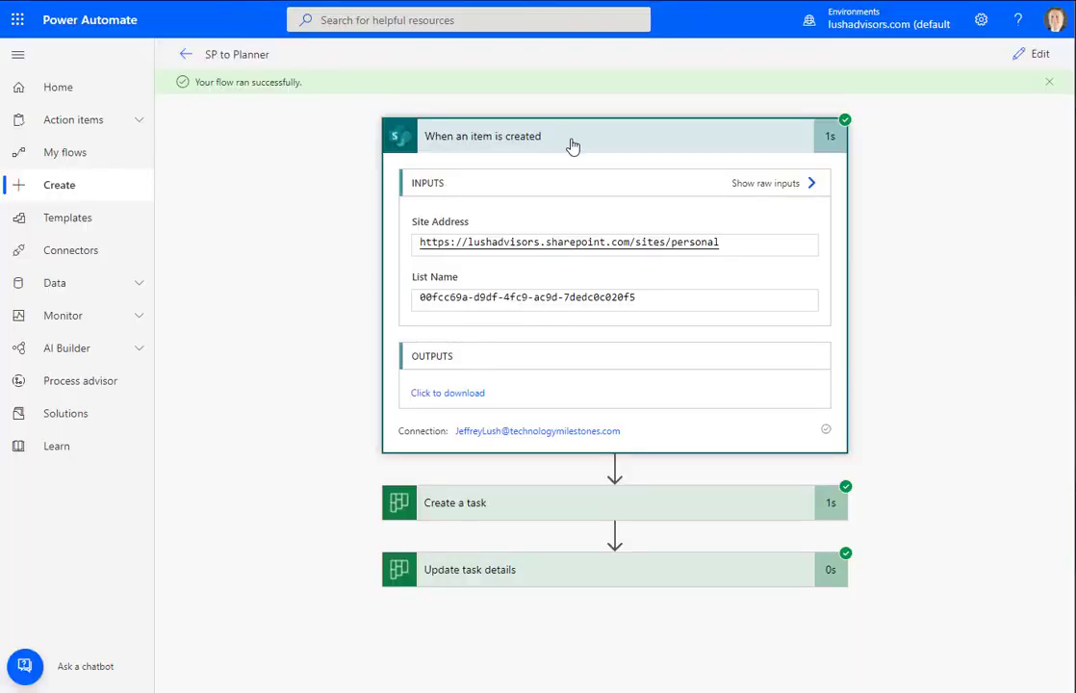
{"action": "left_click", "coordinate": [571, 144]}
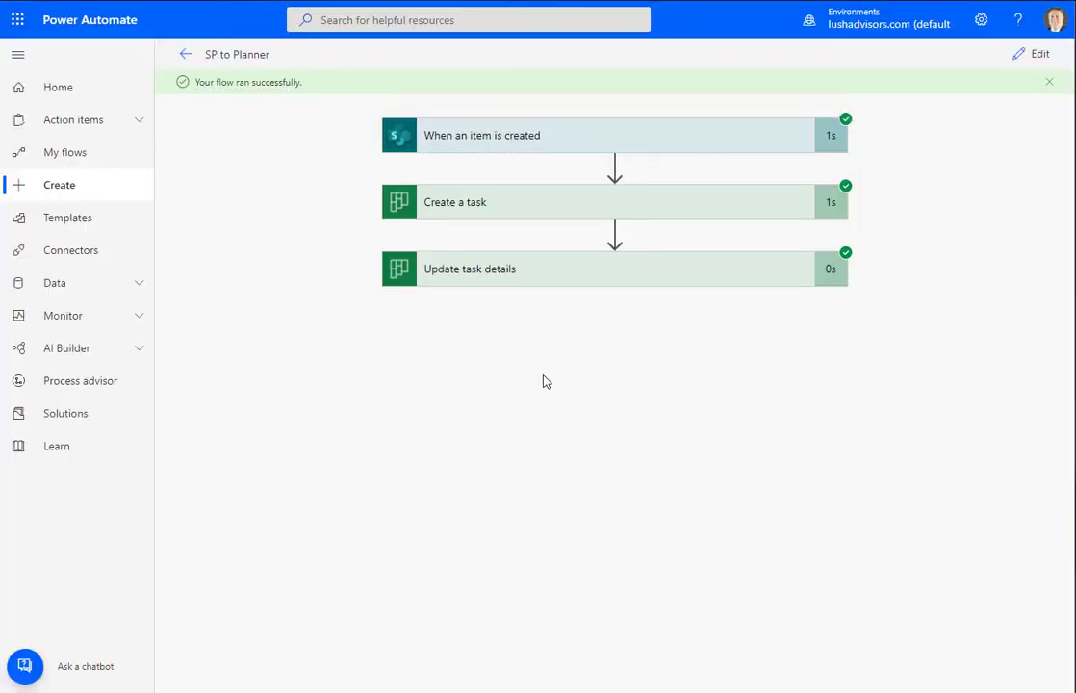
Review Create a task's outputs, then go to Planner and dismiss the open task
{"action": "left_click", "coordinate": [575, 214]}
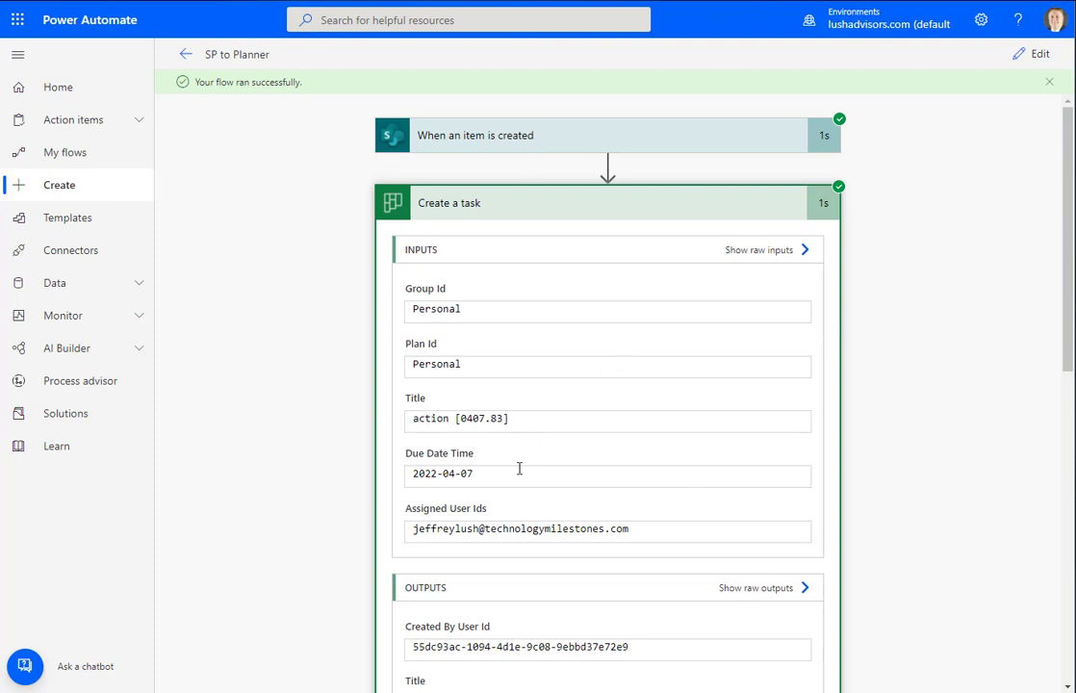
{"action": "scroll", "coordinate": [544, 451], "scroll_direction": "down", "scroll_amount": 3}
{"action": "scroll", "coordinate": [574, 459], "scroll_direction": "down", "scroll_amount": 2}
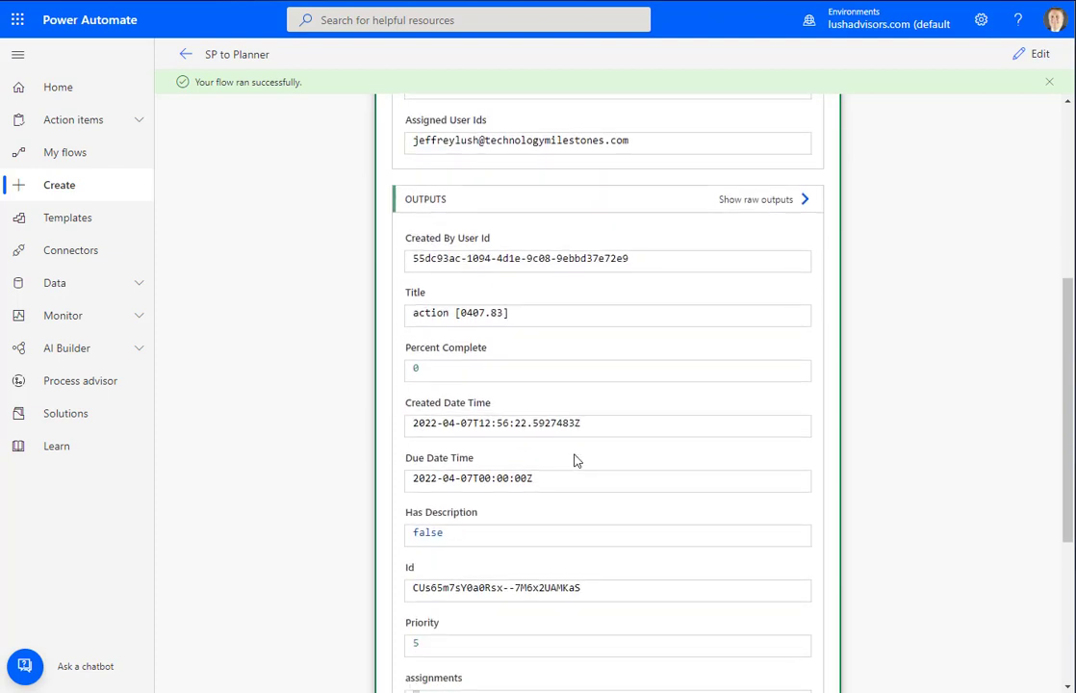
{"action": "scroll", "coordinate": [575, 460], "scroll_direction": "down", "scroll_amount": 3}
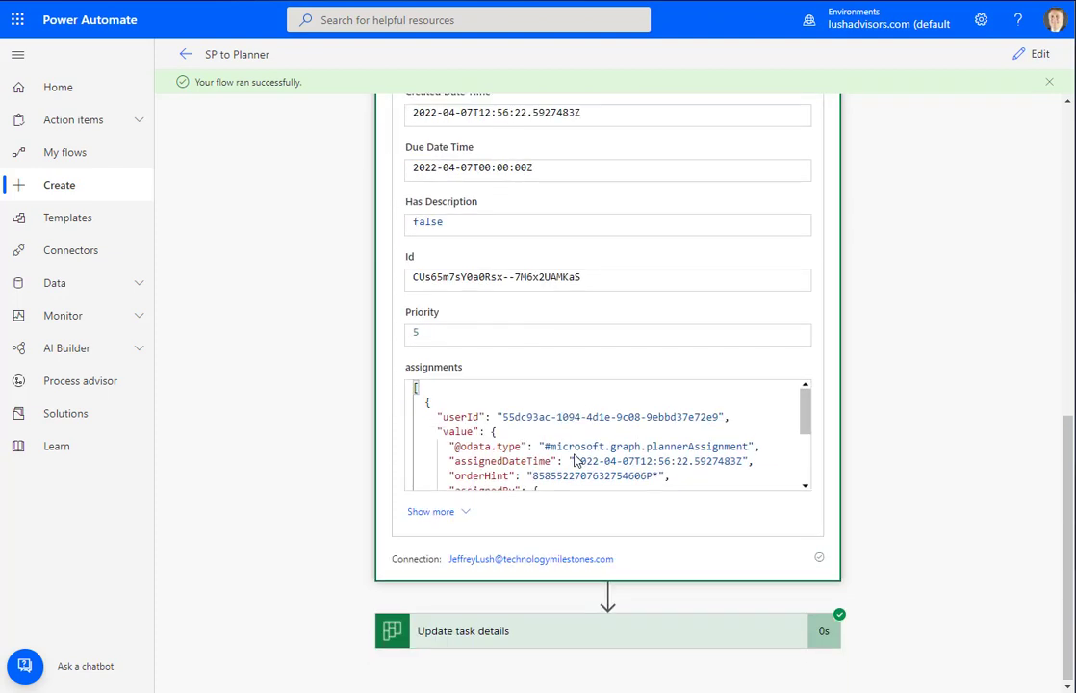
{"action": "scroll", "coordinate": [574, 460], "scroll_direction": "down", "scroll_amount": 3}
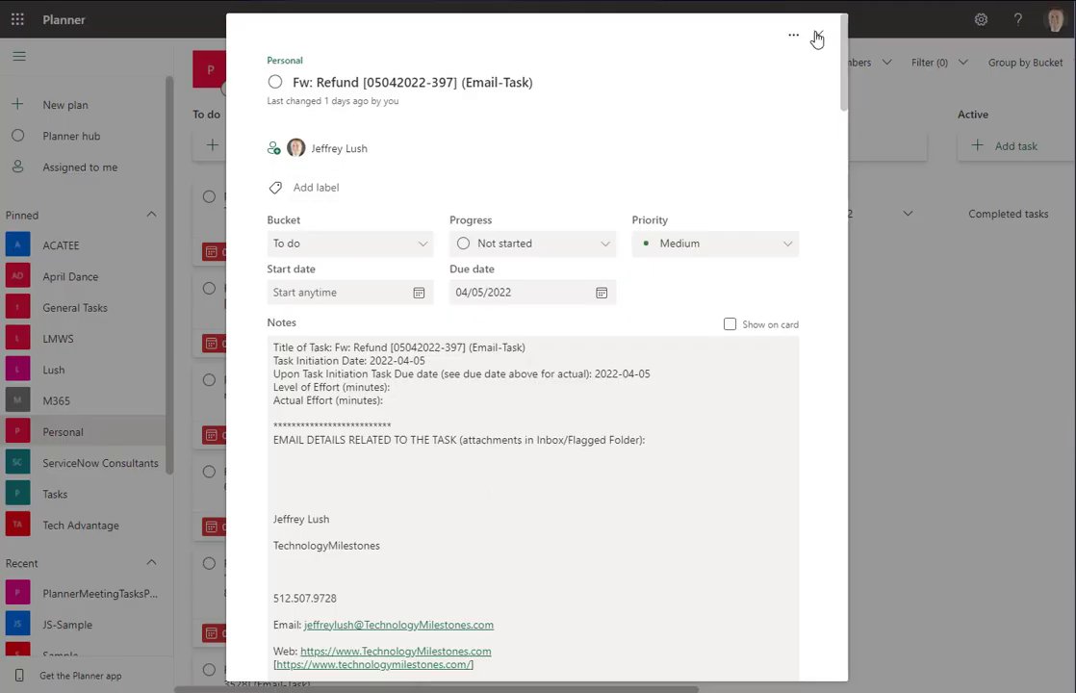
{"action": "left_click", "coordinate": [818, 36]}
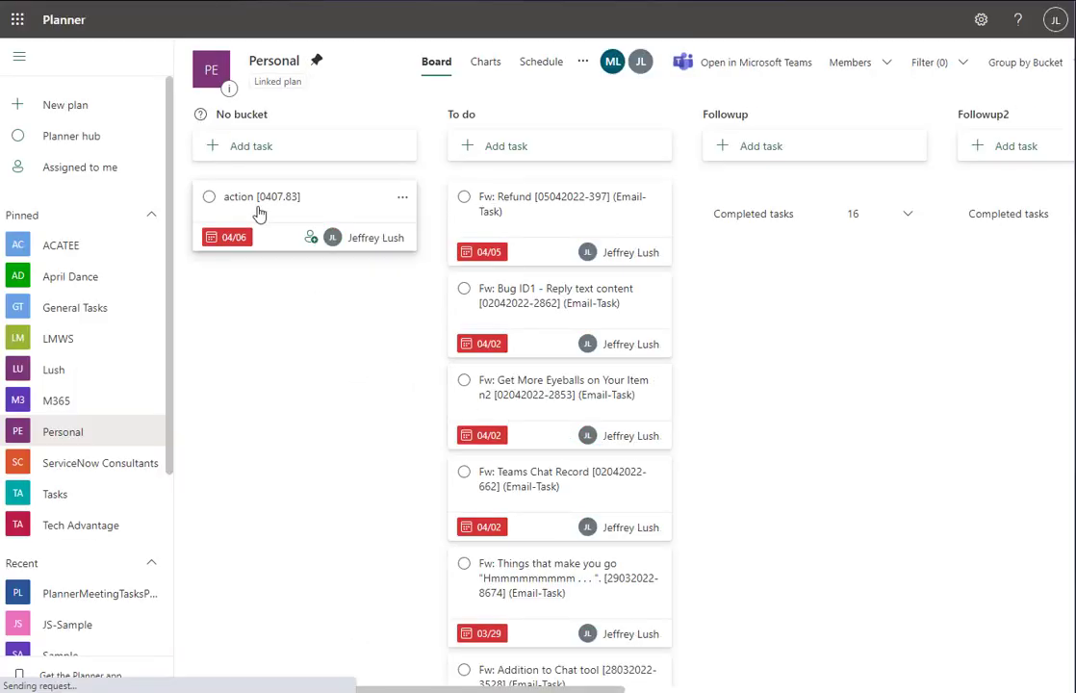
Open action [0407.83], inspect the notes' raw creation date, 'action' and 'det' text, then close it
{"action": "left_click", "coordinate": [344, 211]}
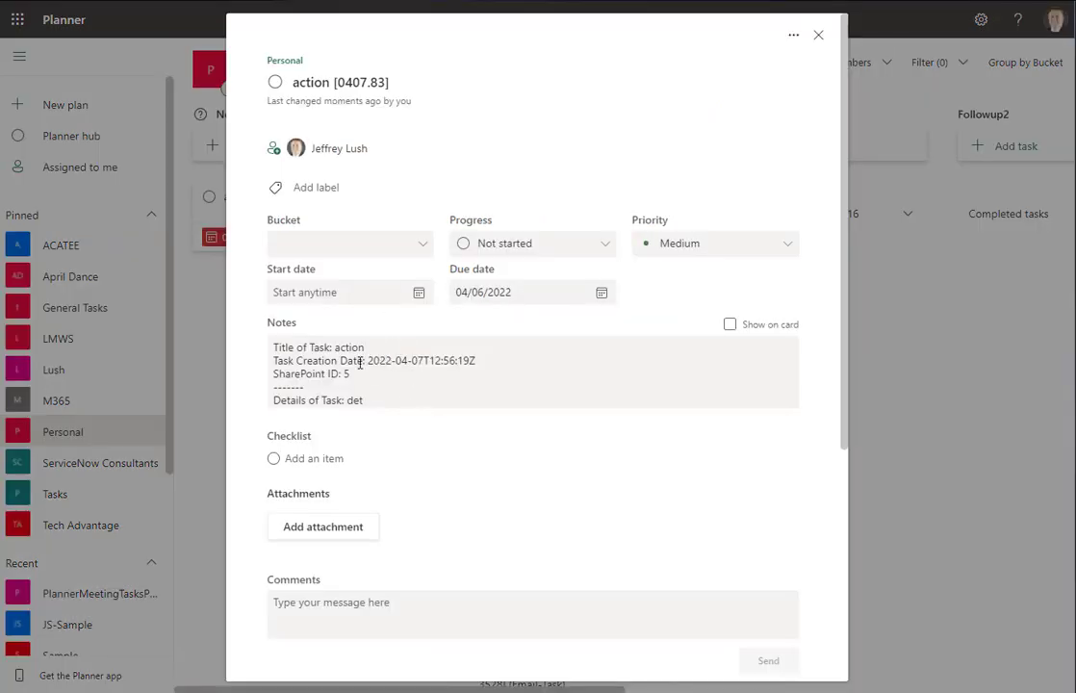
{"action": "left_click", "coordinate": [368, 360]}
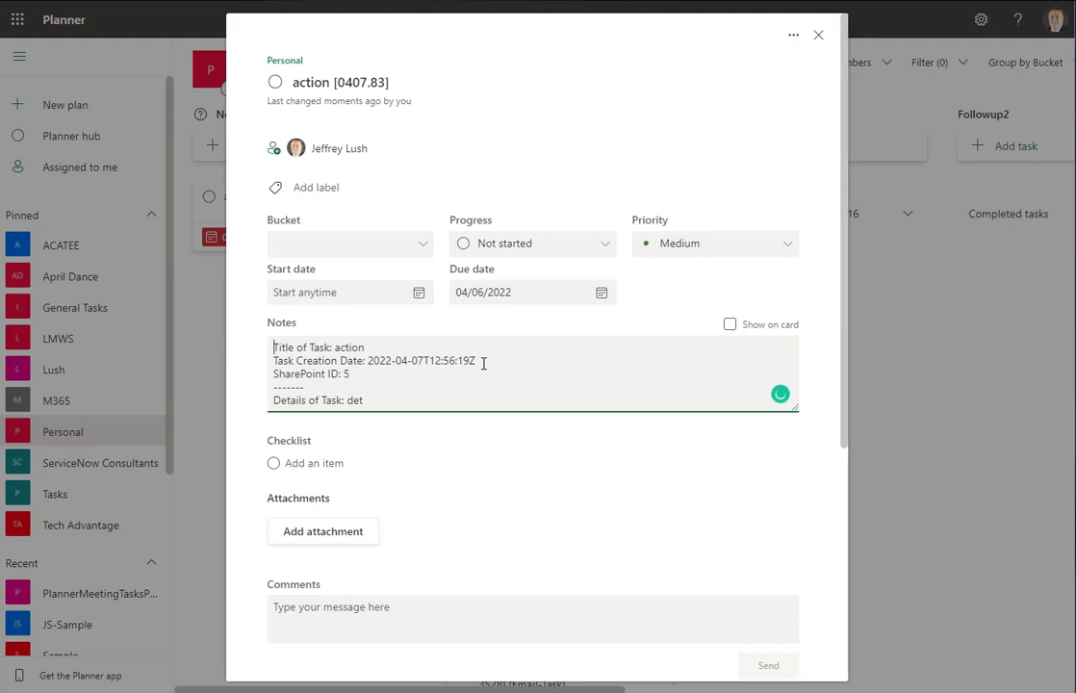
{"action": "left_click_drag", "start_coordinate": [483, 363], "coordinate": [369, 360]}
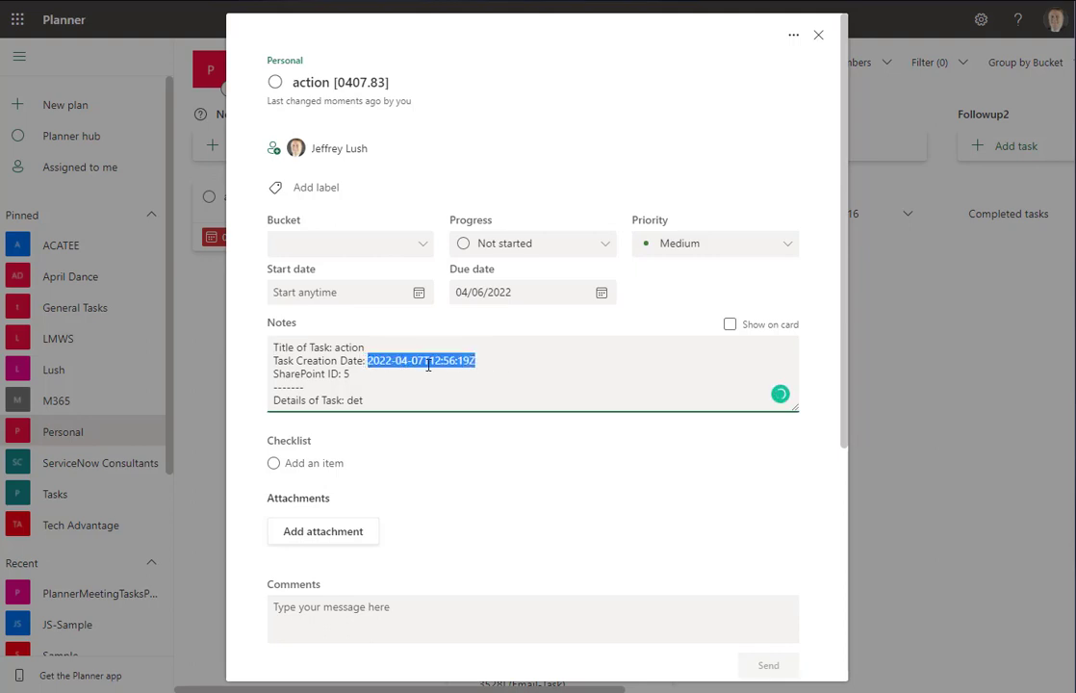
{"action": "left_click", "coordinate": [354, 85]}
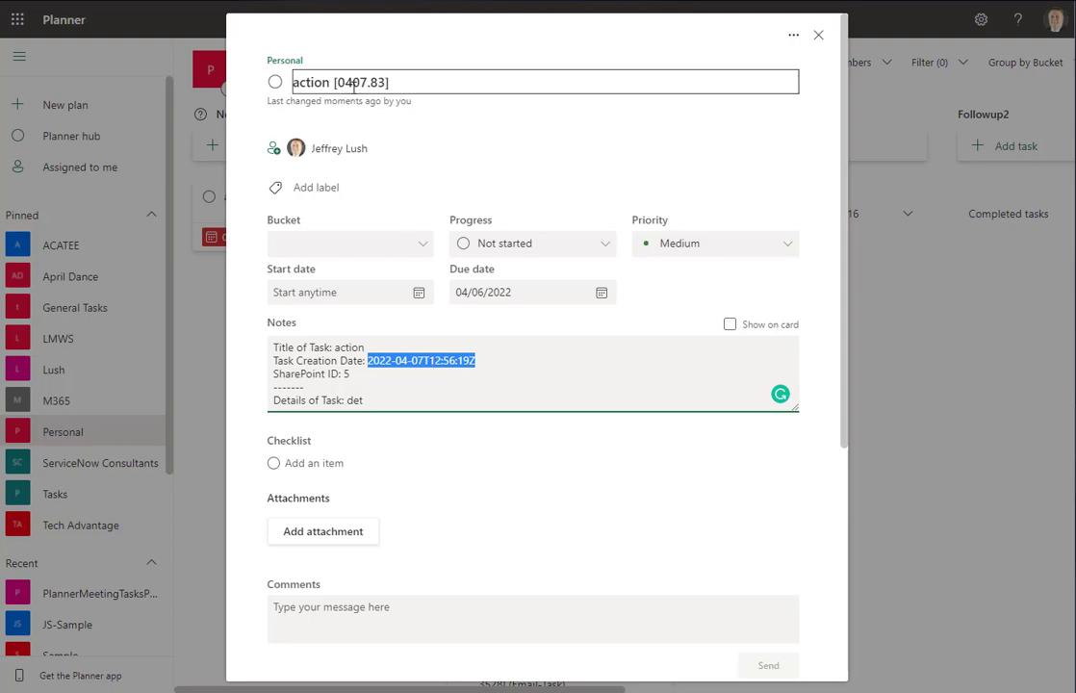
{"action": "double_click", "coordinate": [347, 347]}
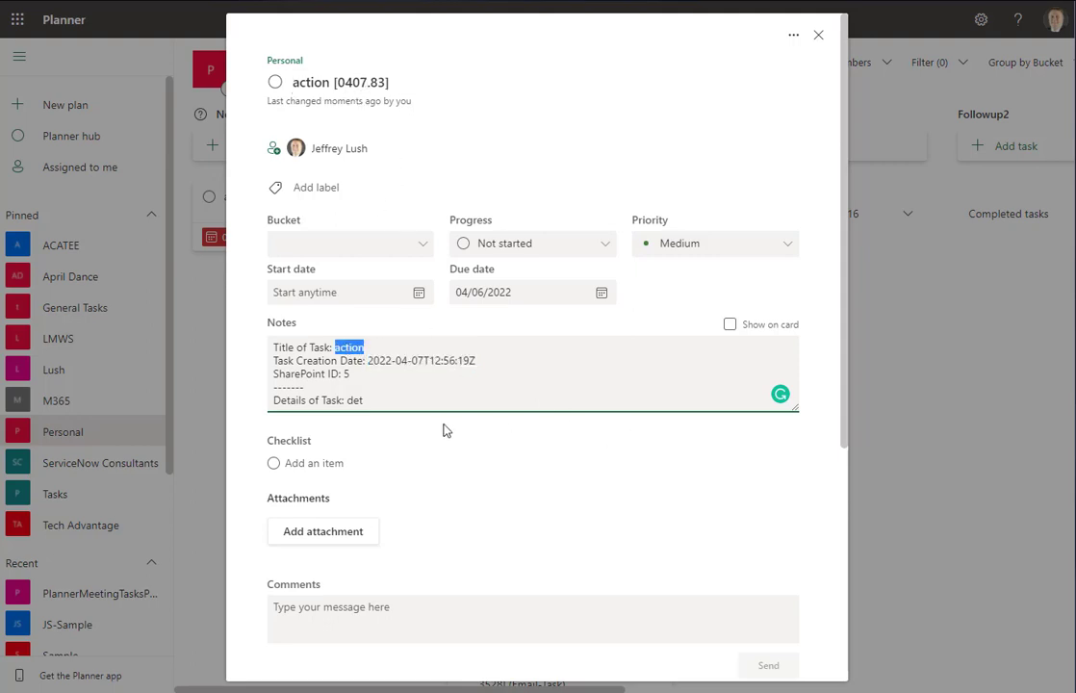
{"action": "double_click", "coordinate": [353, 400]}
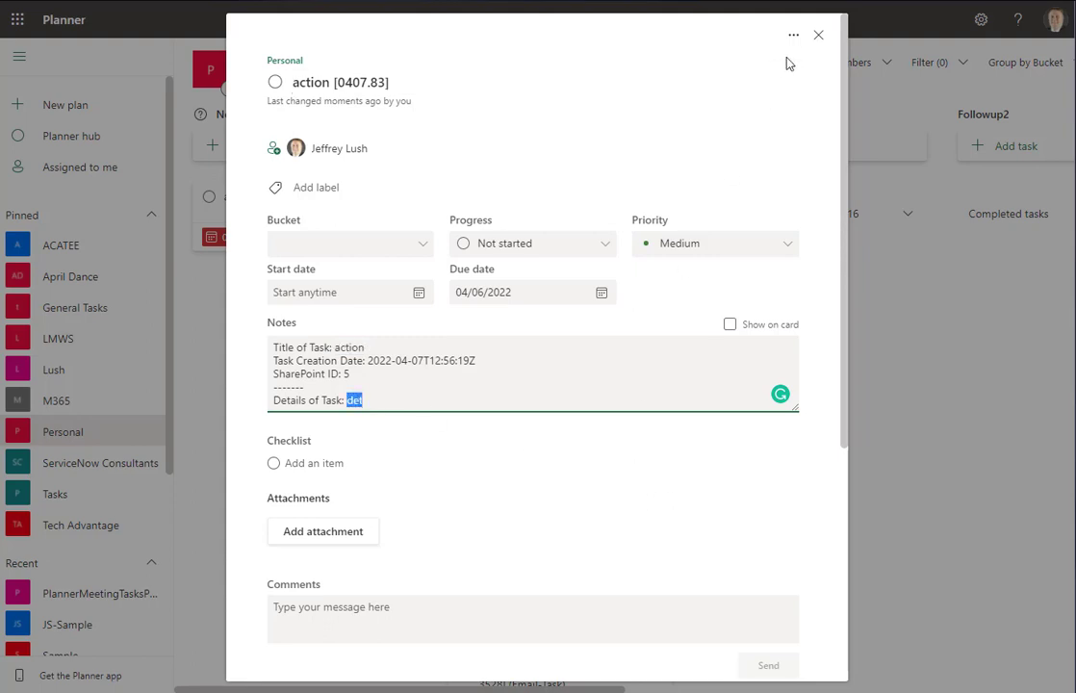
{"action": "left_click", "coordinate": [818, 38]}
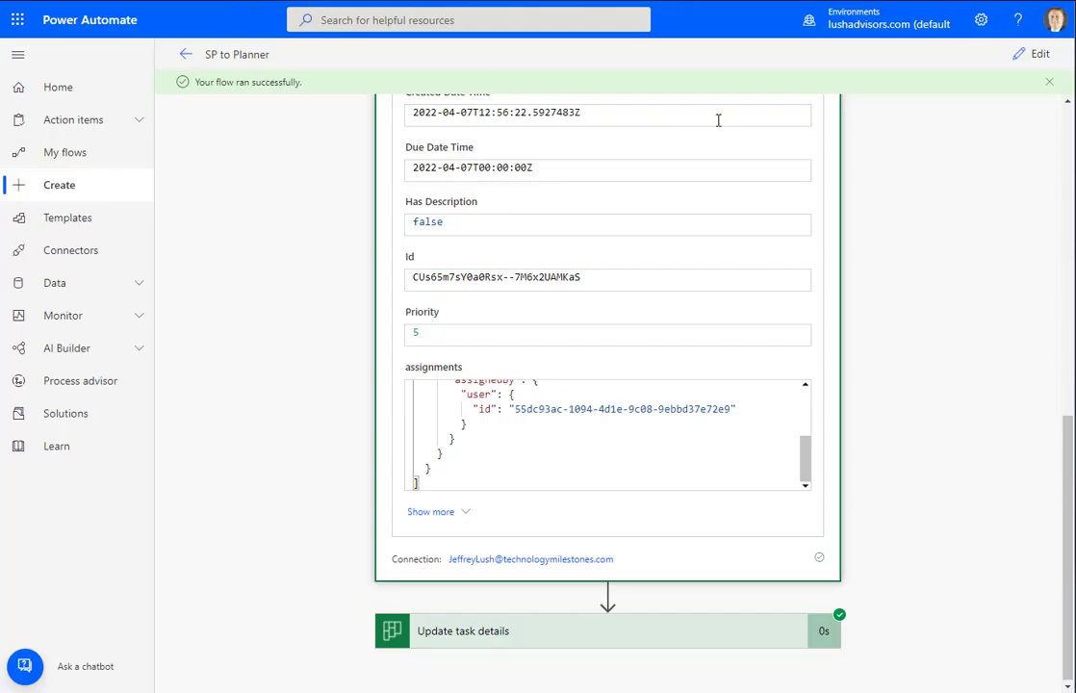
Set the Create a task step's Bucket Id to To do, then expand Update task details
{"action": "left_click", "coordinate": [1037, 55]}
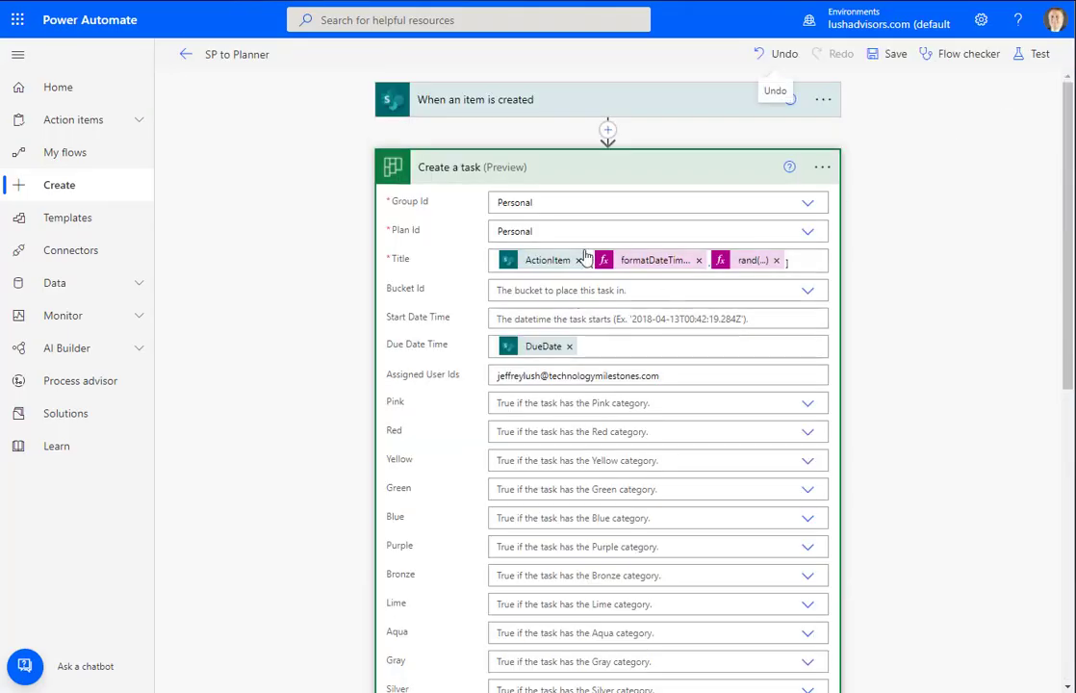
{"action": "left_click", "coordinate": [809, 297]}
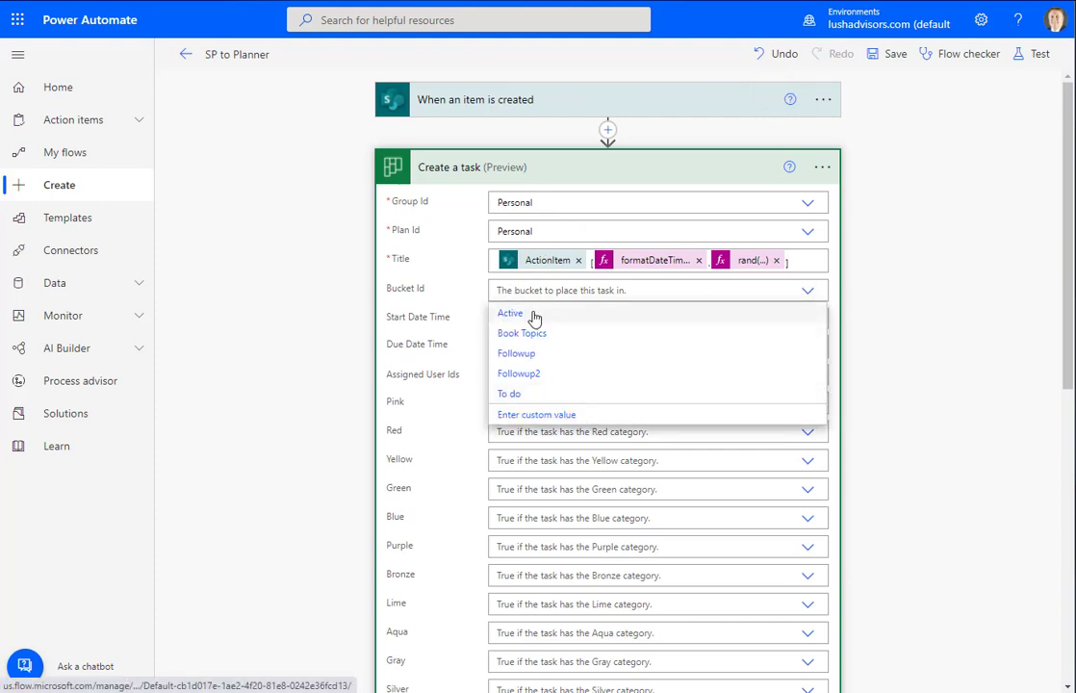
{"action": "left_click", "coordinate": [527, 395]}
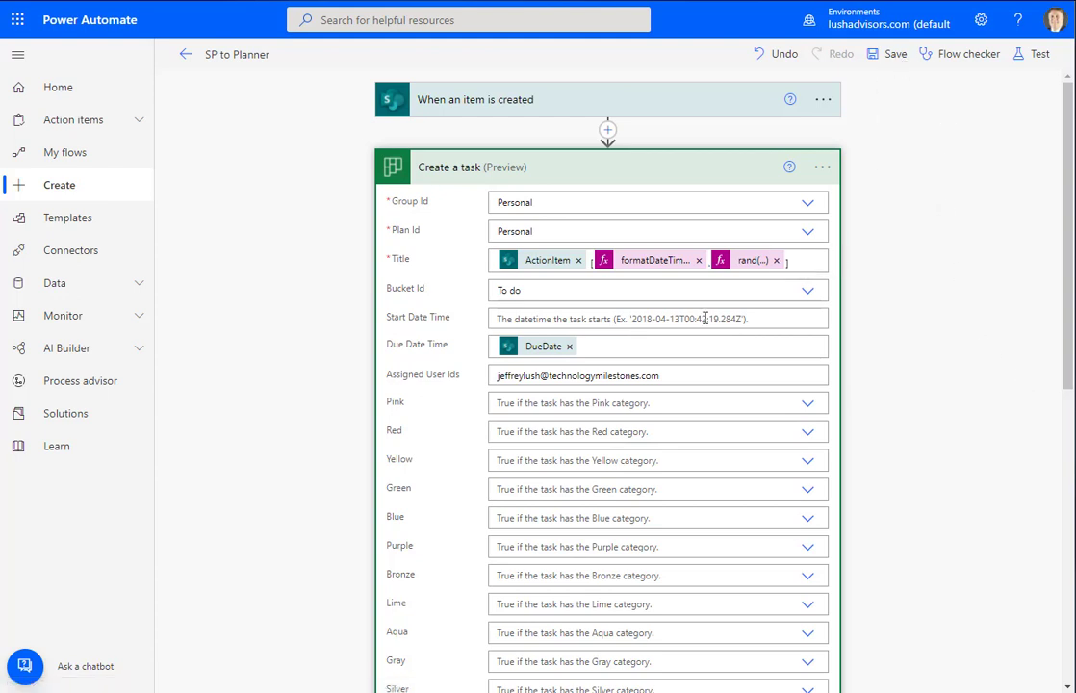
{"action": "left_click", "coordinate": [568, 173]}
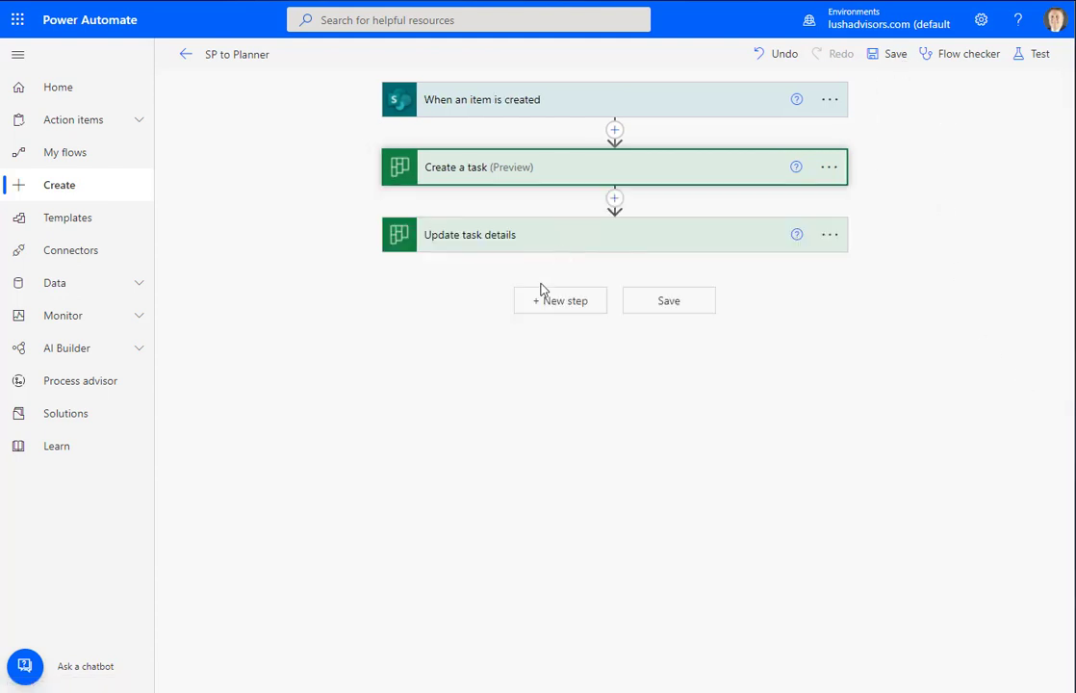
{"action": "left_click", "coordinate": [539, 234]}
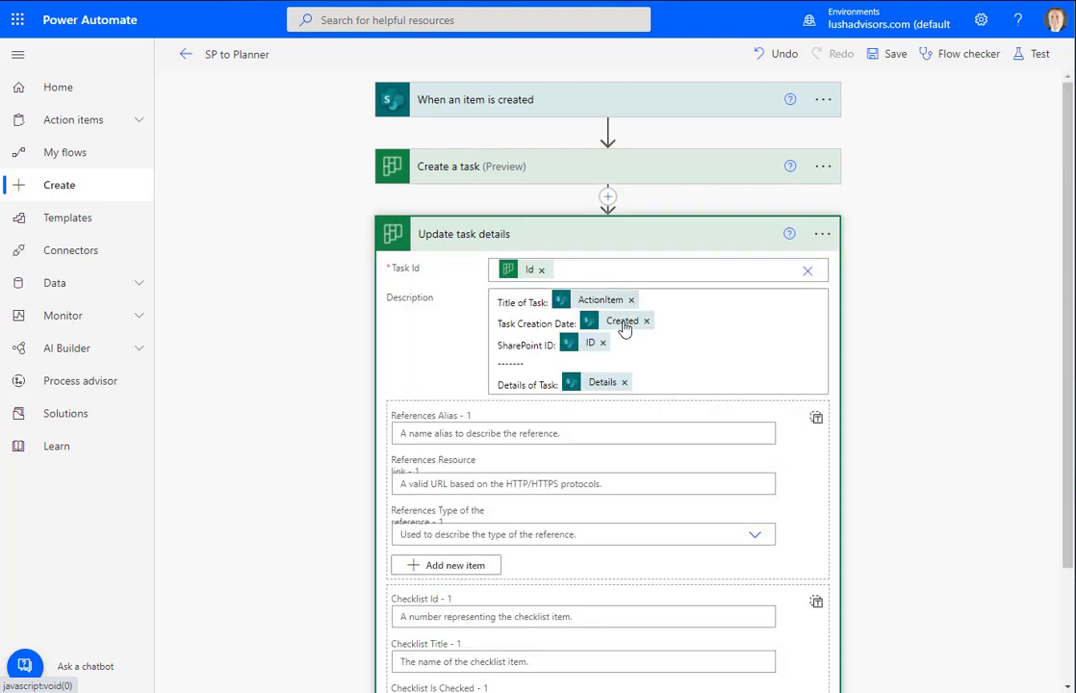
Replace Created after Task Creation Date with formatDateTime(utcNow(),'MMddyyyy') and save the flow
{"action": "left_click", "coordinate": [646, 321]}
{"action": "left_click", "coordinate": [592, 320]}
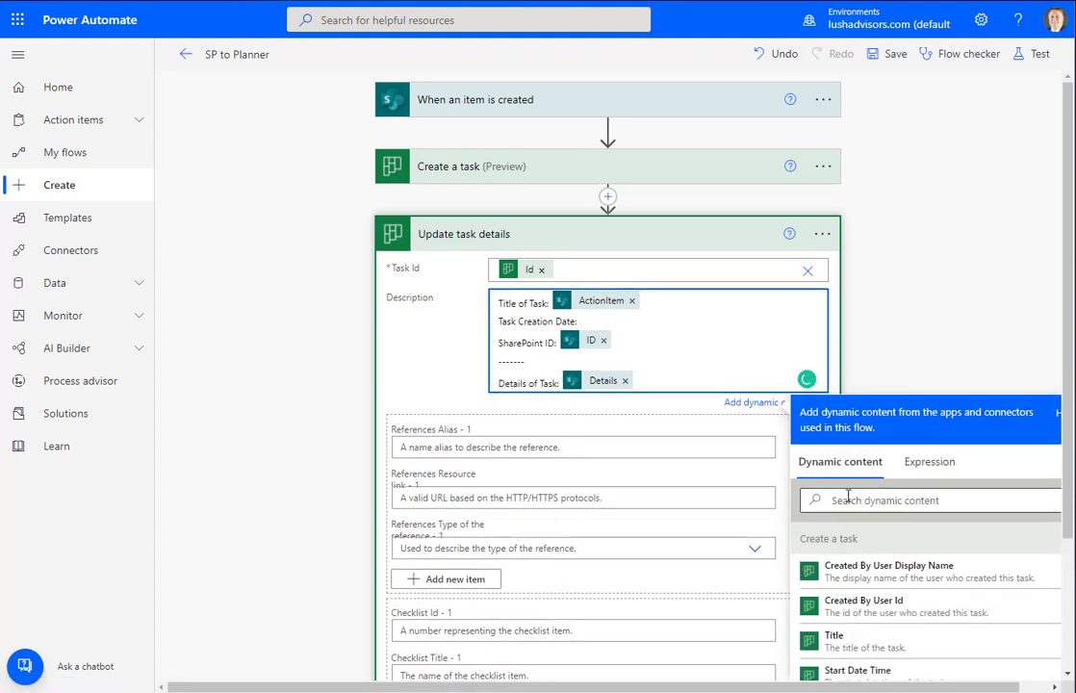
{"action": "left_click", "coordinate": [928, 466]}
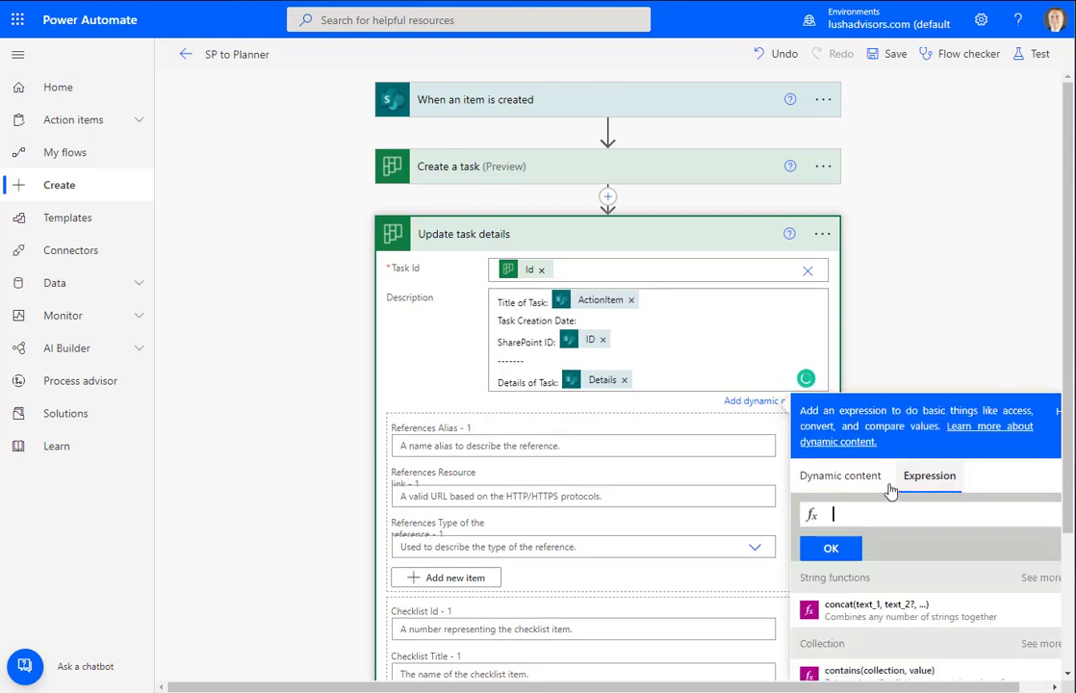
{"action": "type", "text": "f"}
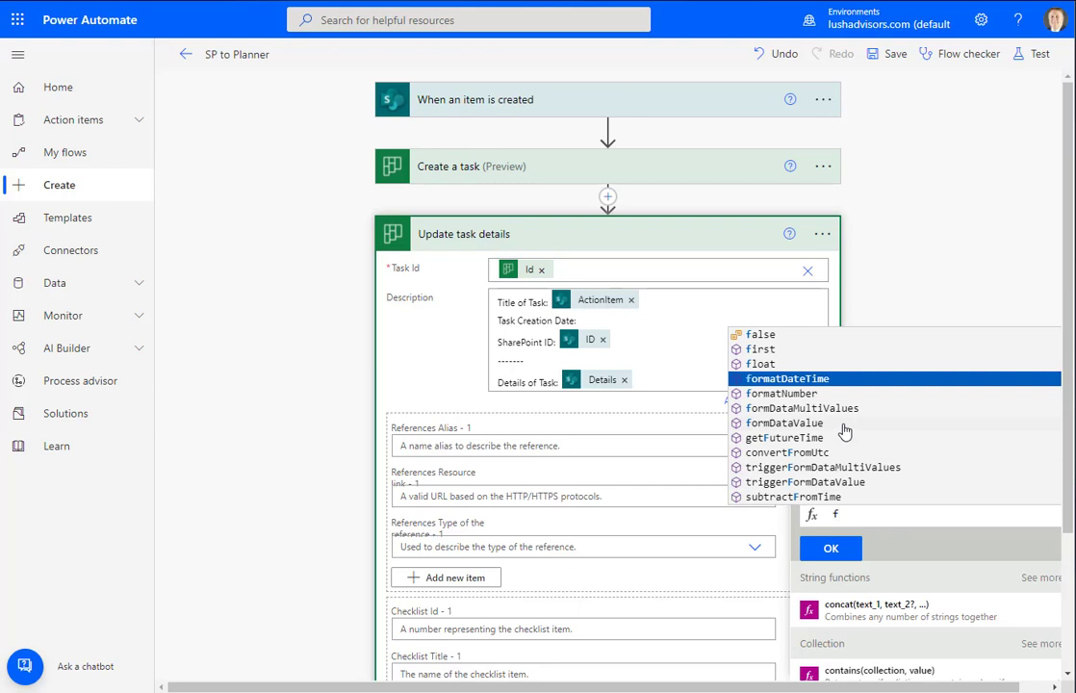
{"action": "key", "text": "Return"}
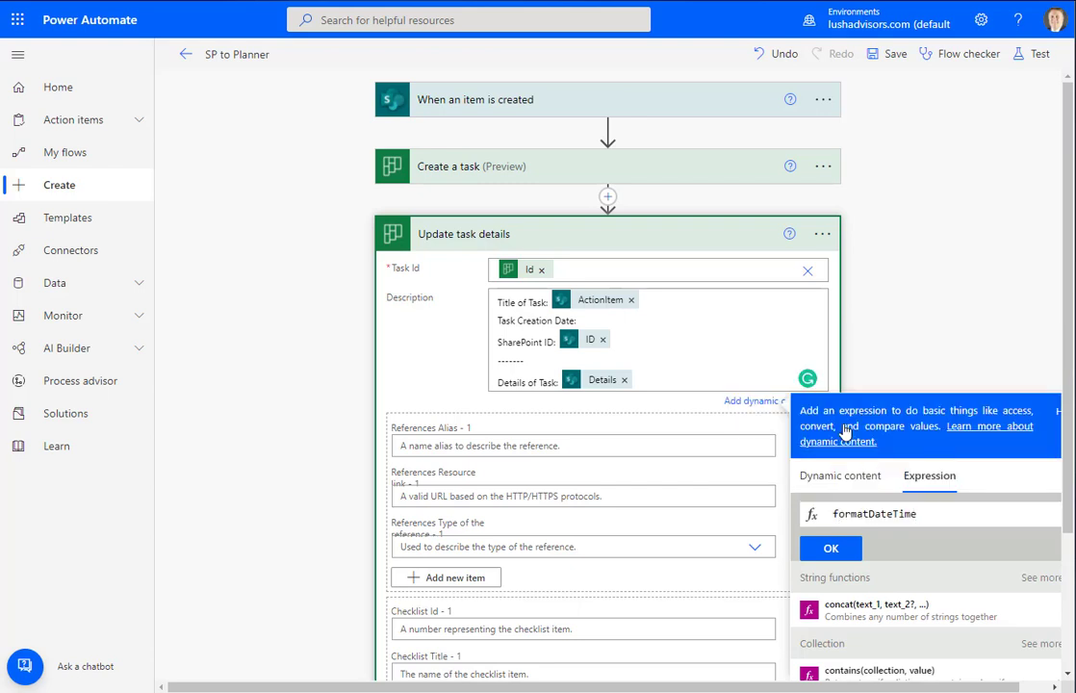
{"action": "type", "text": "("}
{"action": "type", "text": "utc"}
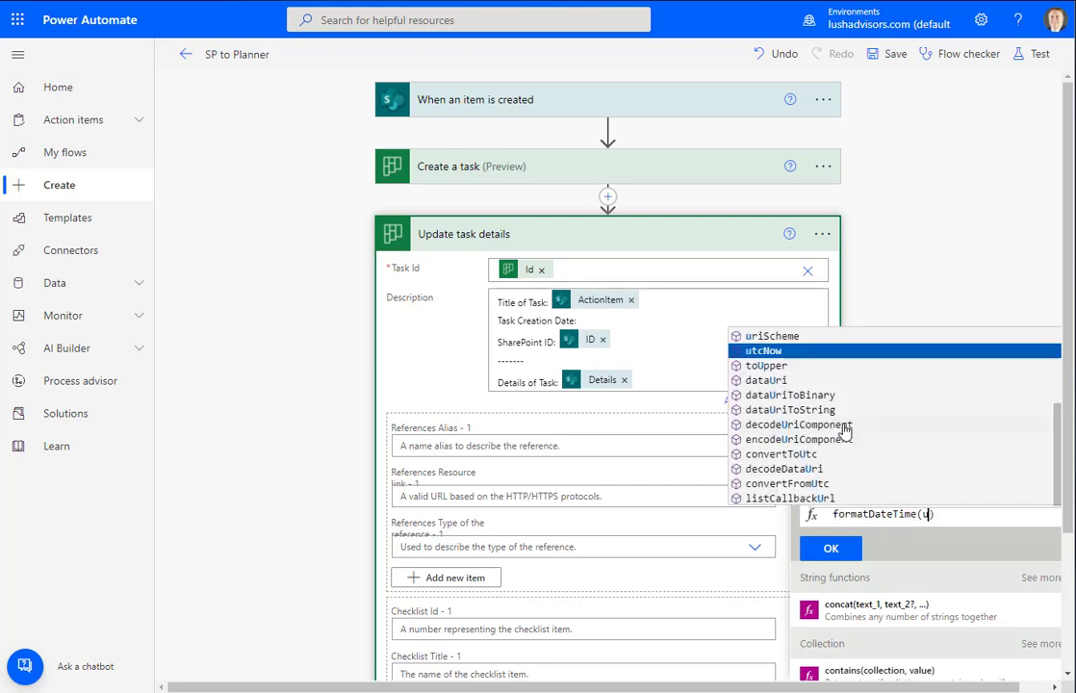
{"action": "key", "text": "Return"}
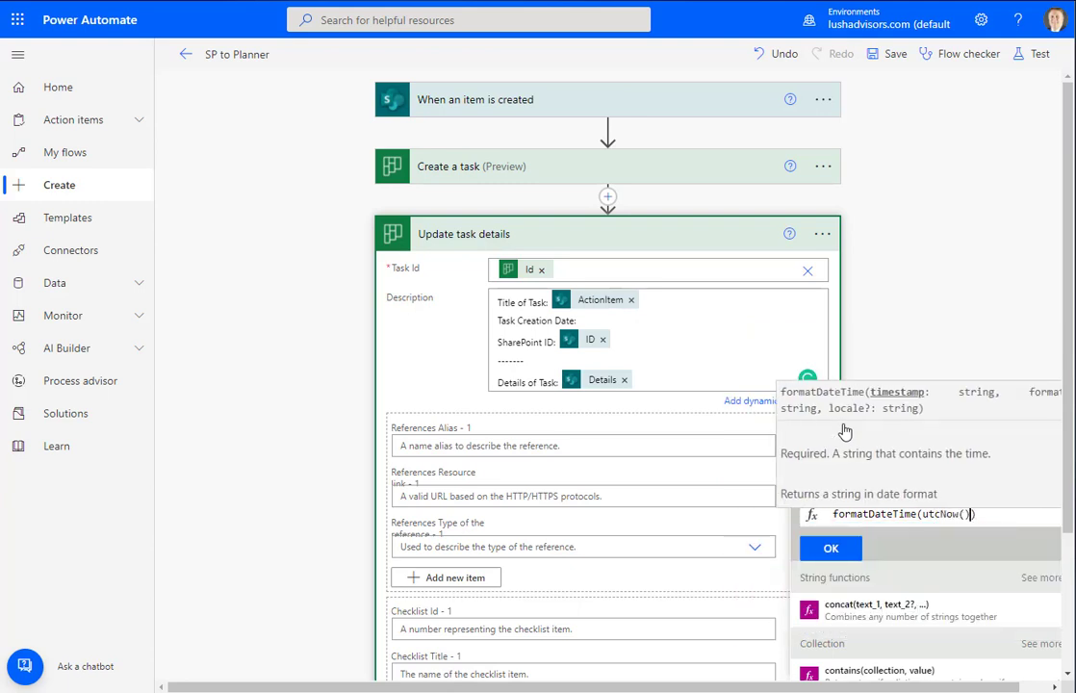
{"action": "type", "text": ","}
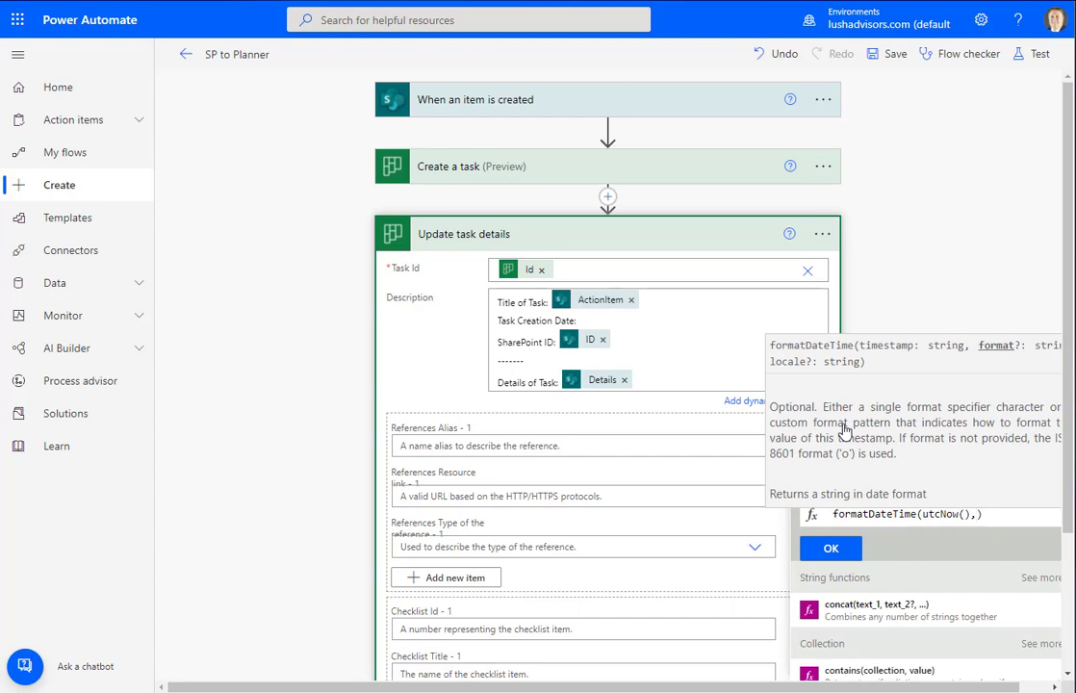
{"action": "type", "text": "'"}
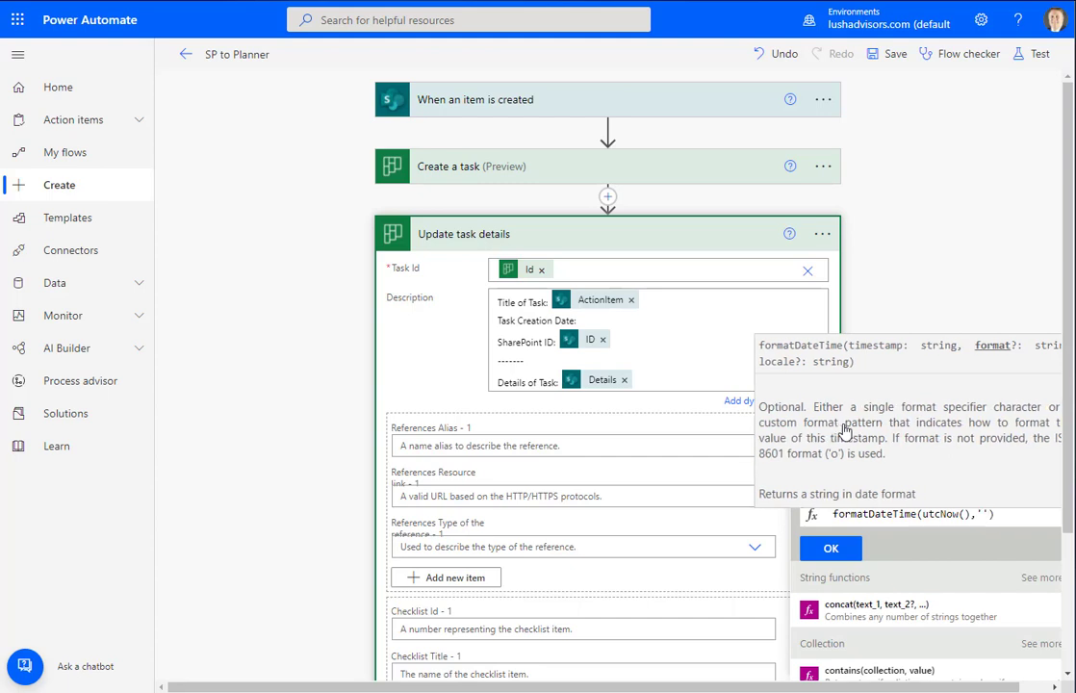
{"action": "type", "text": "MM"}
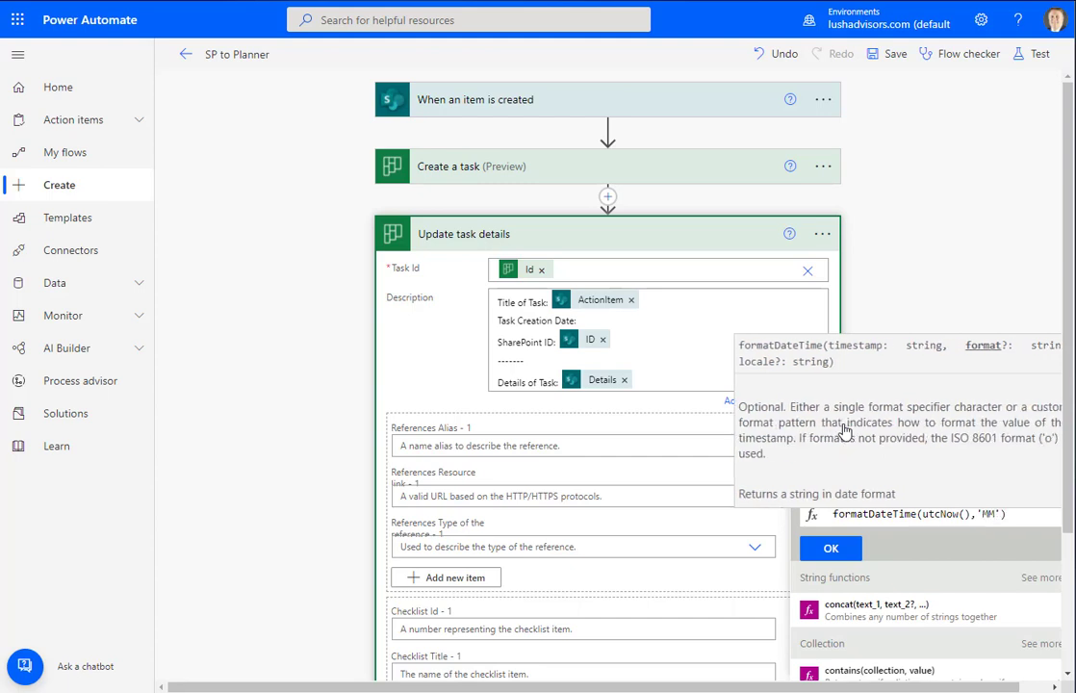
{"action": "type", "text": "ddyyy"}
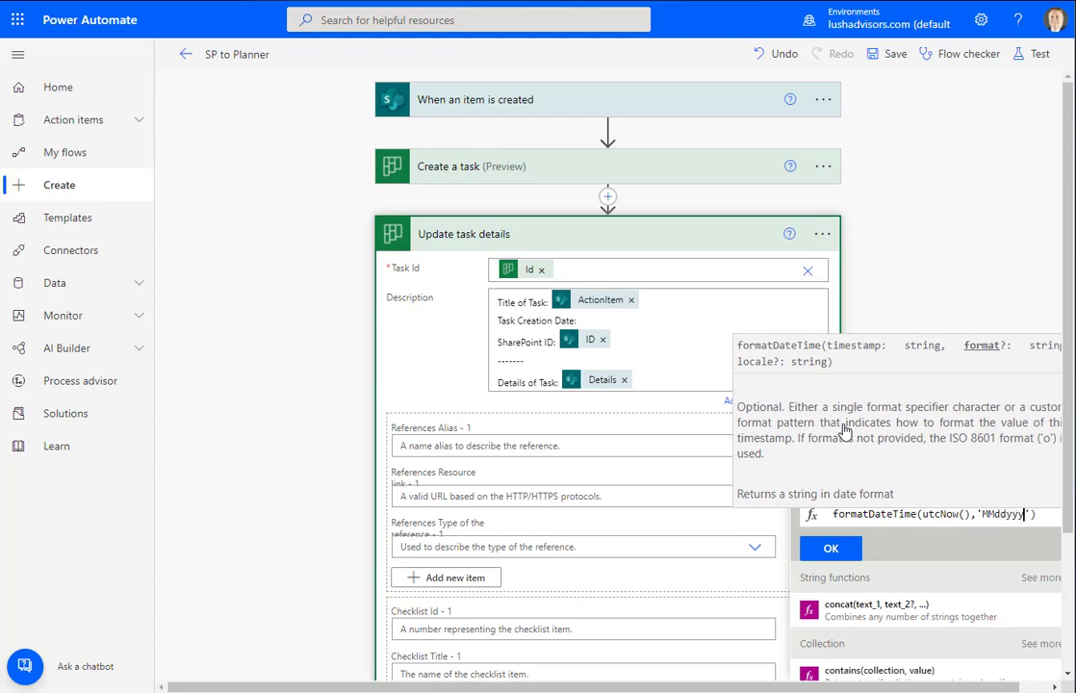
{"action": "type", "text": "y"}
{"action": "left_click", "coordinate": [849, 558]}
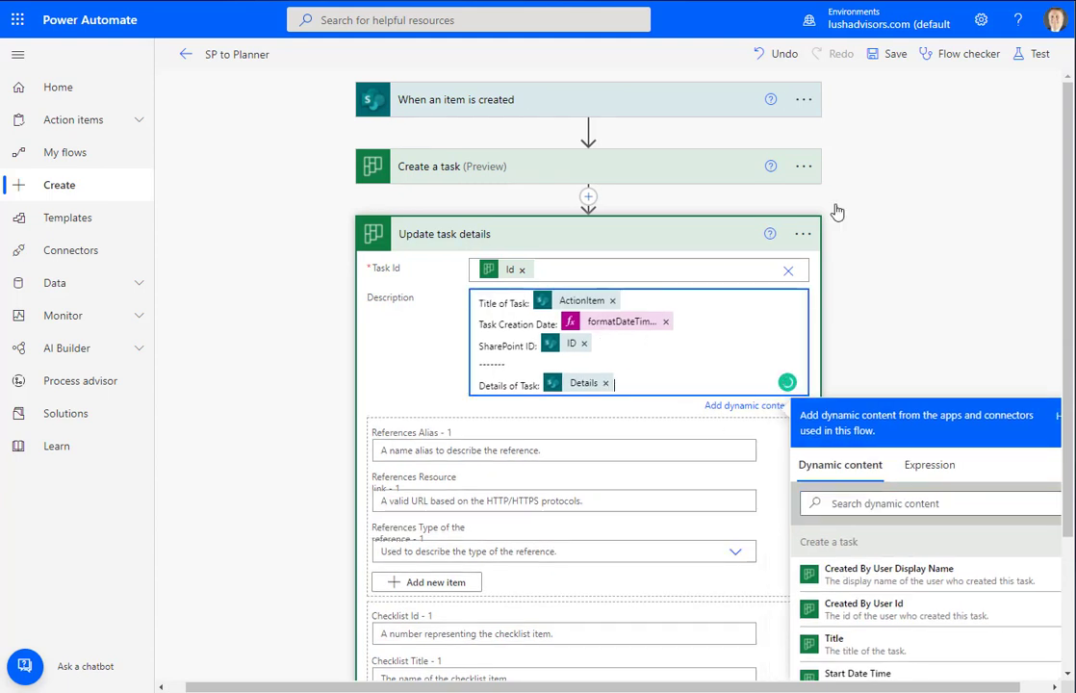
{"action": "left_click", "coordinate": [887, 54]}
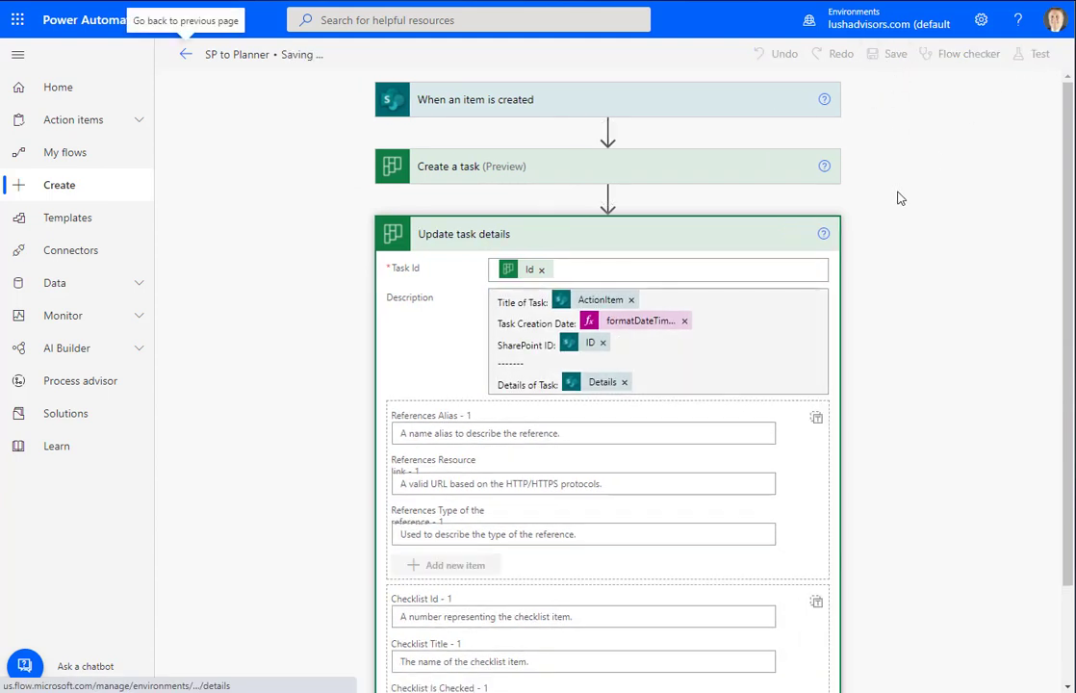
Start a manual test run of the SP to Planner flow
{"action": "left_click", "coordinate": [1036, 62]}
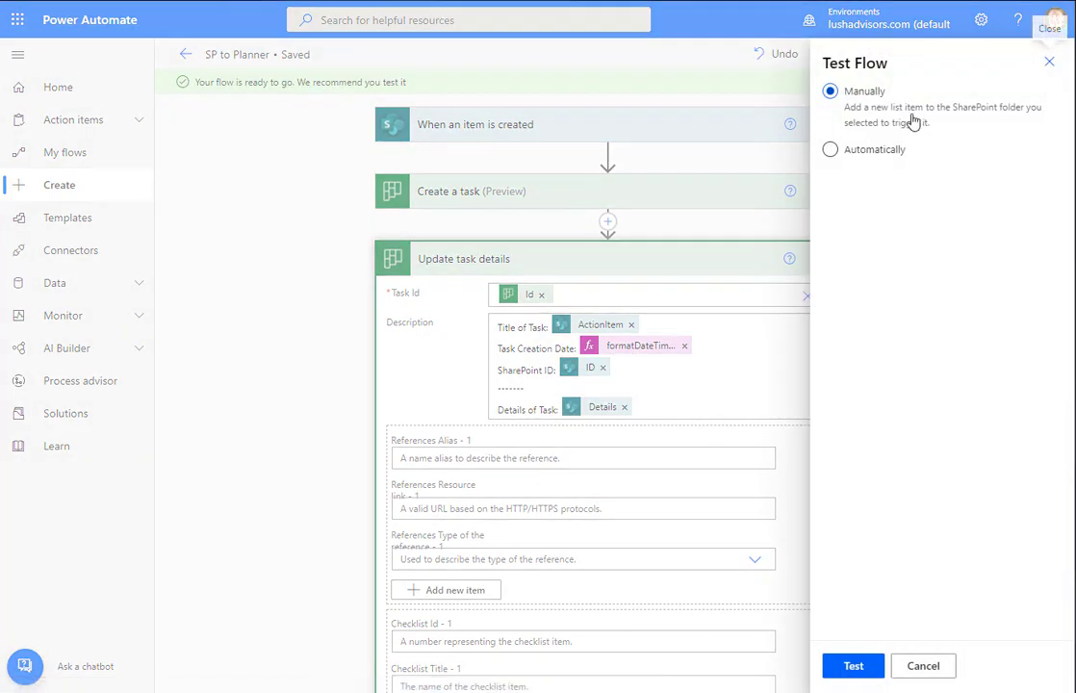
{"action": "left_click", "coordinate": [878, 666]}
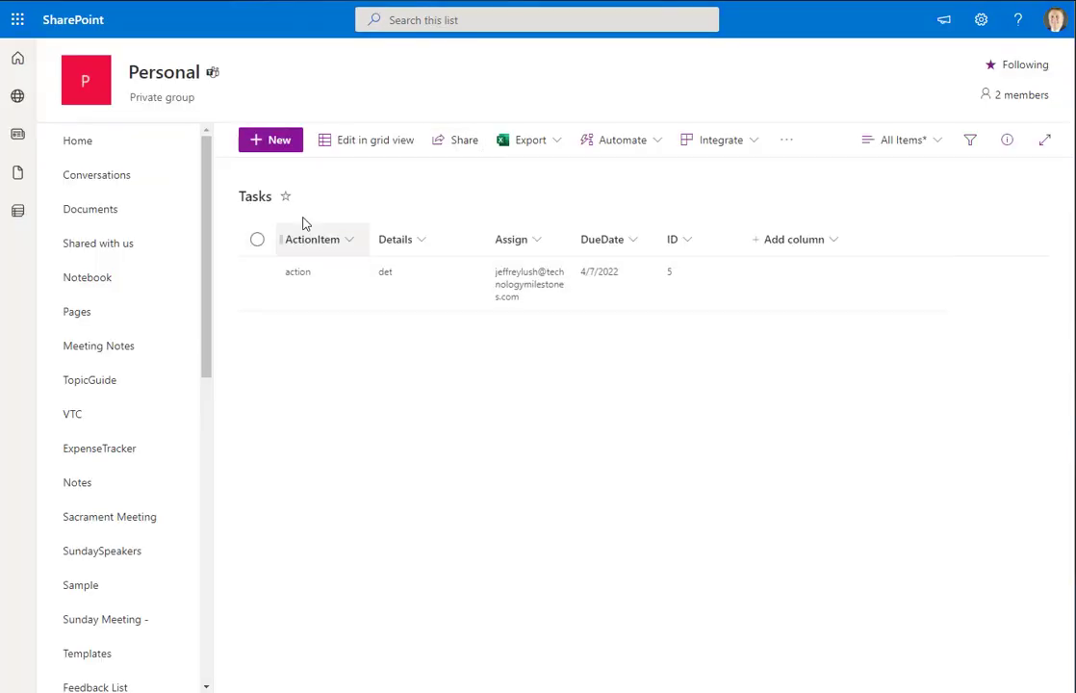
In grid view, add a new Tasks item 'action2' with Details 'details'
{"action": "left_click", "coordinate": [352, 143]}
{"action": "left_click", "coordinate": [311, 331]}
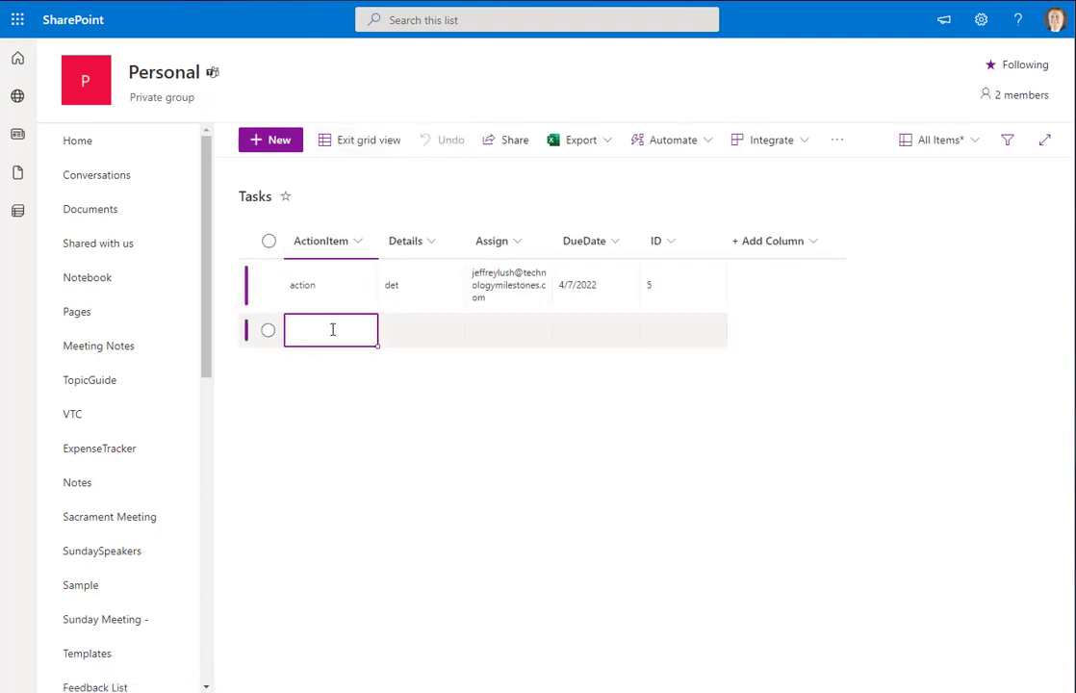
{"action": "type", "text": "action2"}
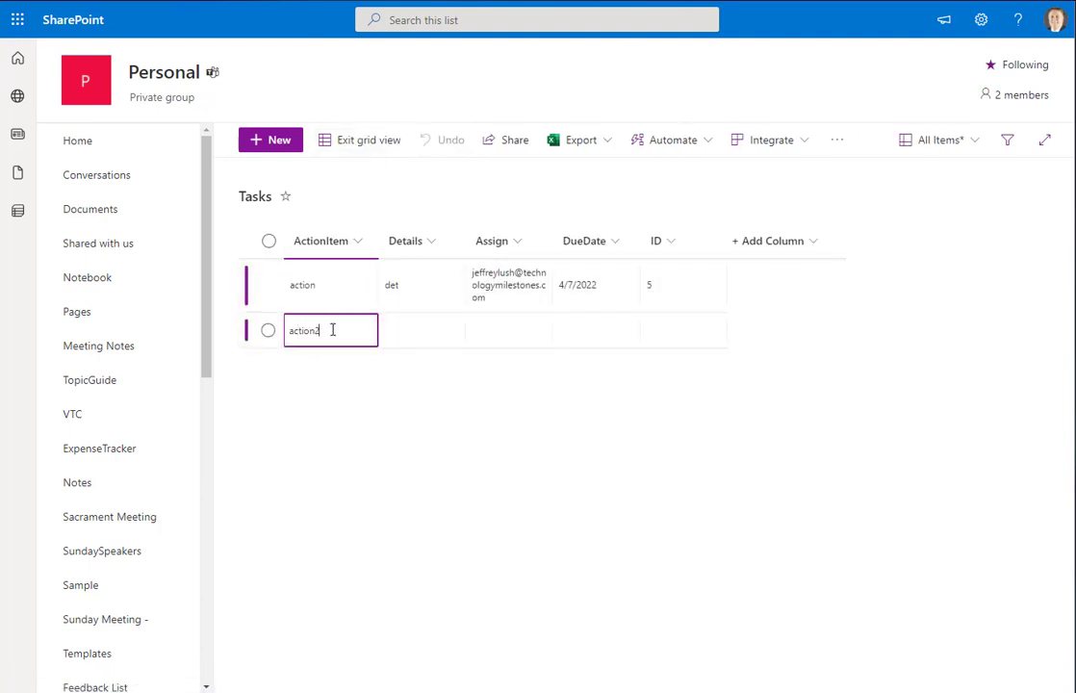
{"action": "key", "text": "Tab"}
{"action": "type", "text": "detail"}
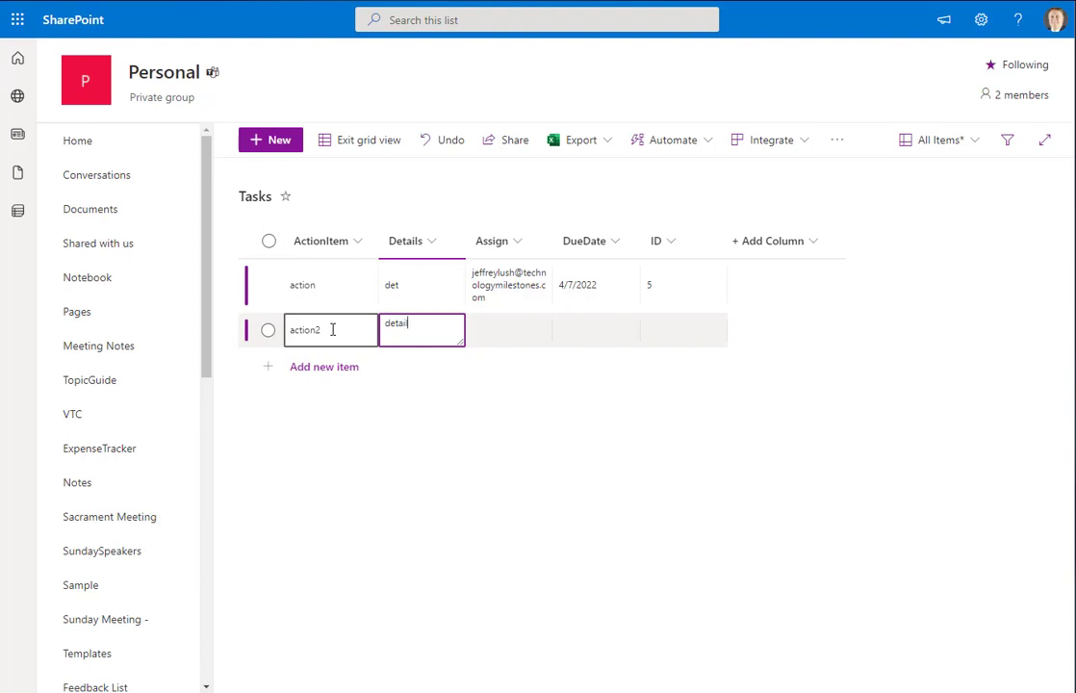
{"action": "type", "text": "s"}
{"action": "key", "text": "Tab"}
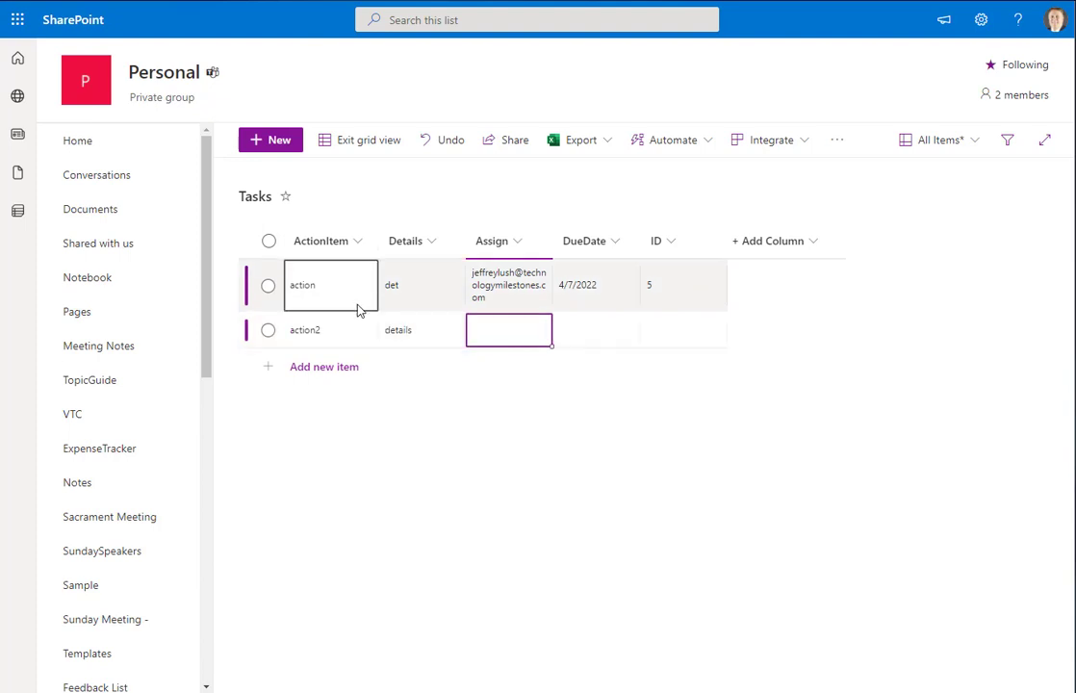
Copy the first item's assignee to the new item, set due date 4/8/2022, and exit grid view
{"action": "left_click", "coordinate": [486, 291]}
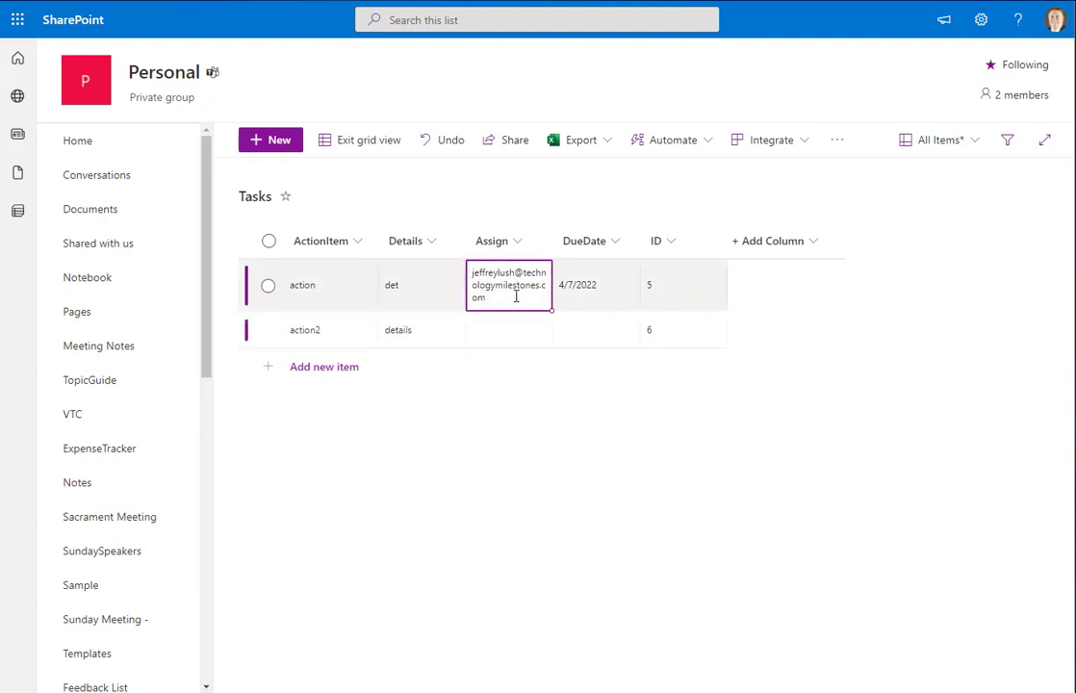
{"action": "key", "text": "ctrl+c"}
{"action": "left_click", "coordinate": [490, 332]}
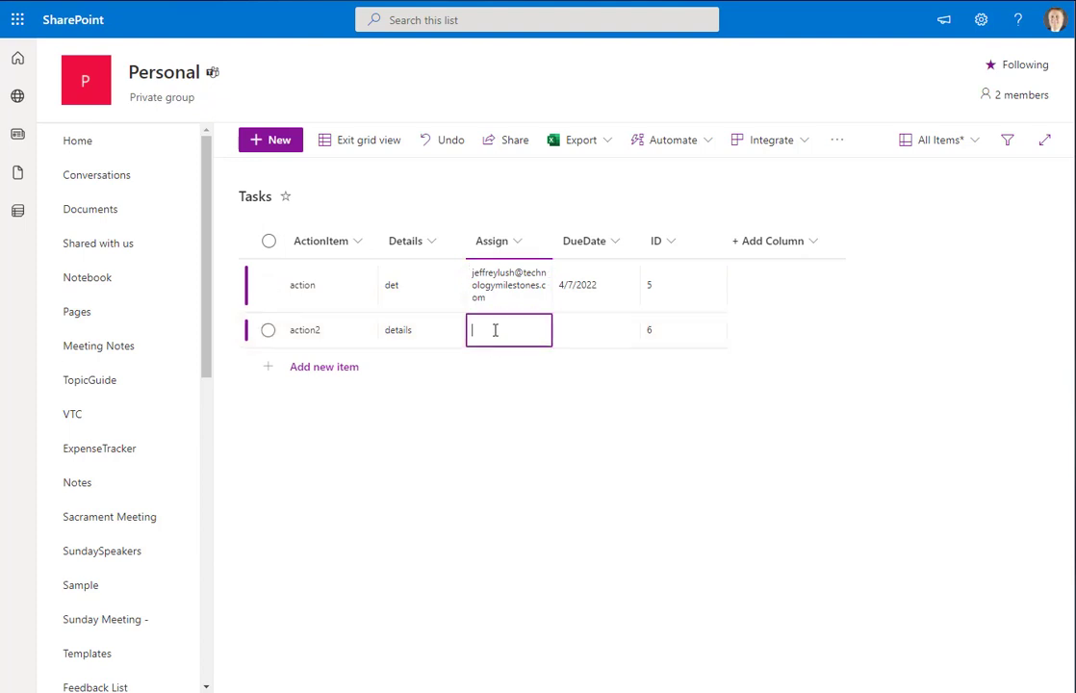
{"action": "key", "text": "ctrl+v"}
{"action": "left_click", "coordinate": [581, 330]}
{"action": "left_click", "coordinate": [590, 332]}
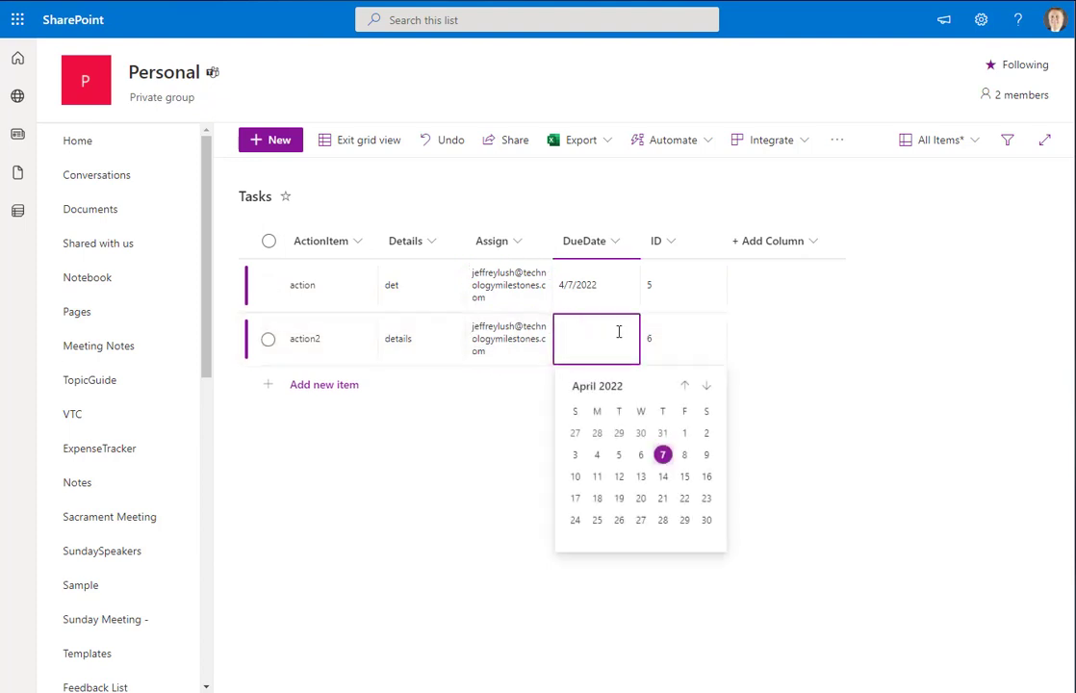
{"action": "left_click", "coordinate": [684, 454]}
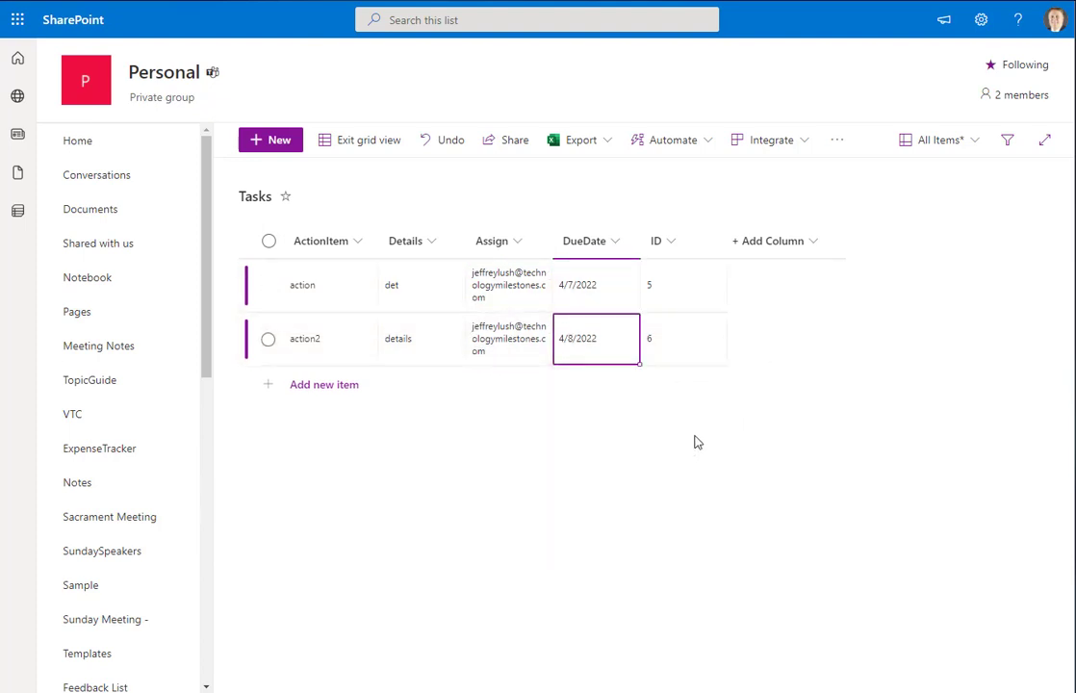
{"action": "left_click", "coordinate": [369, 142]}
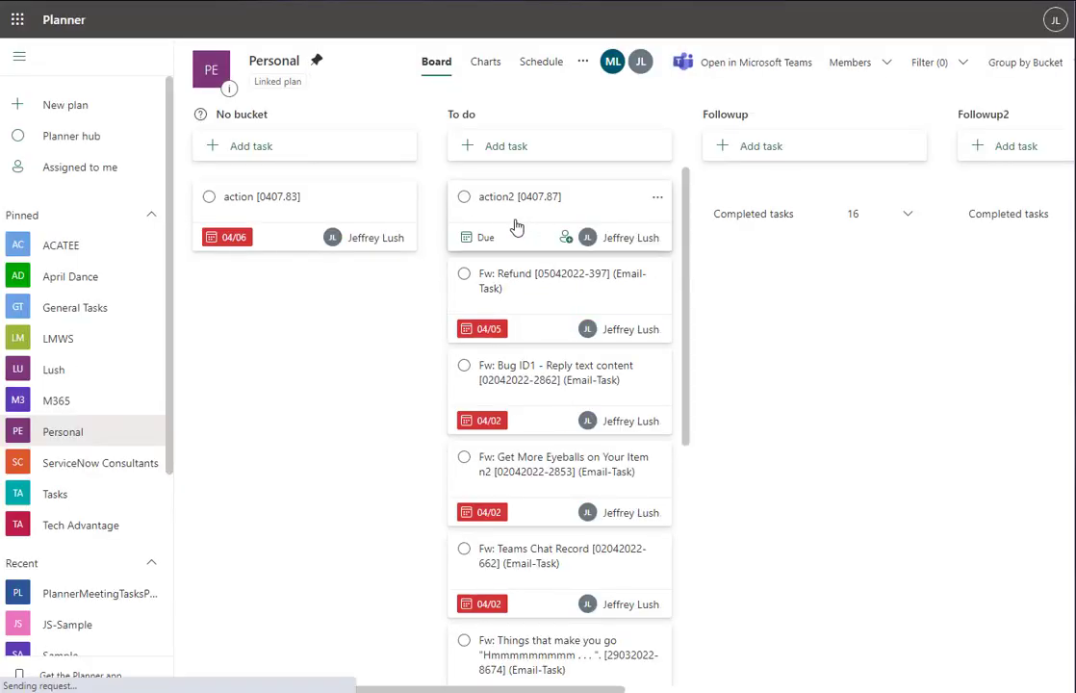
Open the action2 [0407.87] task and check its notes show Task Creation Date 04072022
{"action": "left_click", "coordinate": [608, 223]}
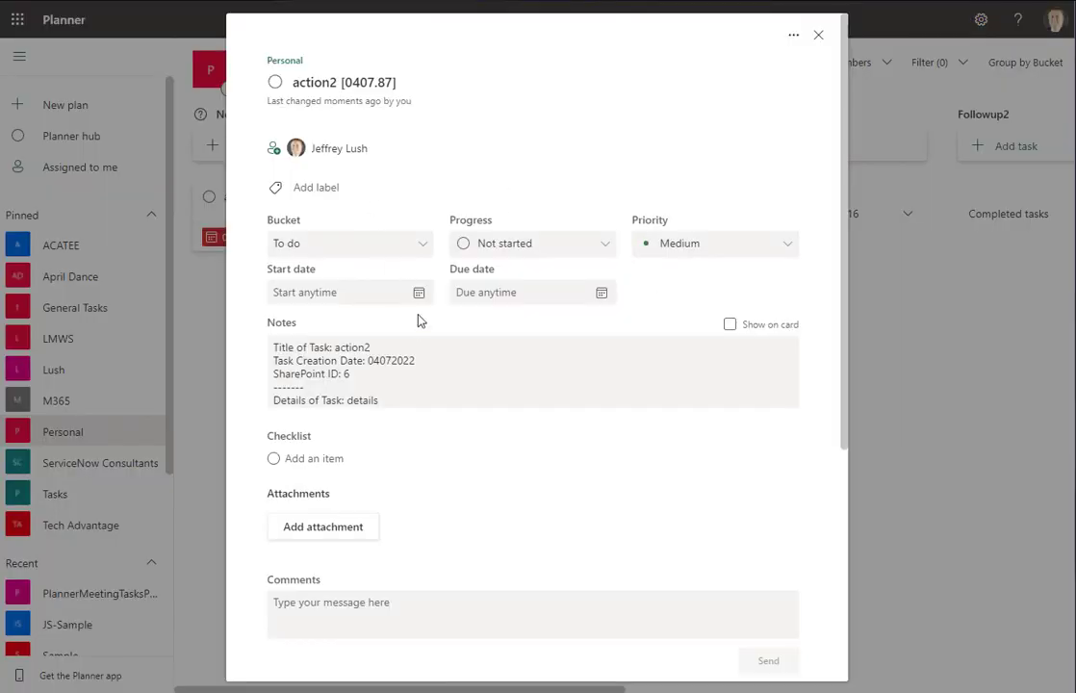
{"action": "left_click", "coordinate": [370, 360]}
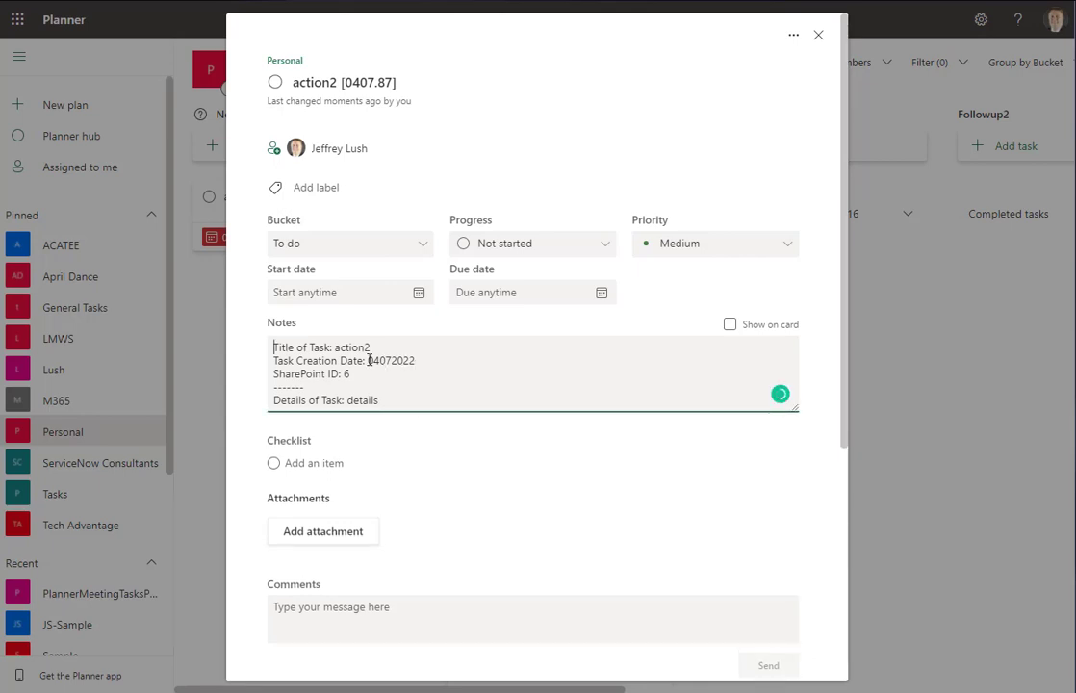
{"action": "left_click_drag", "start_coordinate": [370, 360], "coordinate": [418, 359]}
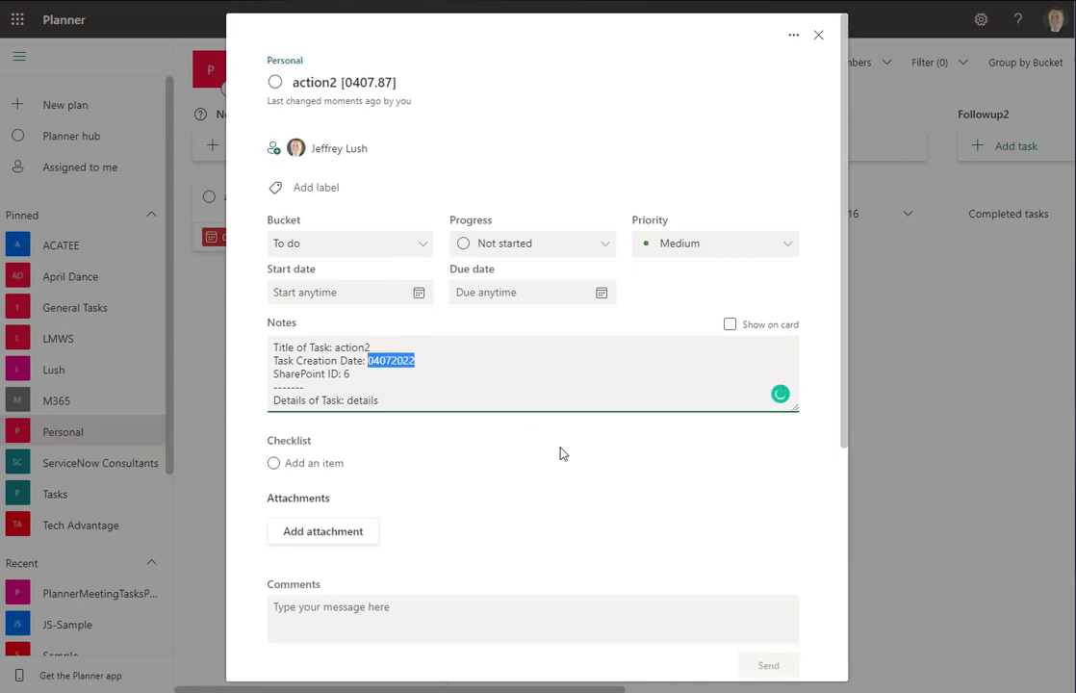
{"action": "left_click", "coordinate": [379, 360]}
{"action": "left_click_drag", "start_coordinate": [379, 359], "coordinate": [365, 359]}
{"action": "left_click", "coordinate": [386, 360]}
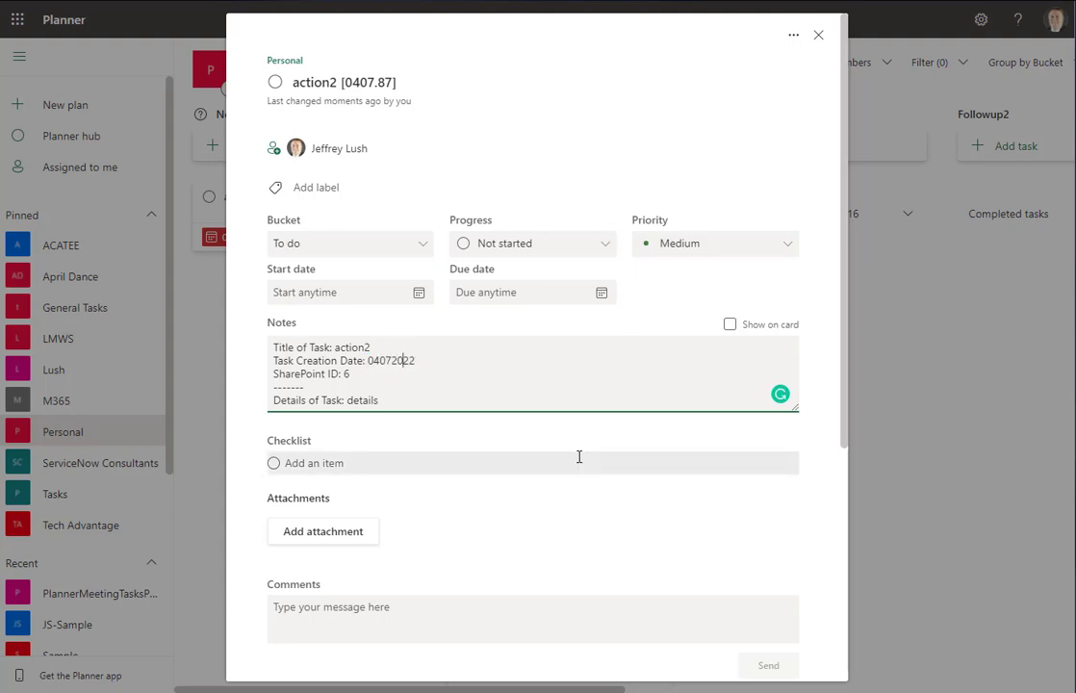
{"action": "left_click", "coordinate": [402, 360]}
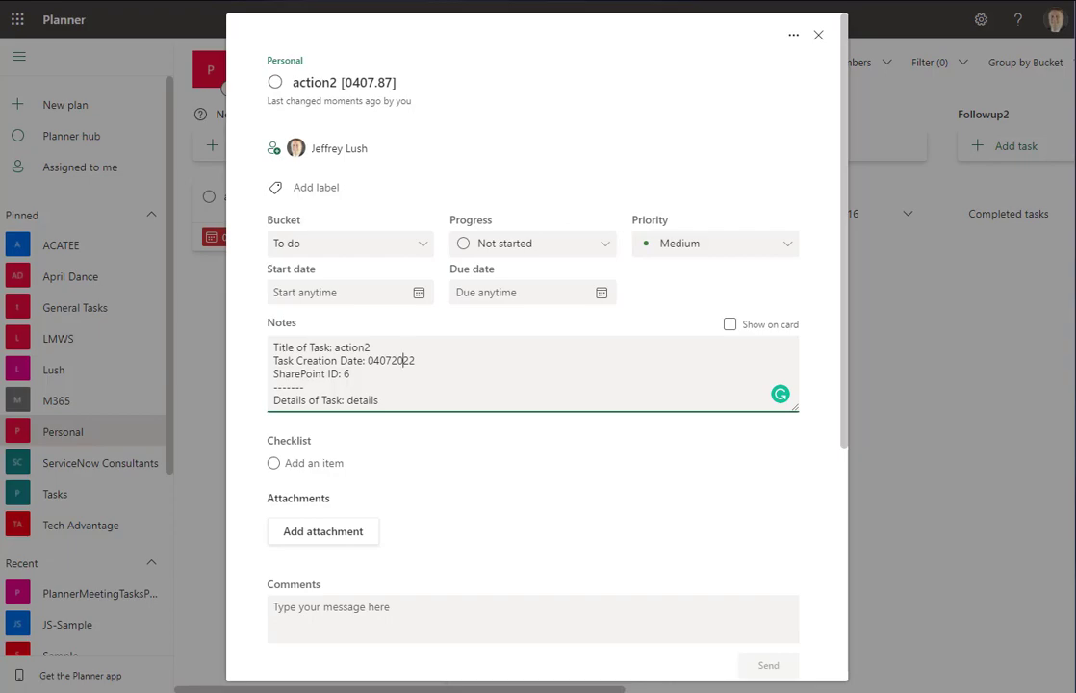